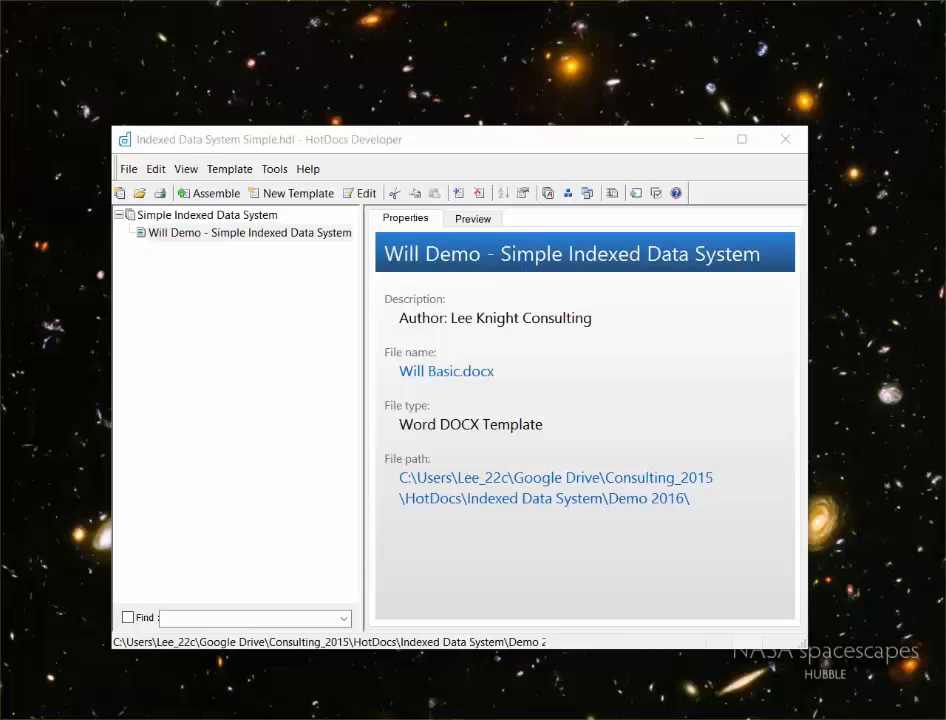
- Assemble the Will Demo - Simple Indexed Data System template using a new answer file
{"action": "left_click", "coordinate": [236, 234]}
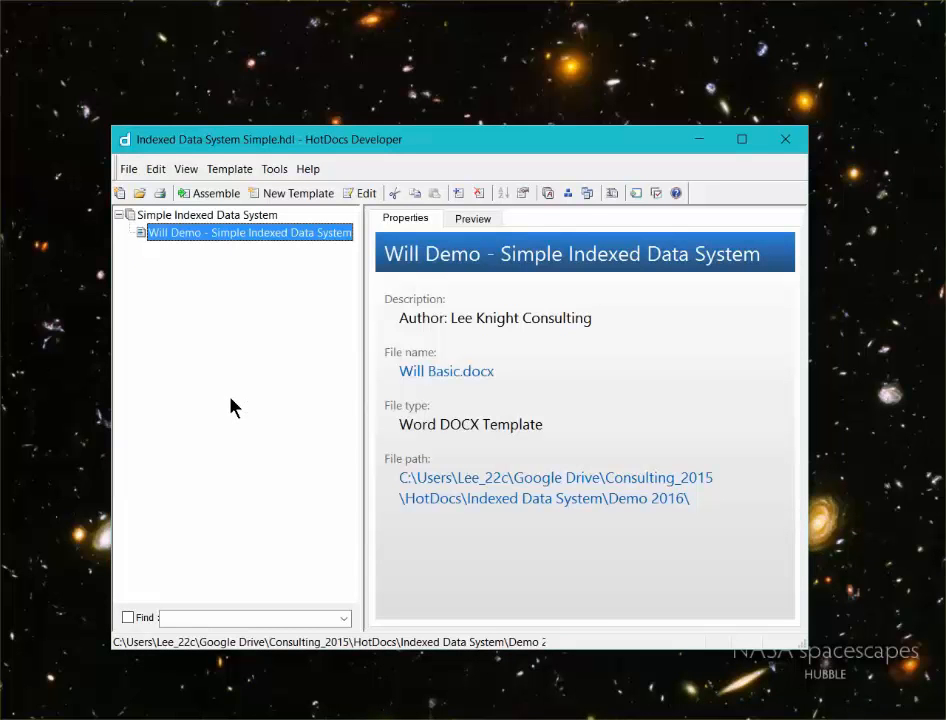
{"action": "left_click", "coordinate": [218, 196]}
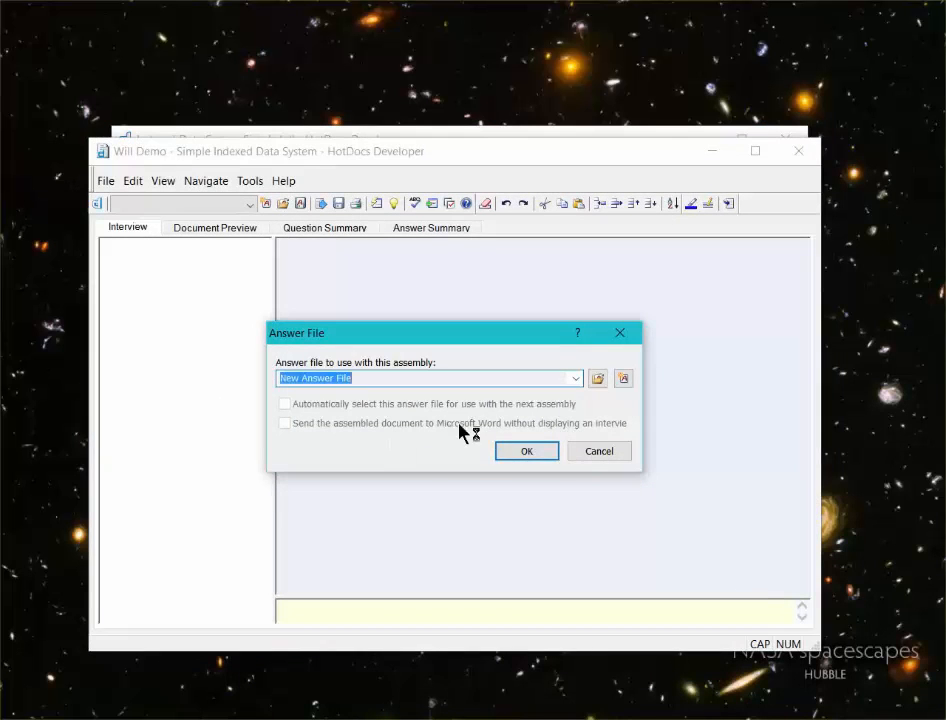
{"action": "left_click", "coordinate": [523, 451]}
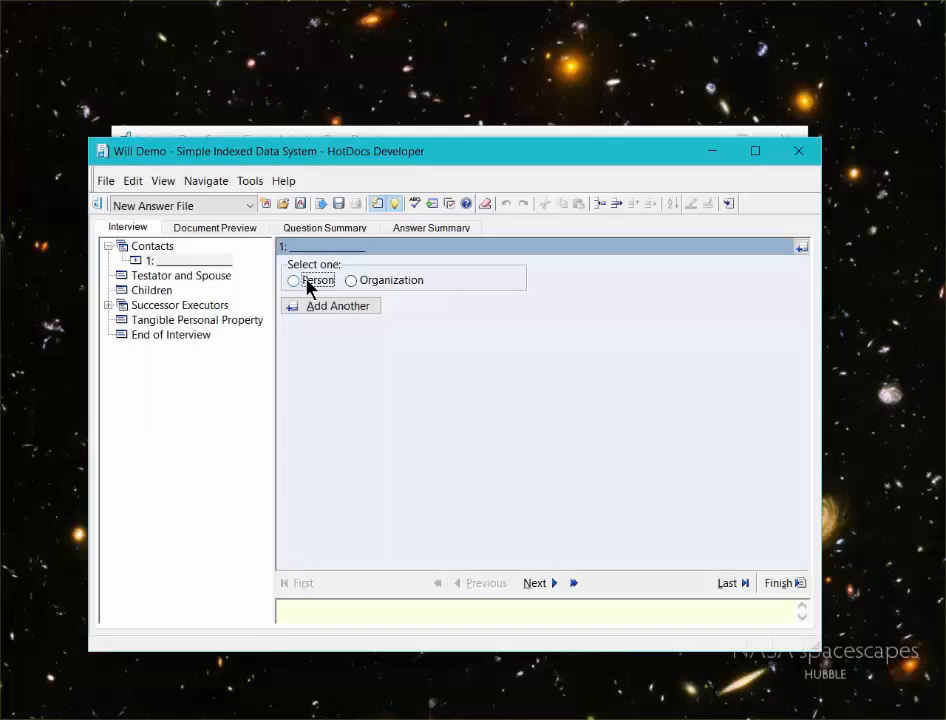
- Set the first contact as a male person and enter the contact's first and last name
{"action": "left_click", "coordinate": [309, 284]}
{"action": "left_click", "coordinate": [584, 280]}
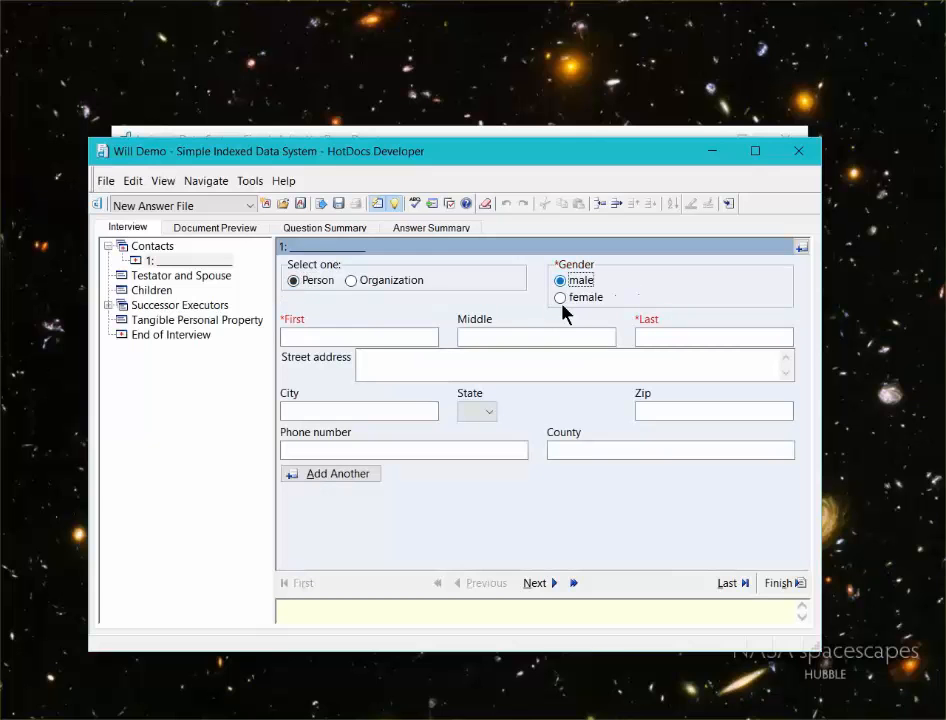
{"action": "left_click", "coordinate": [385, 337]}
{"action": "type", "text": "George"}
{"action": "key", "text": "Tab"}
{"action": "key", "text": "Tab"}
{"action": "type", "text": "J"}
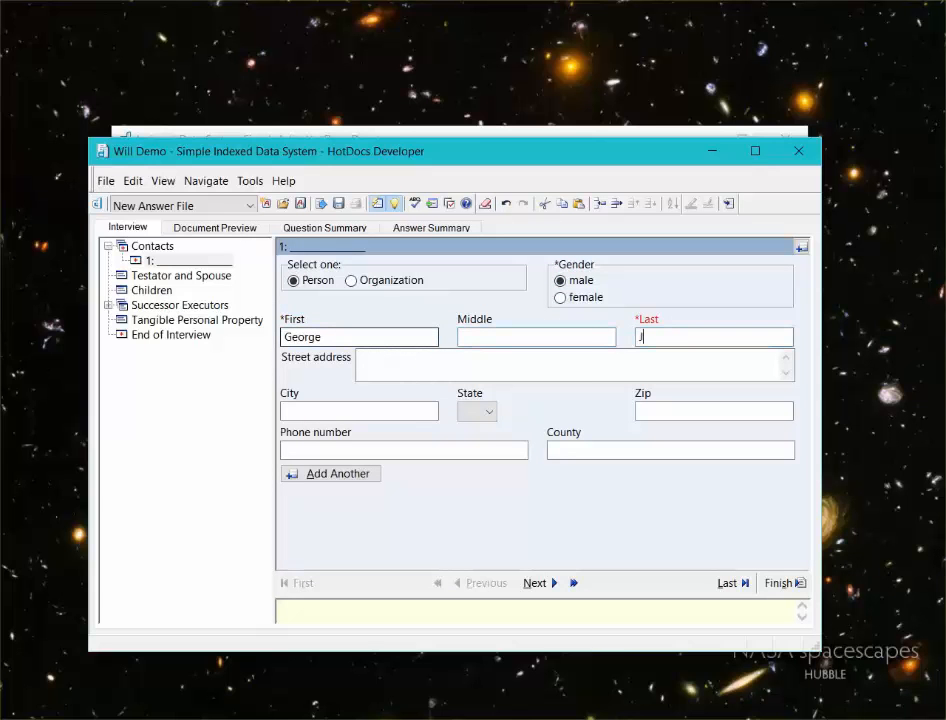
{"action": "type", "text": "etson"}
- Fill in the first contact's street address, city, state and zip code
{"action": "key", "text": "Tab"}
{"action": "type", "text": "1"}
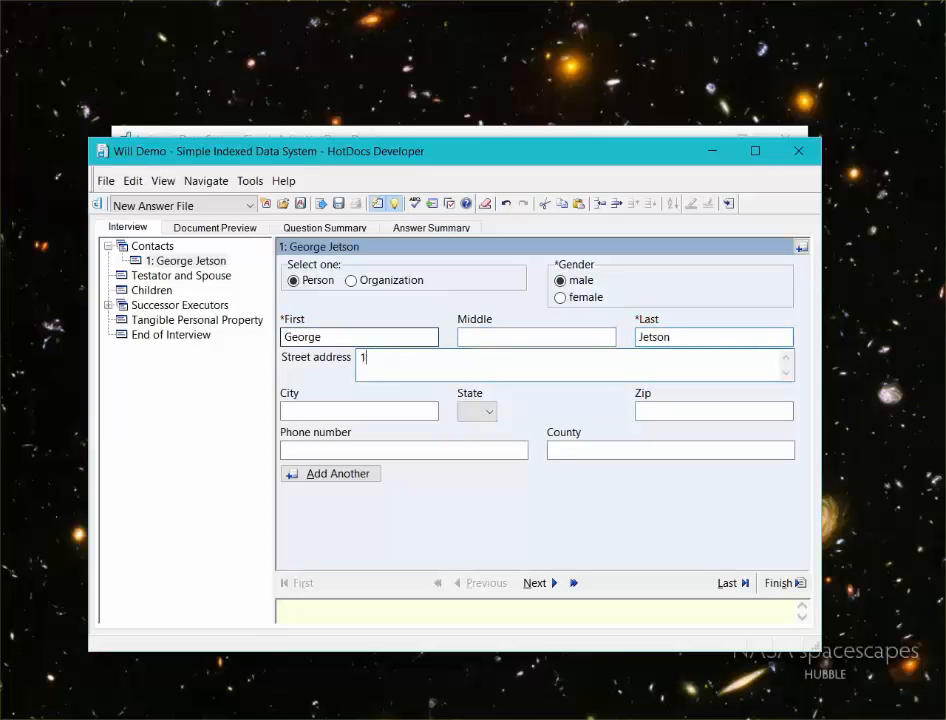
{"action": "type", "text": " Skypad Lane"}
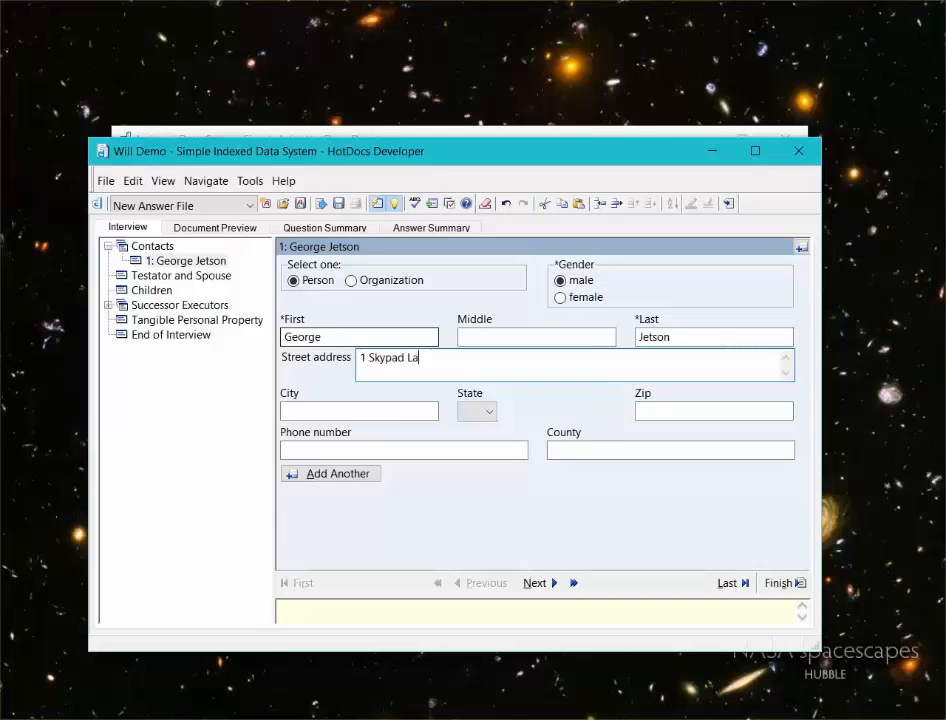
{"action": "key", "text": "Tab"}
{"action": "type", "text": "Or"}
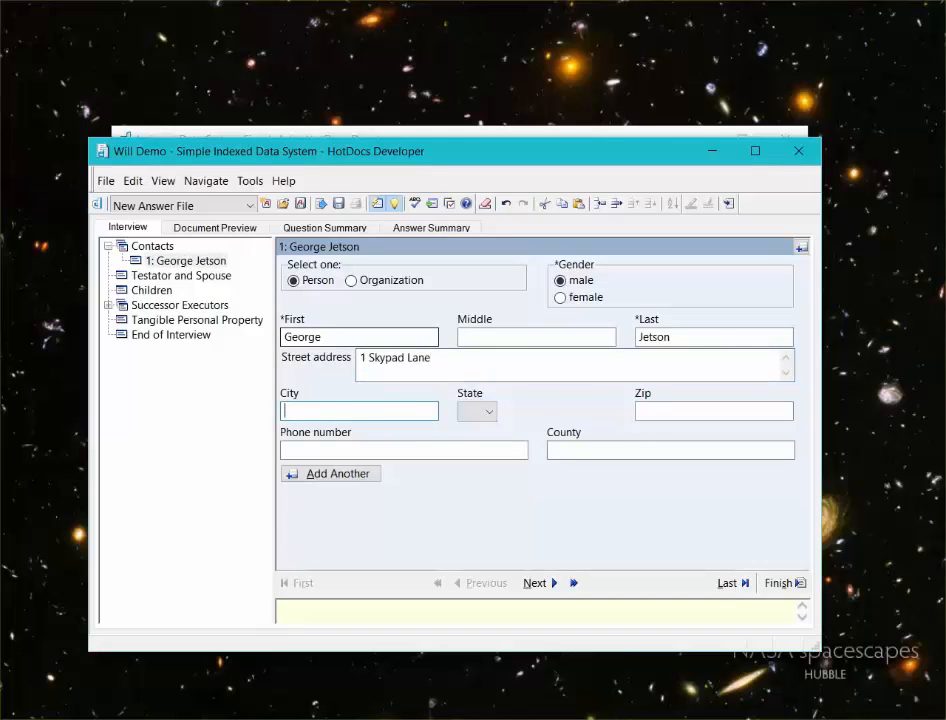
{"action": "type", "text": "bit City"}
{"action": "key", "text": "Tab"}
{"action": "type", "text": "ca"}
{"action": "key", "text": "Tab"}
{"action": "type", "text": "900"}
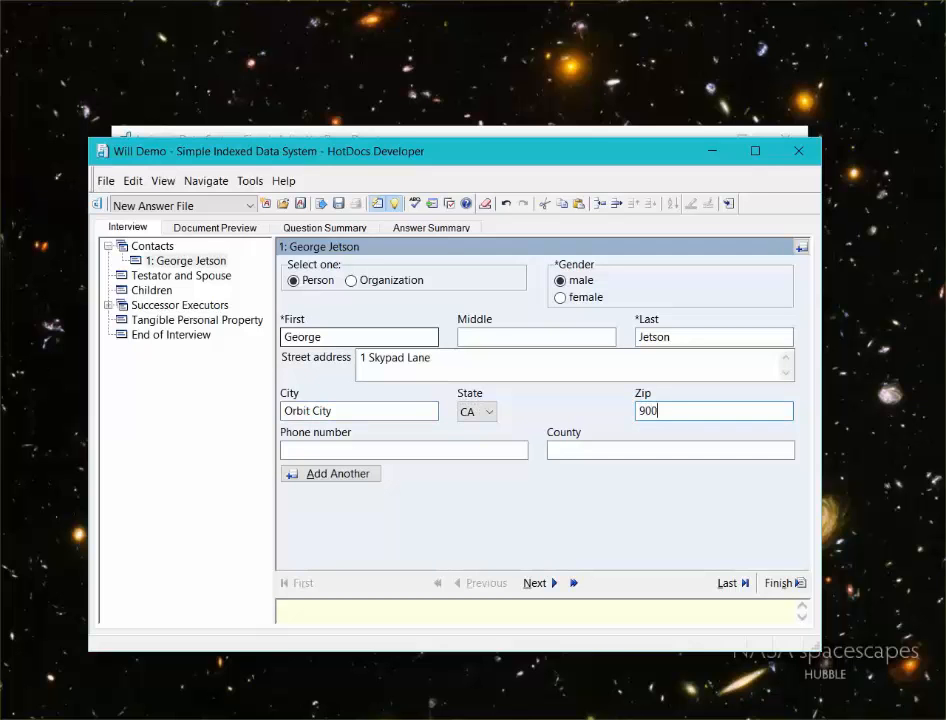
{"action": "type", "text": "00"}
- Enter the first contact's phone number and set the county to Orbit
{"action": "key", "text": "Tab"}
{"action": "type", "text": "("}
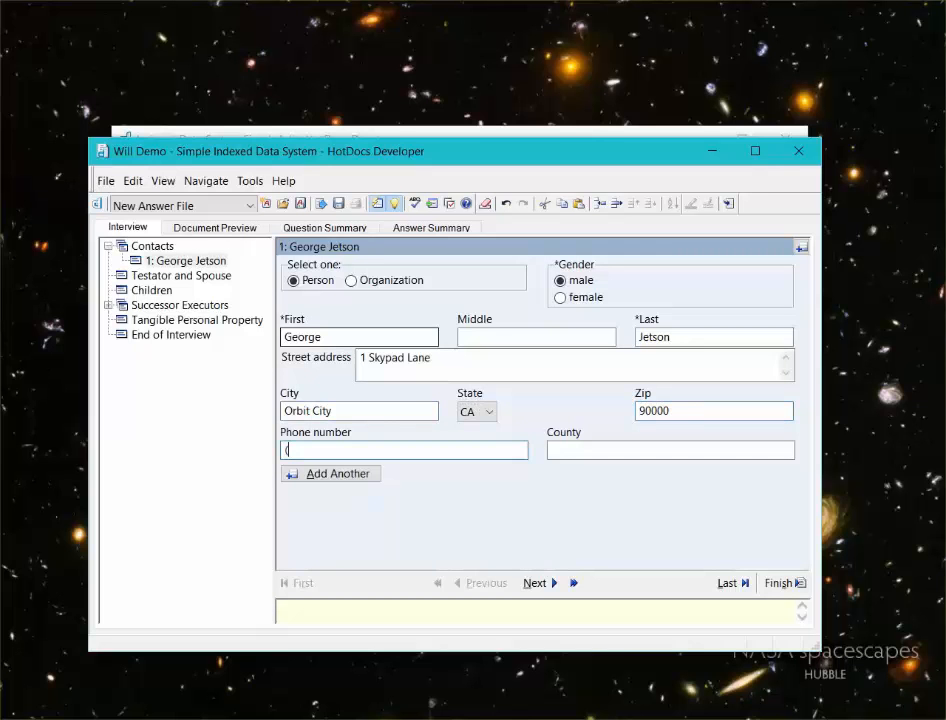
{"action": "type", "text": "111) 1"}
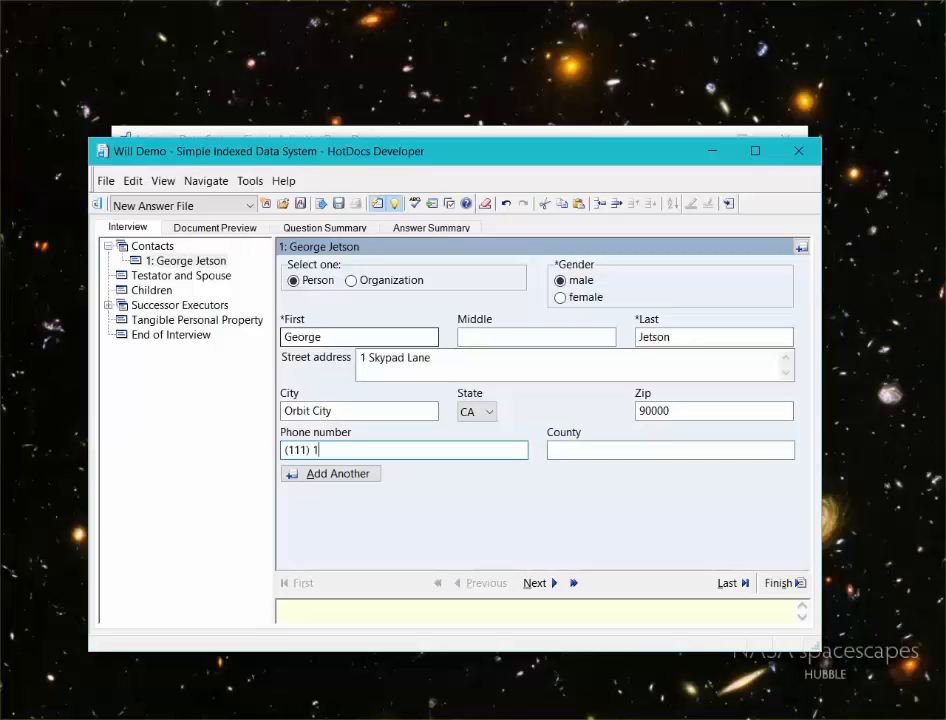
{"action": "type", "text": "11-1111"}
{"action": "key", "text": "Tab"}
{"action": "type", "text": "Orbit"}
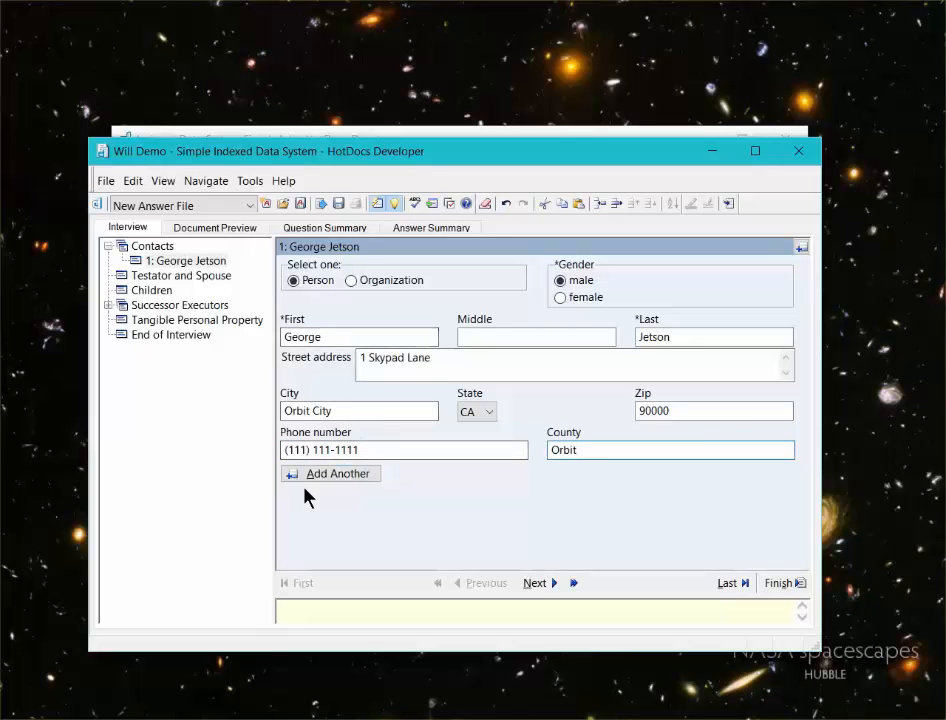
- Add a second contact as a female person and enter her first and last name
{"action": "left_click", "coordinate": [330, 474]}
{"action": "left_click", "coordinate": [302, 281]}
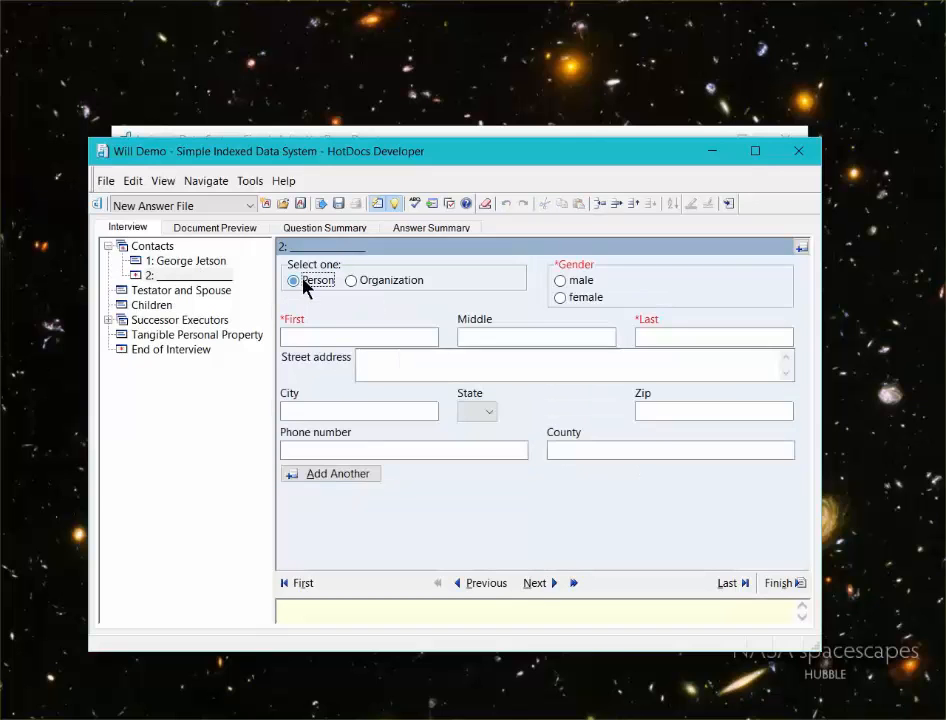
{"action": "left_click", "coordinate": [580, 298]}
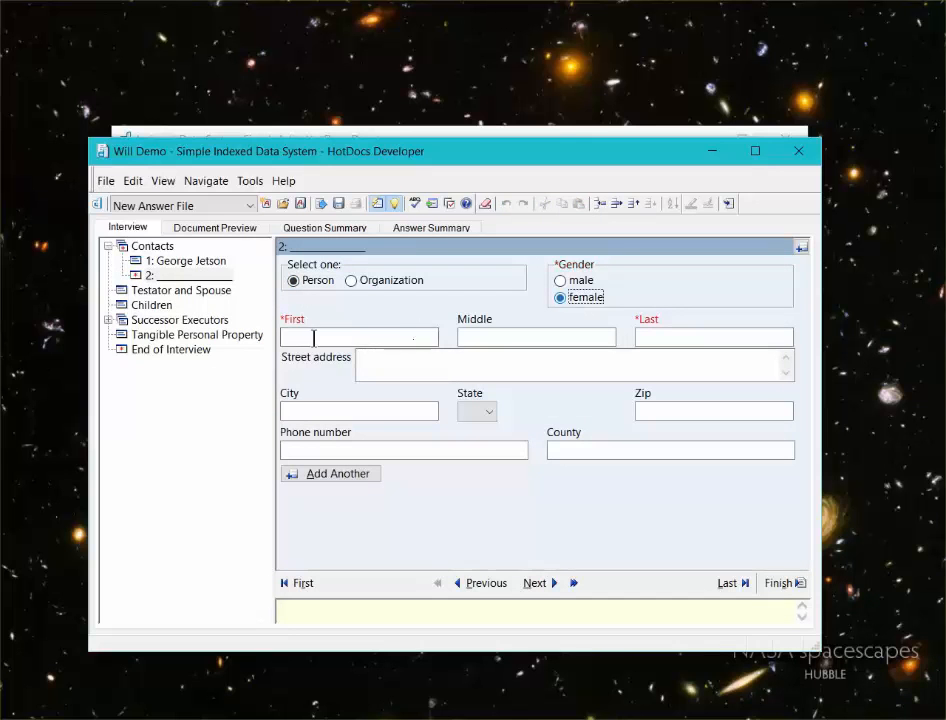
{"action": "left_click", "coordinate": [341, 338]}
{"action": "type", "text": "Jane"}
{"action": "key", "text": "Tab"}
{"action": "key", "text": "Tab"}
{"action": "type", "text": "Jetson"}
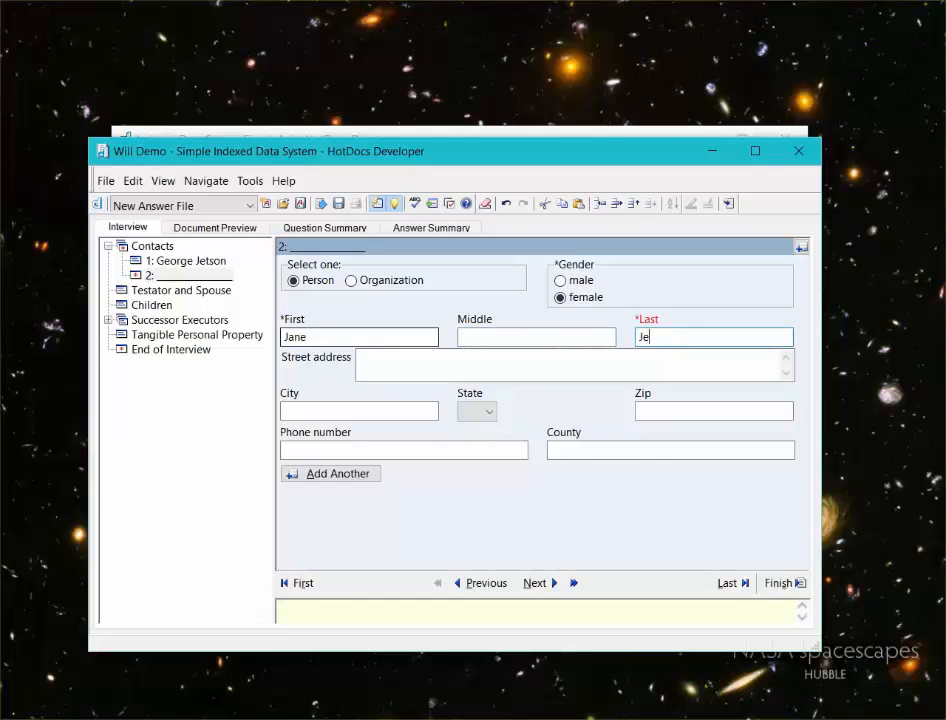
- Add a third contact as a female person and fill in her first and last name
{"action": "left_click", "coordinate": [302, 473]}
{"action": "left_click", "coordinate": [317, 284]}
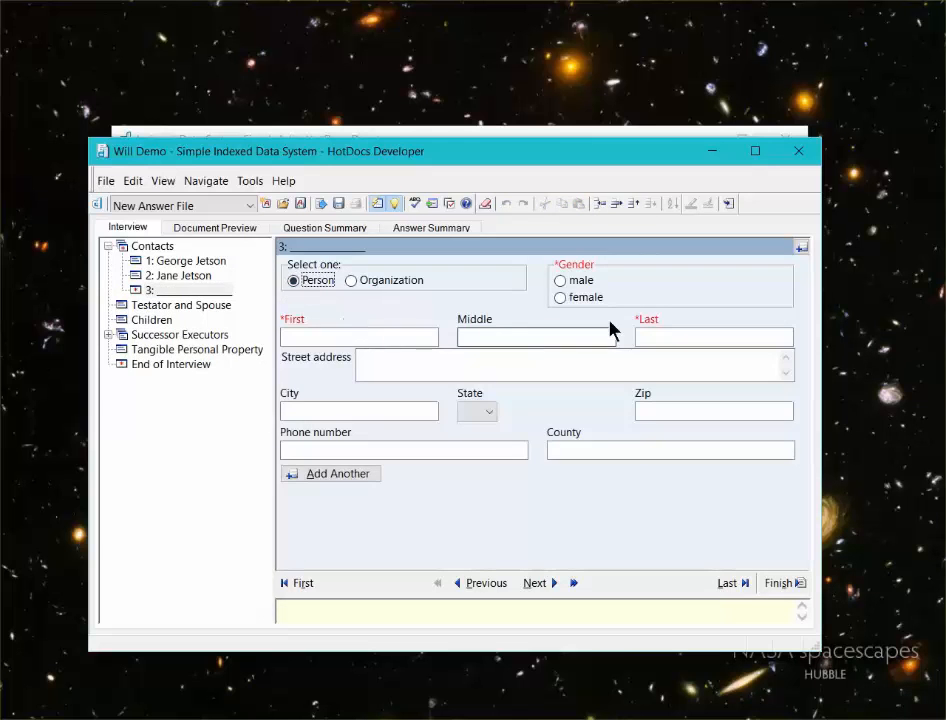
{"action": "left_click", "coordinate": [584, 296]}
{"action": "left_click", "coordinate": [355, 334]}
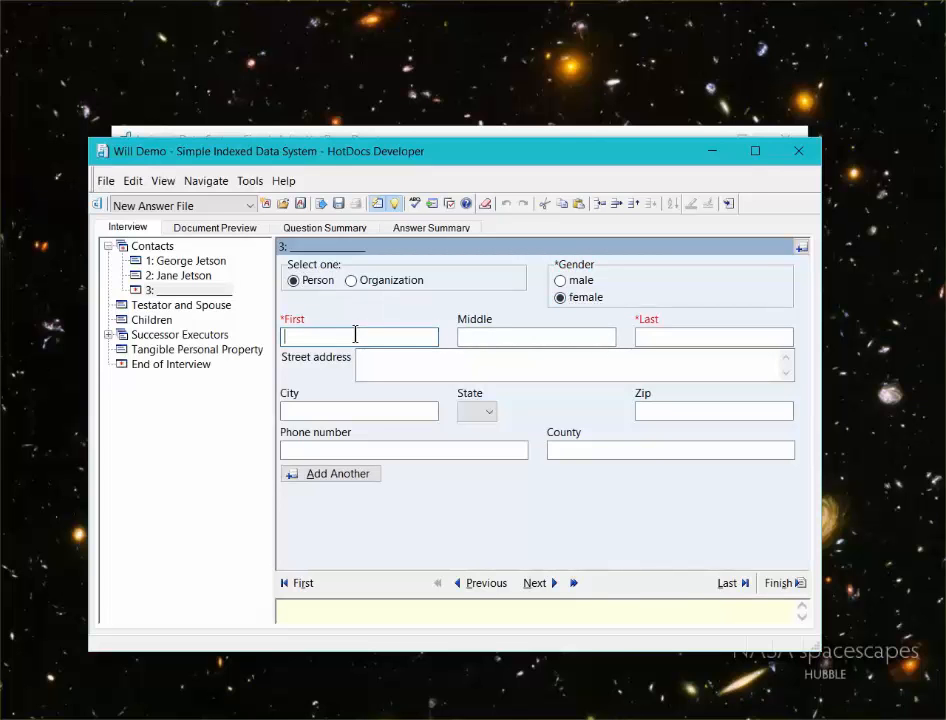
{"action": "type", "text": "Judy"}
{"action": "key", "text": "Tab"}
{"action": "key", "text": "Tab"}
{"action": "type", "text": "Jetson"}
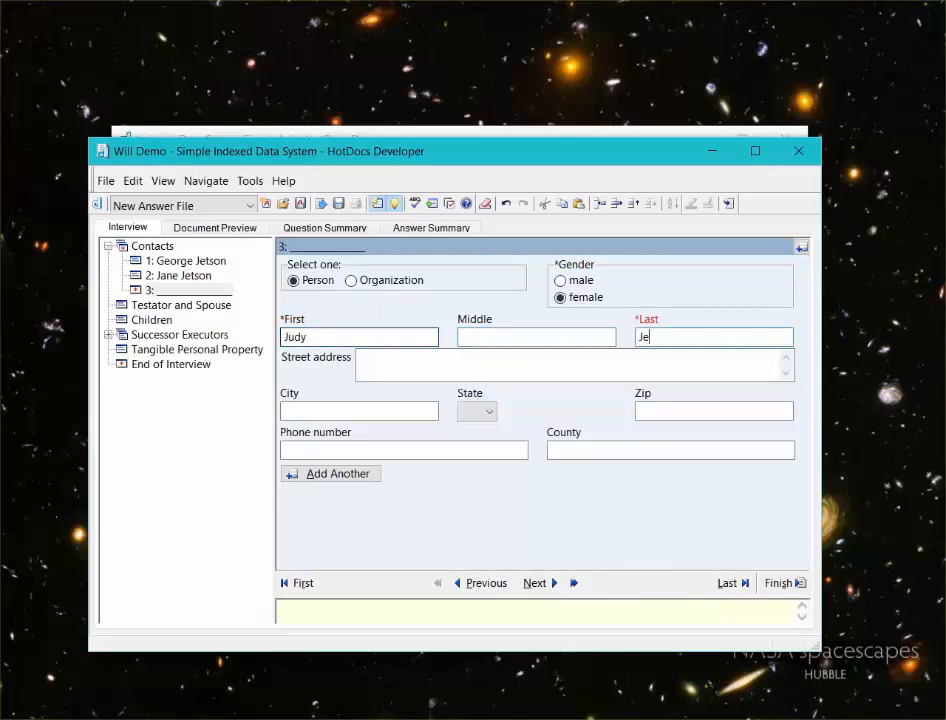
- Add a fourth contact as a male person and enter his first and last name
{"action": "left_click", "coordinate": [320, 479]}
{"action": "left_click", "coordinate": [305, 282]}
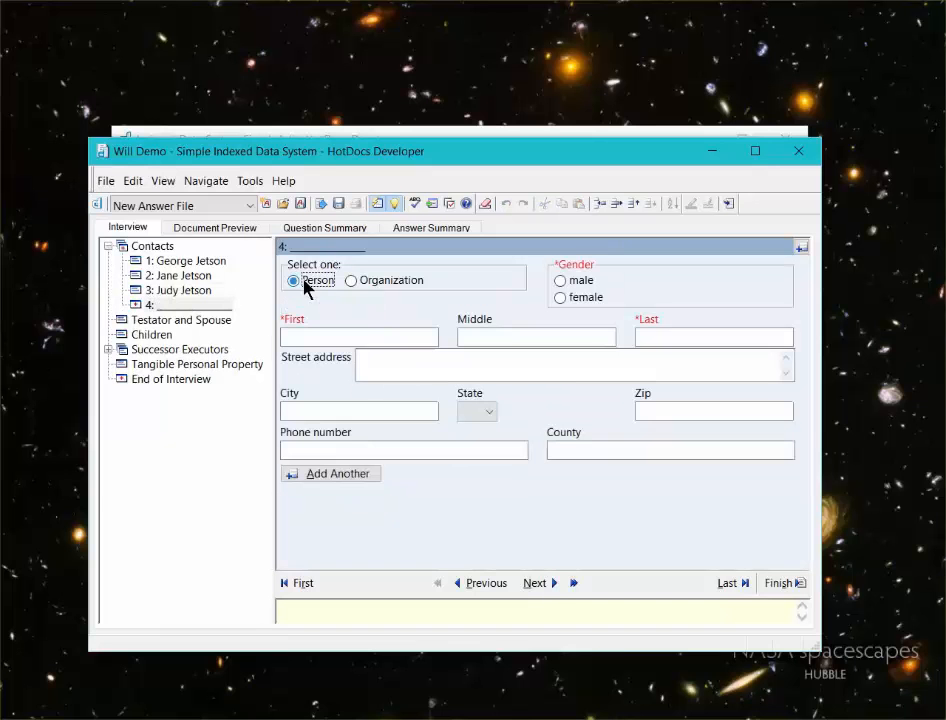
{"action": "left_click", "coordinate": [581, 284]}
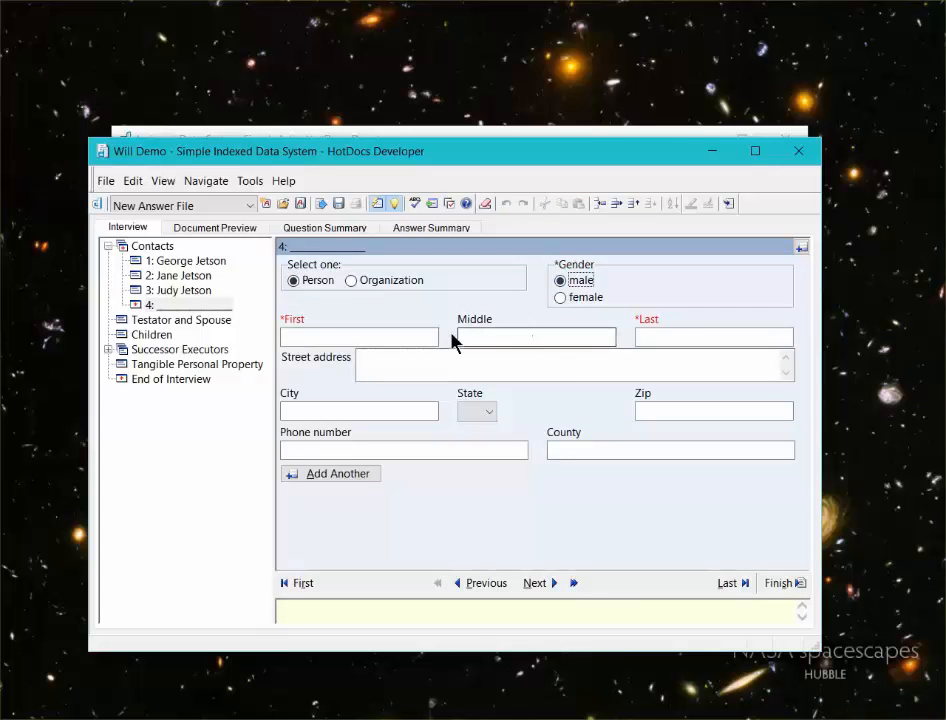
{"action": "left_click", "coordinate": [420, 336]}
{"action": "type", "text": "Elroy"}
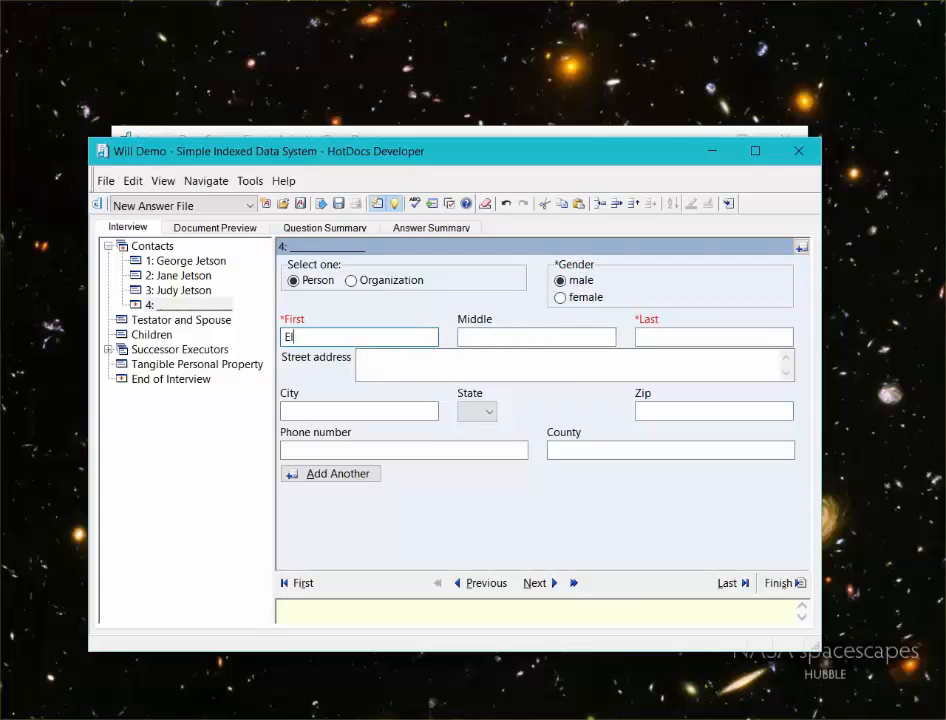
{"action": "key", "text": "Tab"}
{"action": "key", "text": "Tab"}
{"action": "type", "text": "Jetson"}
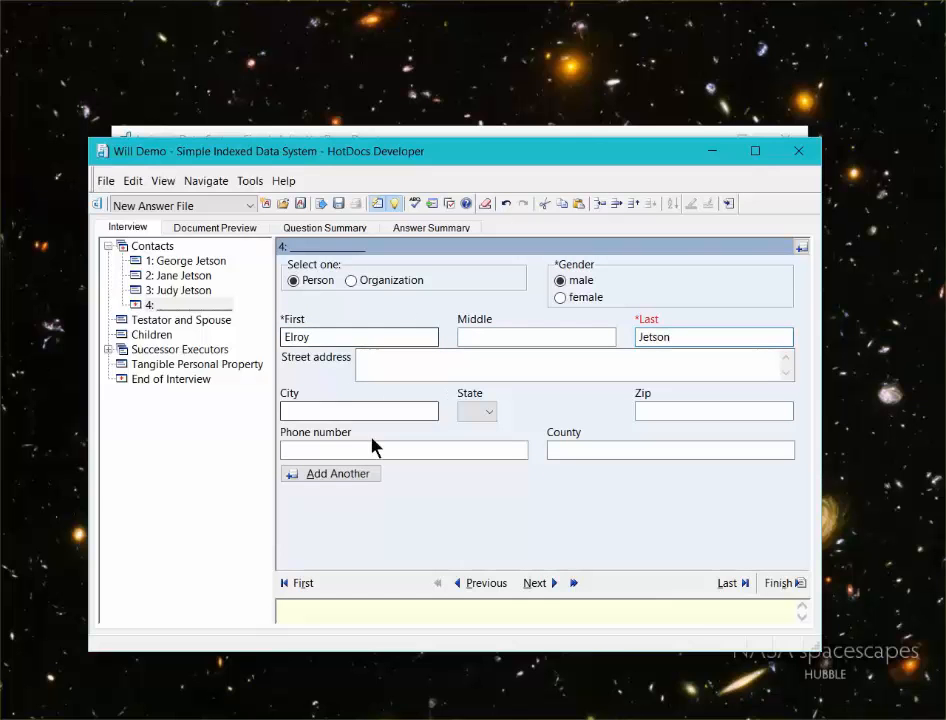
- Add a fifth contact as an organization named Galaxy Bank
{"action": "left_click", "coordinate": [334, 476]}
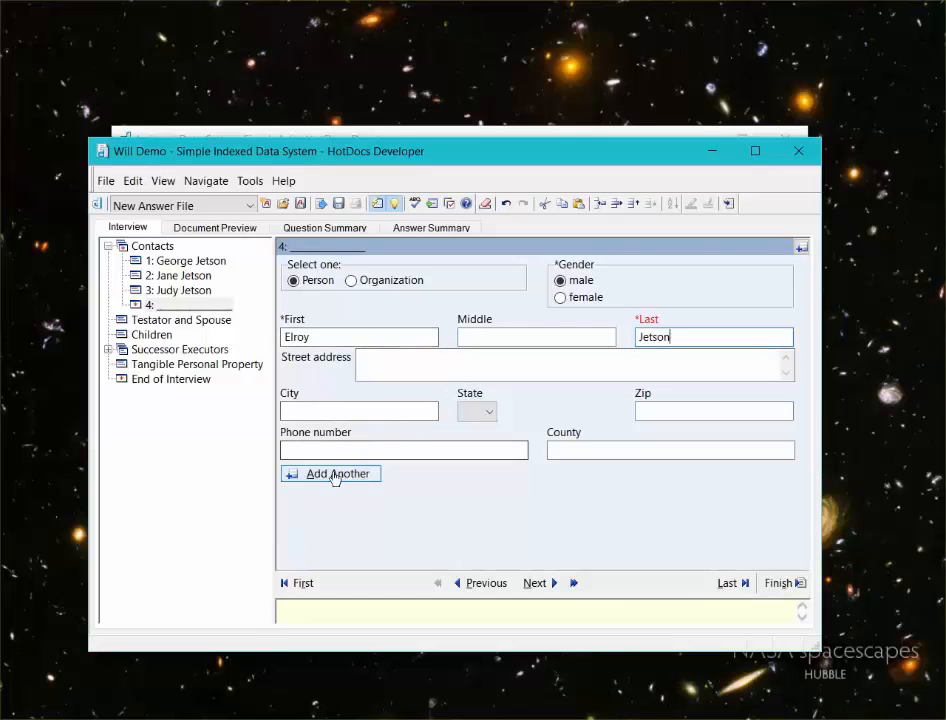
{"action": "left_click", "coordinate": [380, 281]}
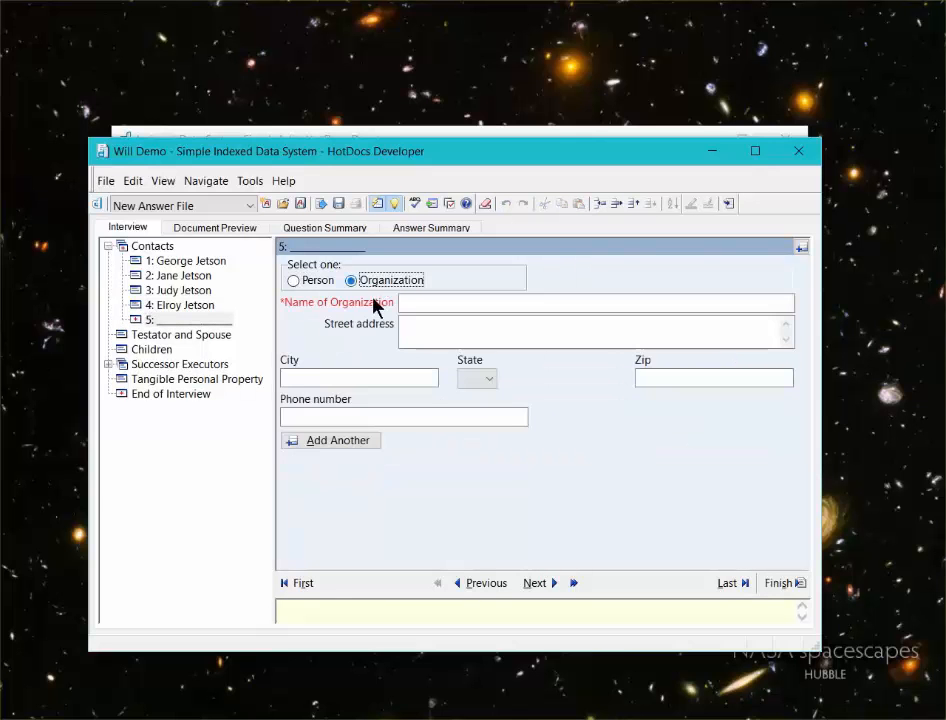
{"action": "left_click", "coordinate": [446, 306]}
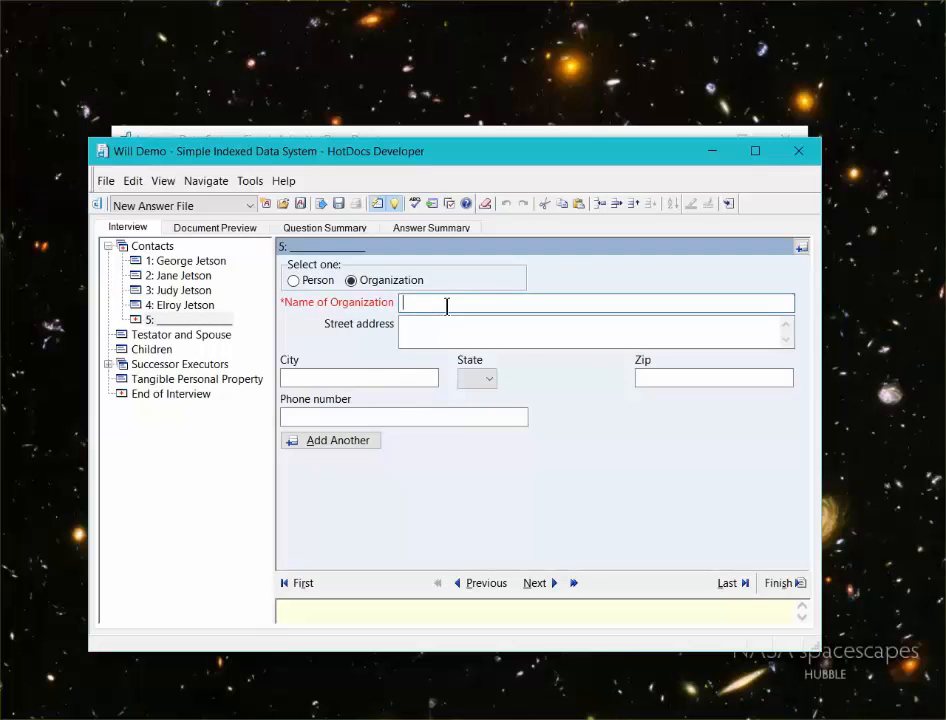
{"action": "type", "text": "Galaxy Bank"}
- Add a sixth contact as an organization named Robotics Foundation
{"action": "left_click", "coordinate": [315, 441]}
{"action": "left_click", "coordinate": [382, 281]}
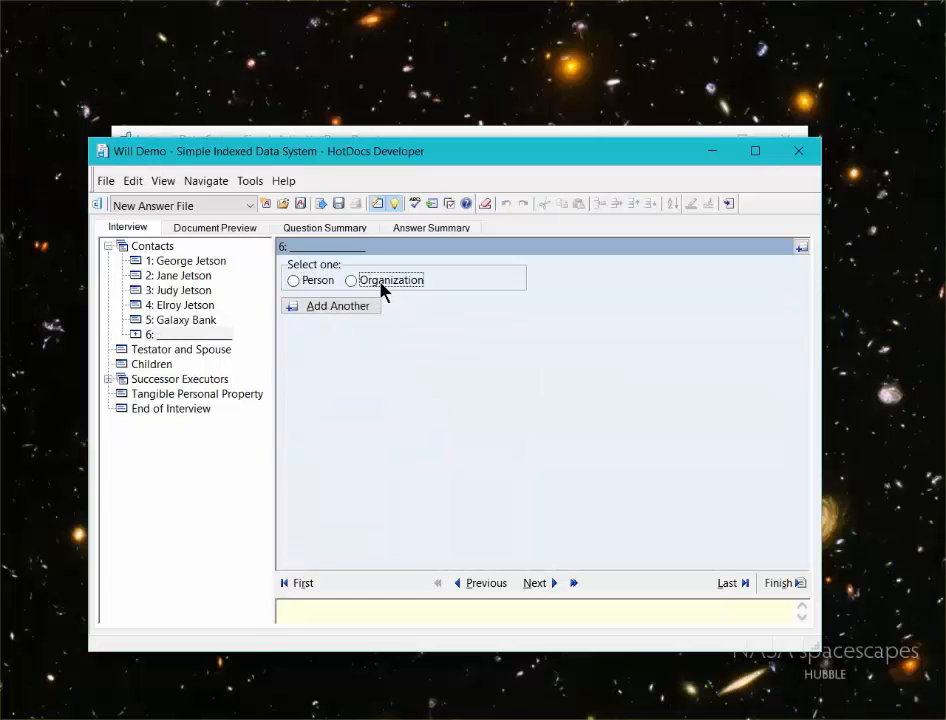
{"action": "left_click", "coordinate": [451, 301]}
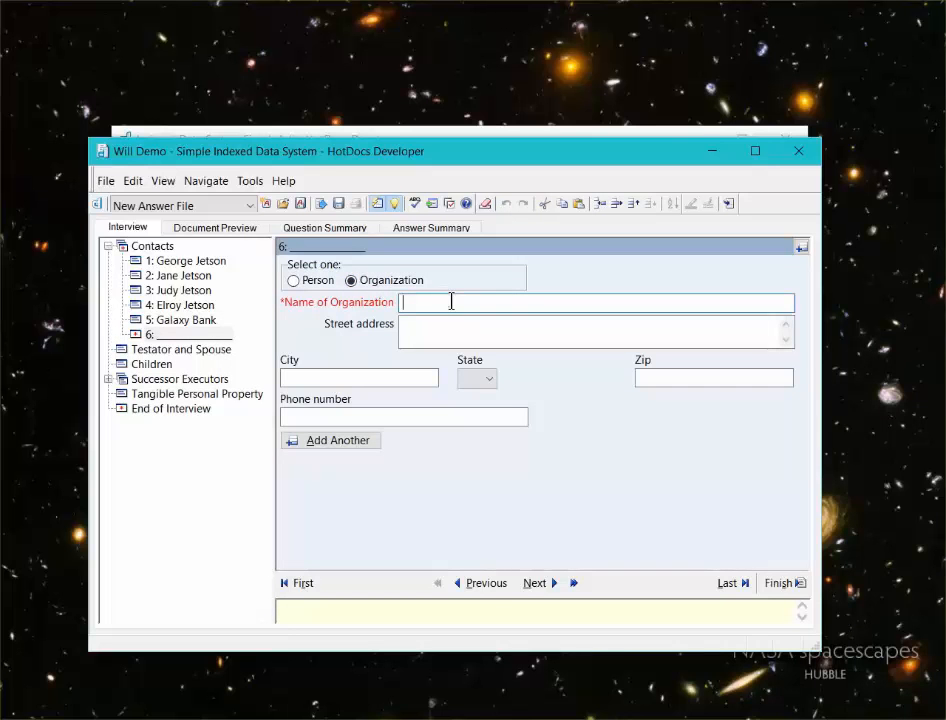
{"action": "type", "text": "Robotics Foundation"}
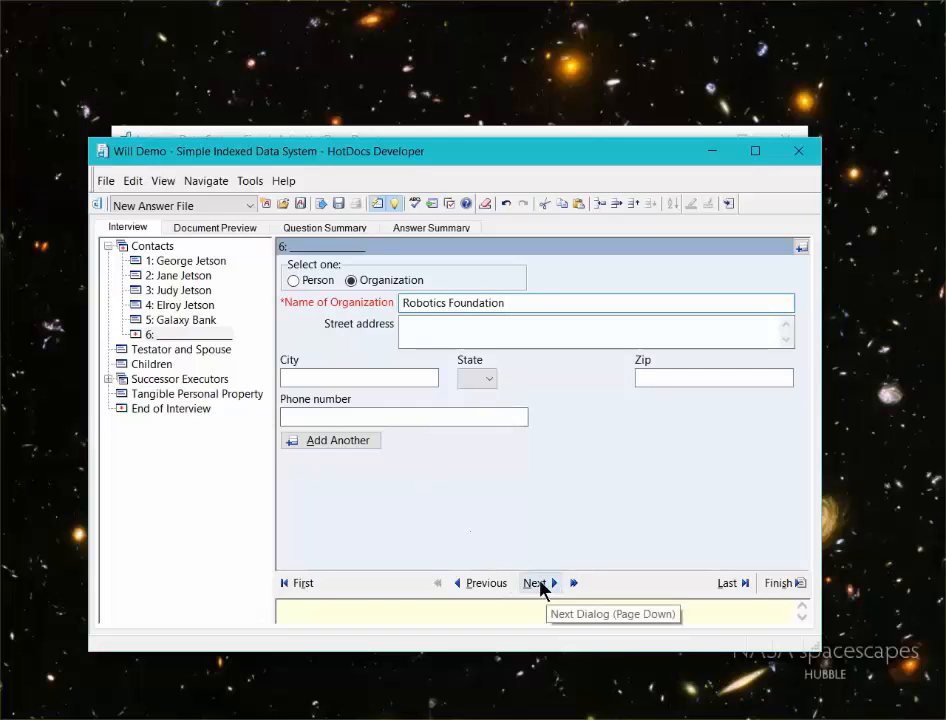
- In the Testator and Spouse dialog, choose the first contact as testator and the second contact as the testator's spouse
{"action": "left_click", "coordinate": [540, 585]}
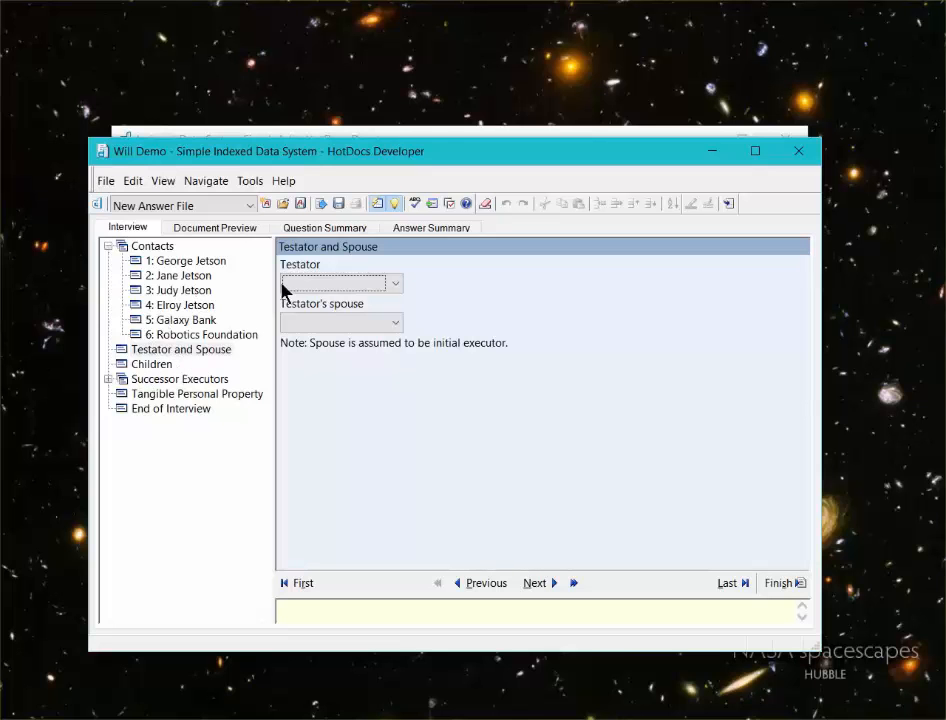
{"action": "left_click", "coordinate": [331, 285]}
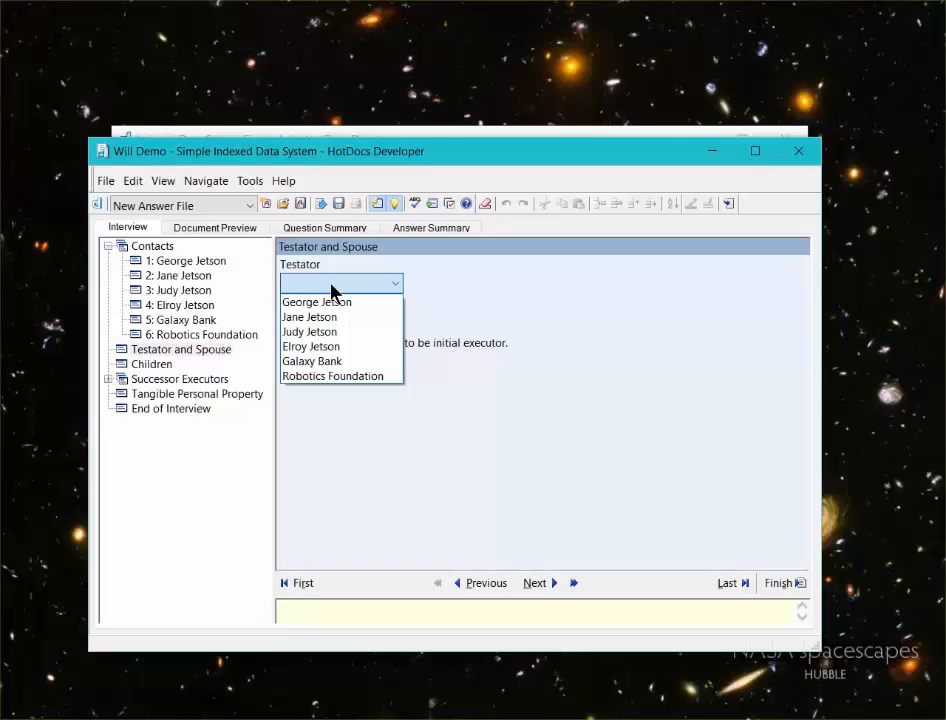
{"action": "left_click", "coordinate": [331, 302]}
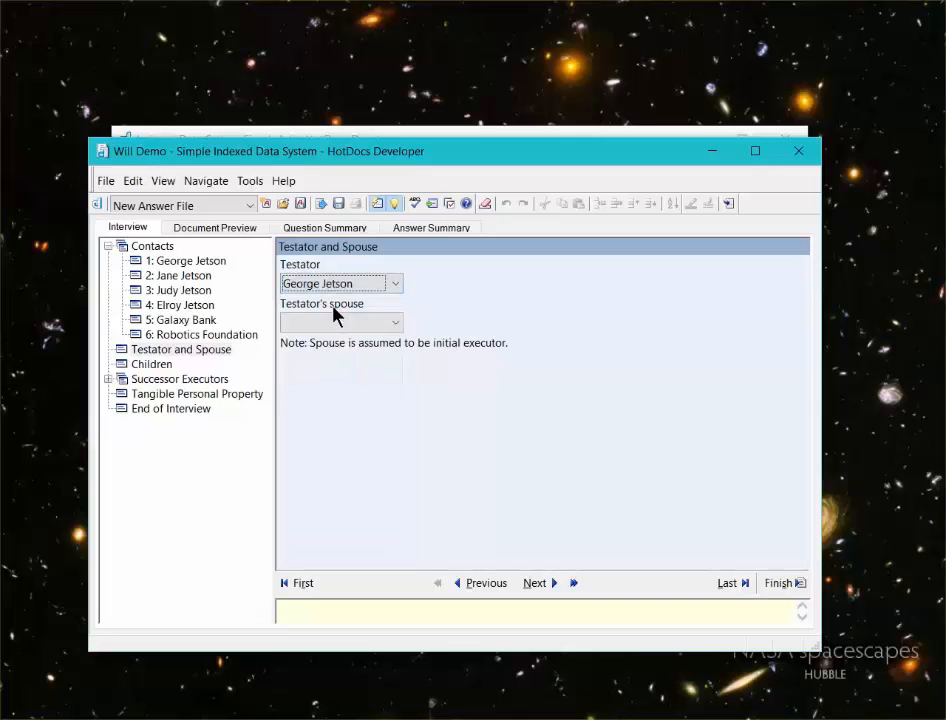
{"action": "left_click", "coordinate": [333, 320]}
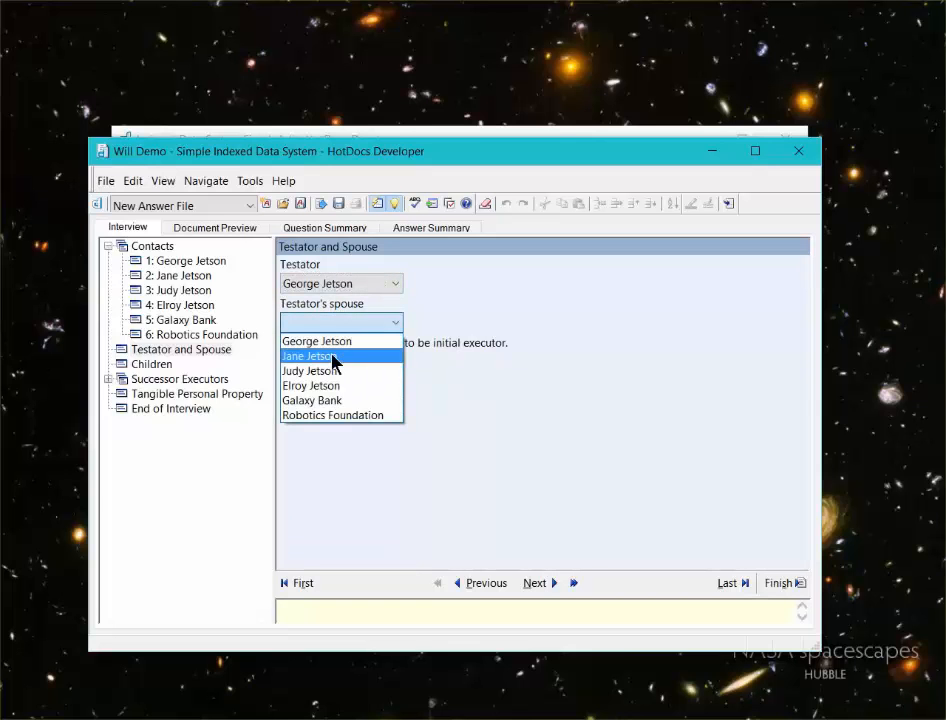
{"action": "left_click", "coordinate": [333, 357]}
- In the Children dialog, list the third contact as the first child and the fourth contact as the second child
{"action": "left_click", "coordinate": [533, 583]}
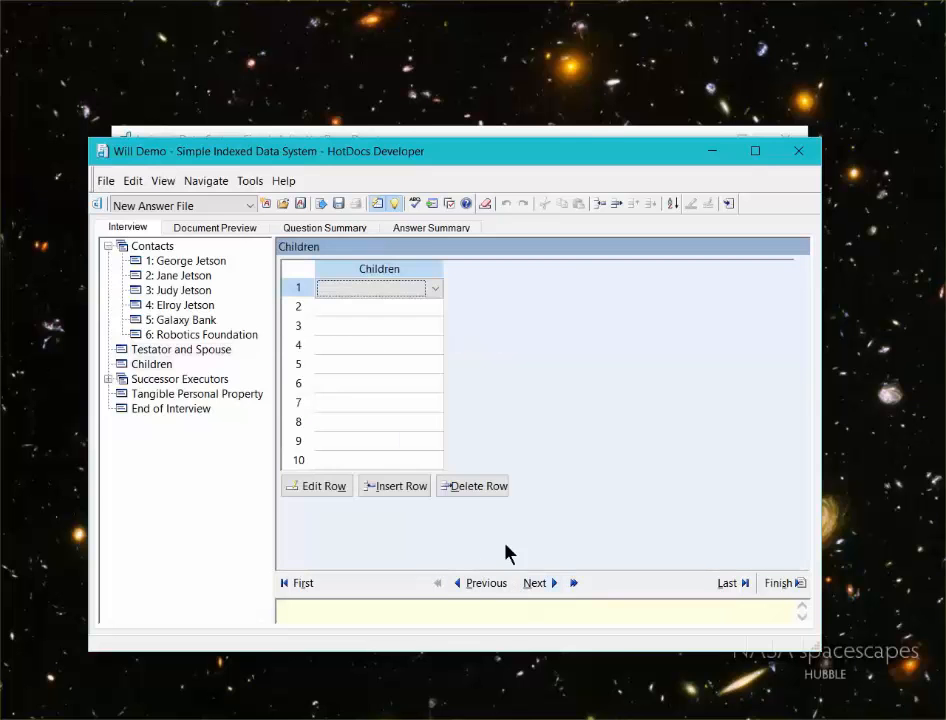
{"action": "left_click", "coordinate": [384, 295]}
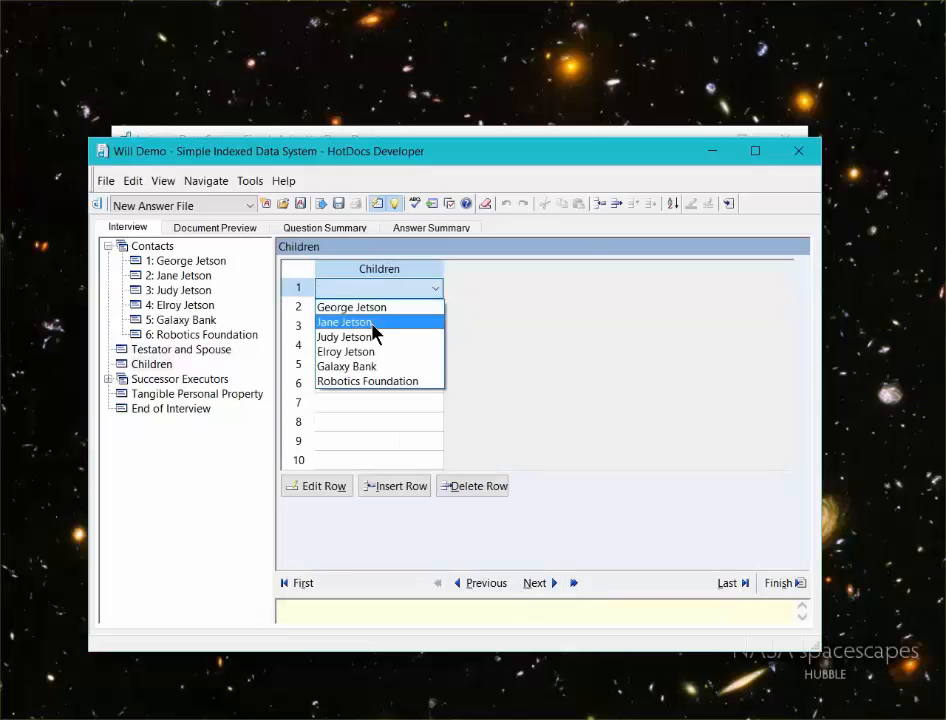
{"action": "left_click", "coordinate": [374, 338]}
{"action": "left_click", "coordinate": [389, 309]}
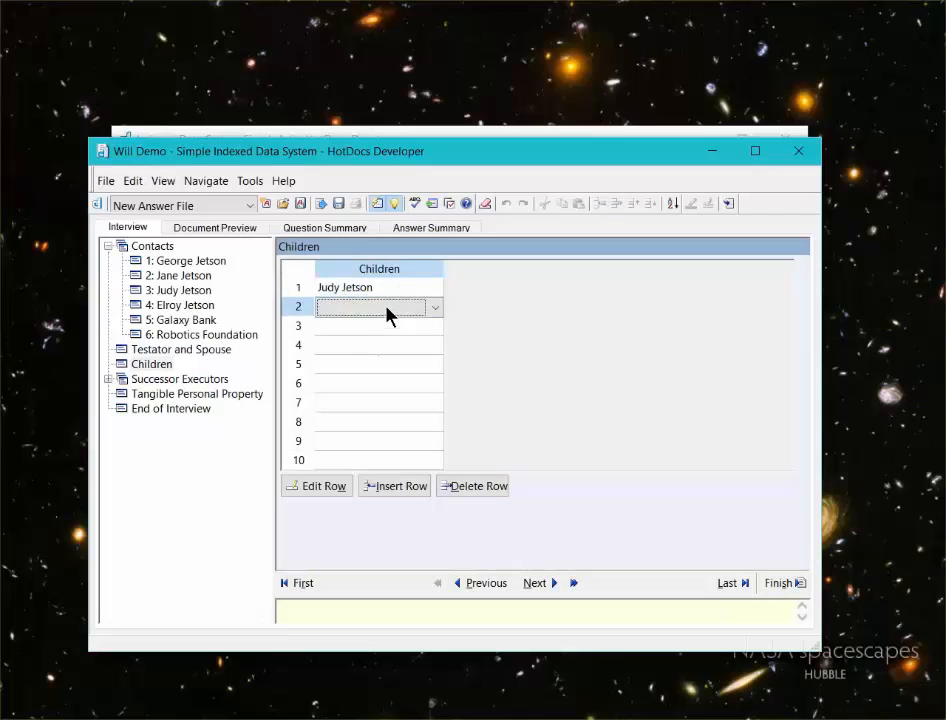
{"action": "left_click", "coordinate": [389, 312]}
{"action": "left_click", "coordinate": [383, 372]}
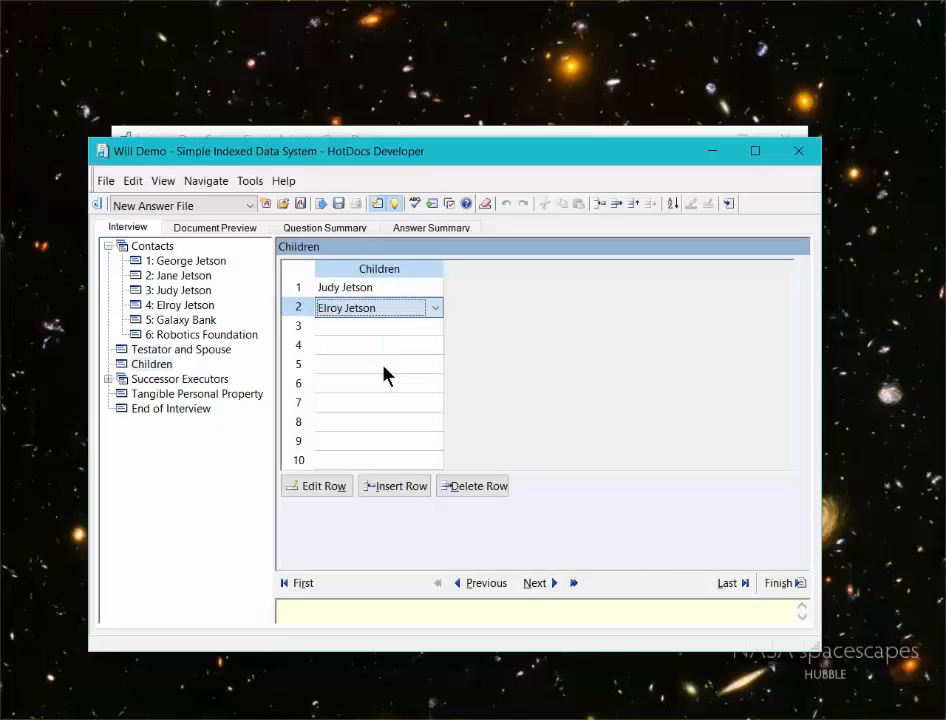
- For the first set of successor executors, choose the third contact as first co-executor and the fourth contact as second co-executor
{"action": "left_click", "coordinate": [528, 584]}
{"action": "left_click", "coordinate": [352, 285]}
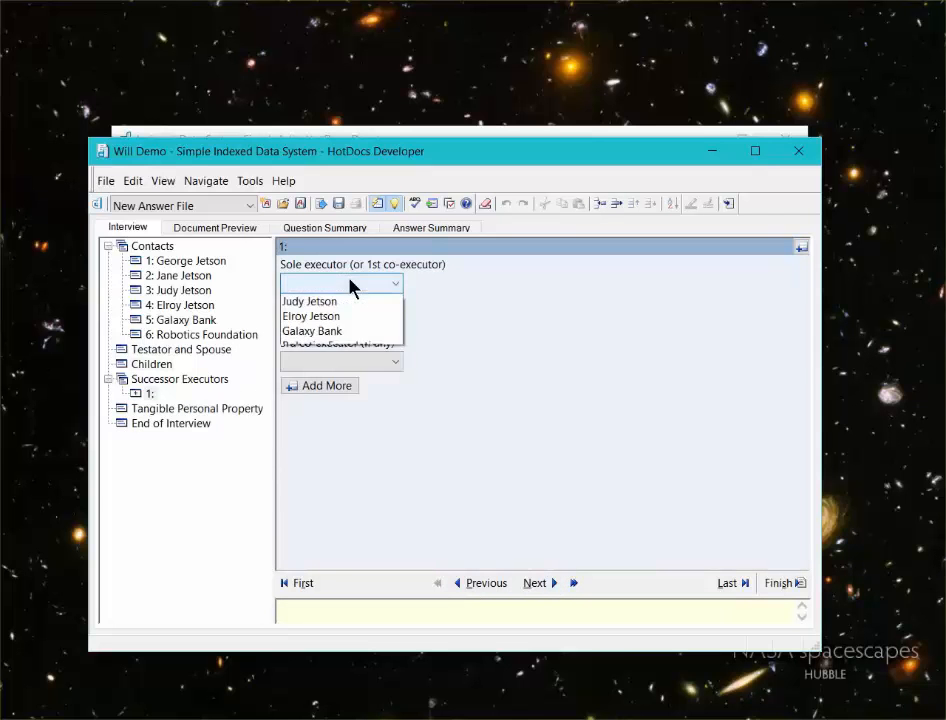
{"action": "left_click", "coordinate": [368, 332]}
{"action": "left_click", "coordinate": [335, 322]}
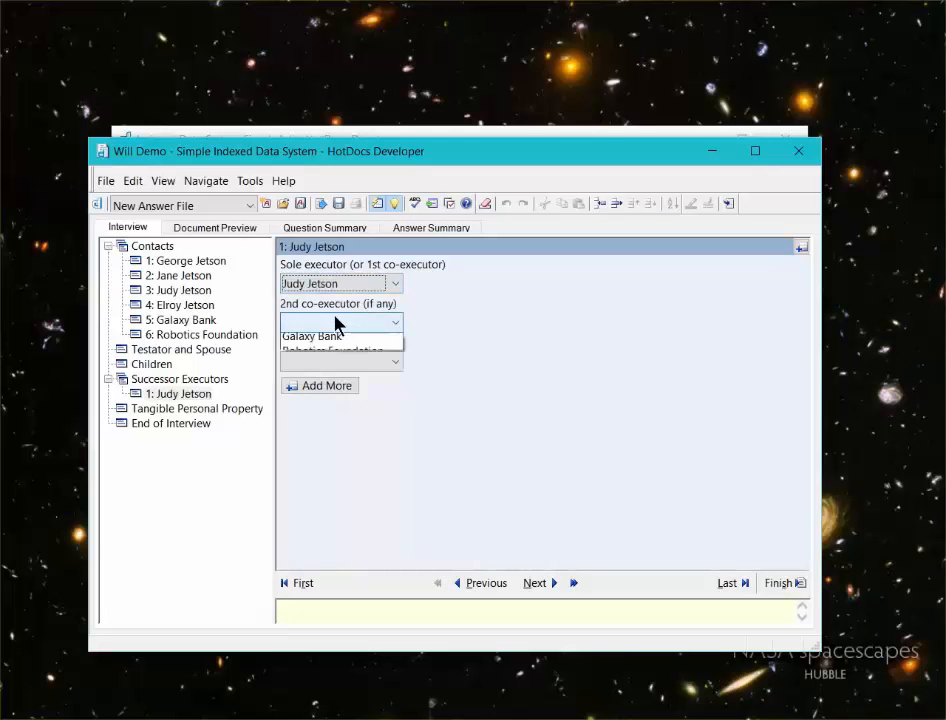
{"action": "left_click", "coordinate": [322, 385]}
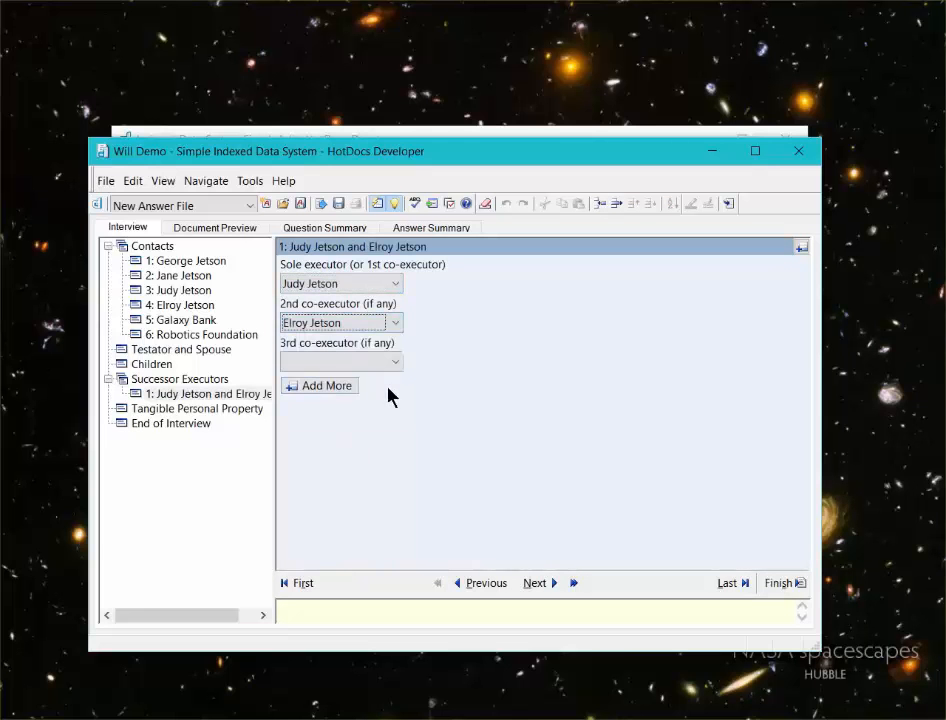
- Add a second successor executor entry with Galaxy Bank as sole executor
{"action": "left_click", "coordinate": [312, 390]}
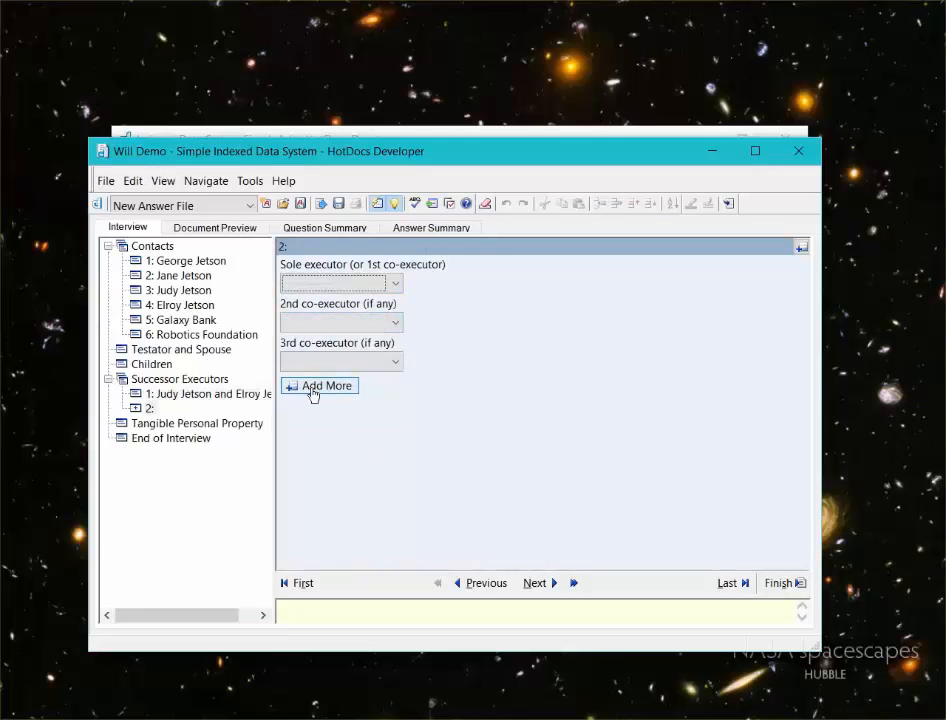
{"action": "left_click", "coordinate": [316, 282]}
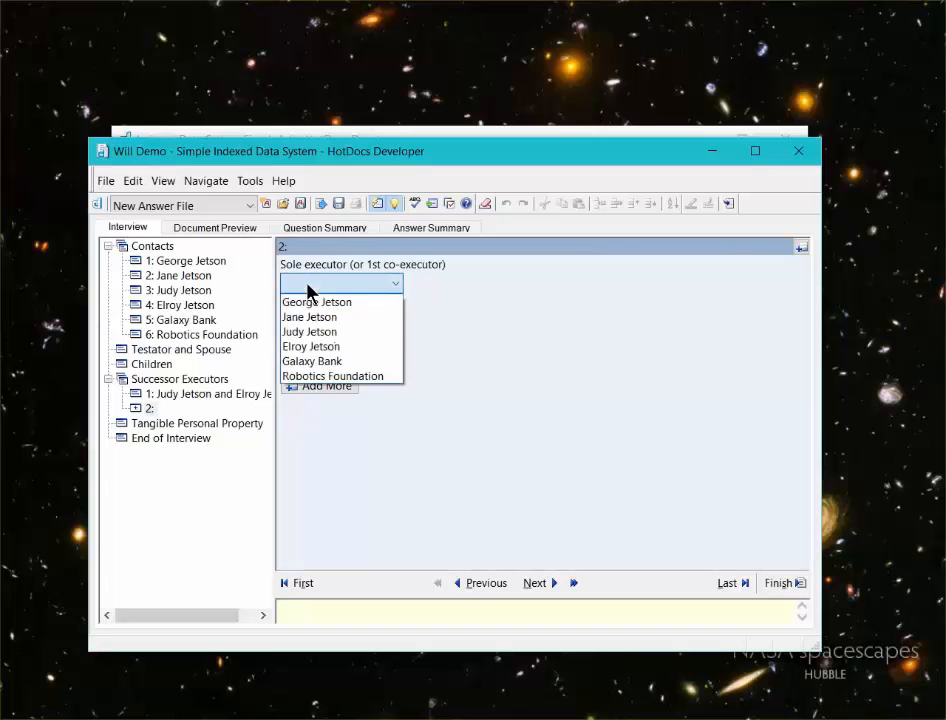
{"action": "left_click", "coordinate": [336, 361]}
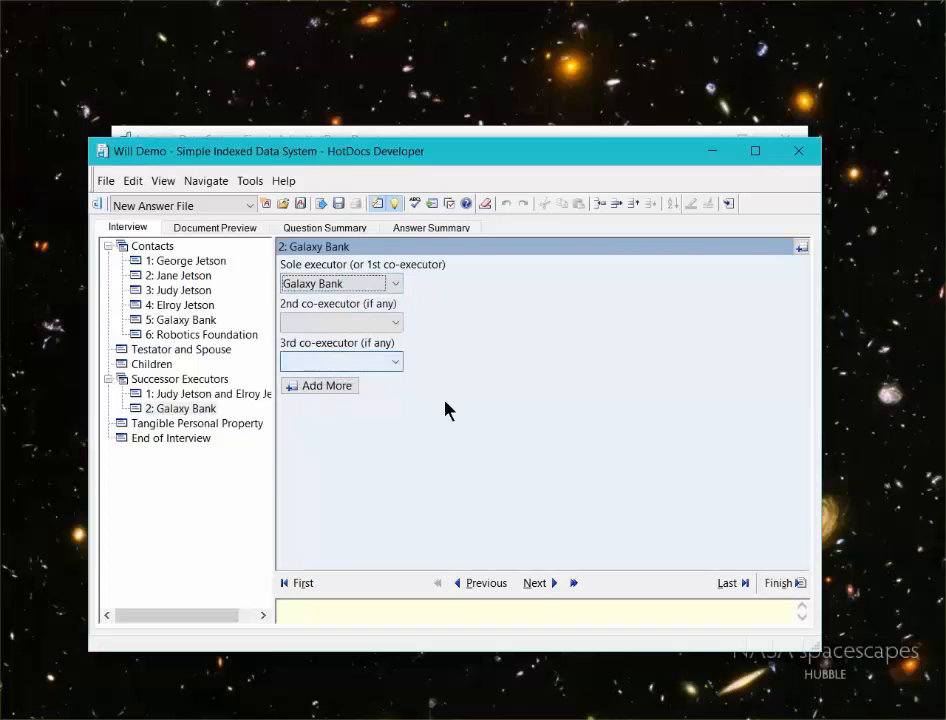
- In the Tangible Personal Property dialog, enter Hovercraft as the first item with the third contact as its recipient
{"action": "left_click", "coordinate": [536, 585]}
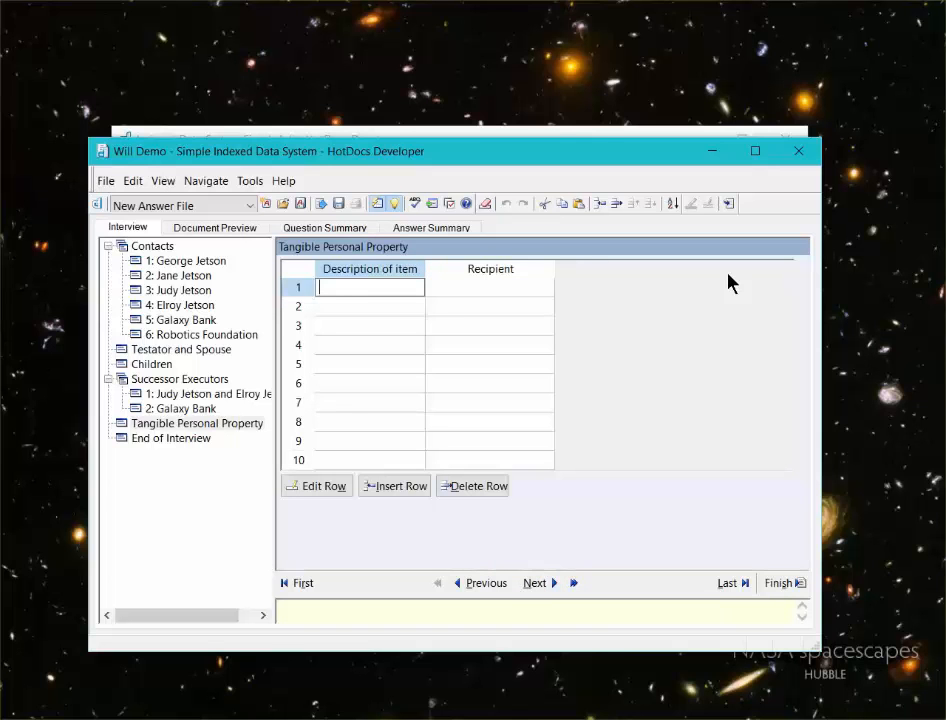
{"action": "type", "text": "Hovercraft"}
{"action": "left_click", "coordinate": [501, 291]}
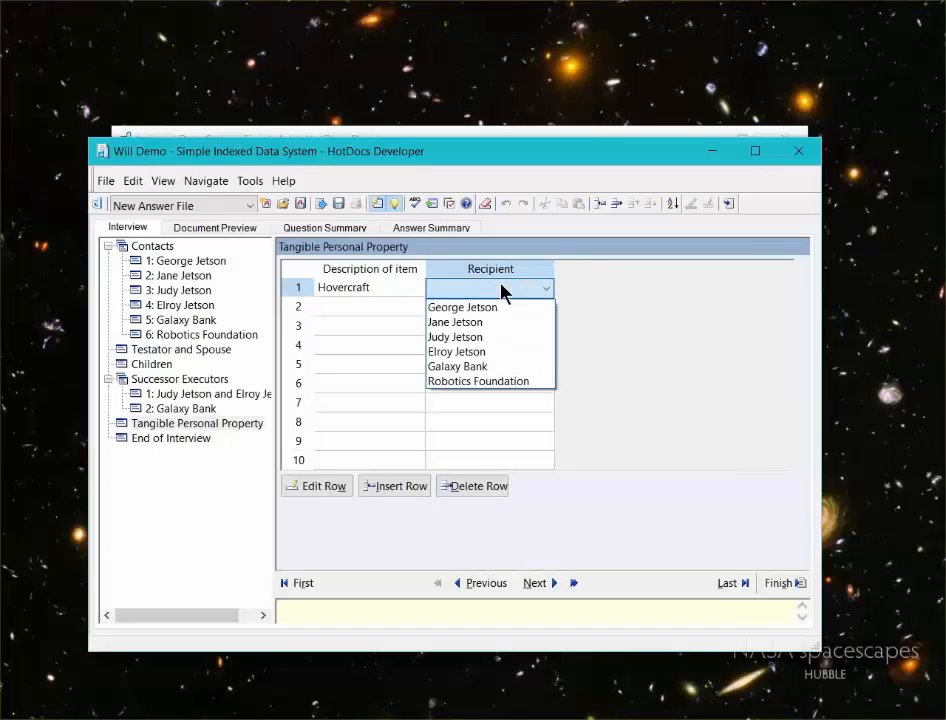
{"action": "left_click", "coordinate": [498, 337]}
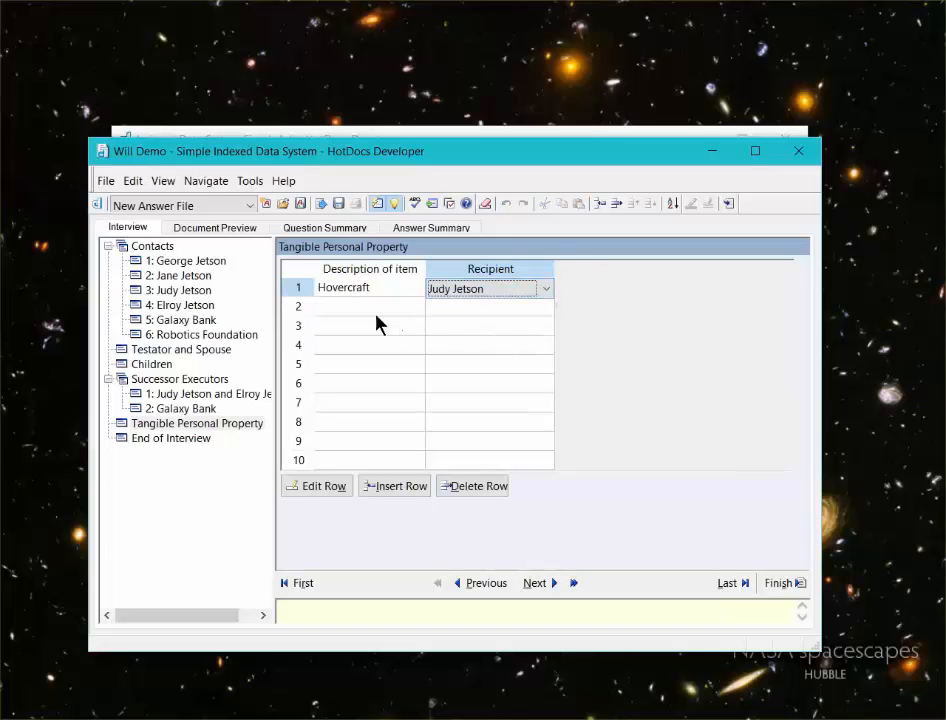
- Enter Jetpack as the second property item with the fourth contact as its recipient
{"action": "left_click", "coordinate": [357, 308]}
{"action": "type", "text": "Jetpack"}
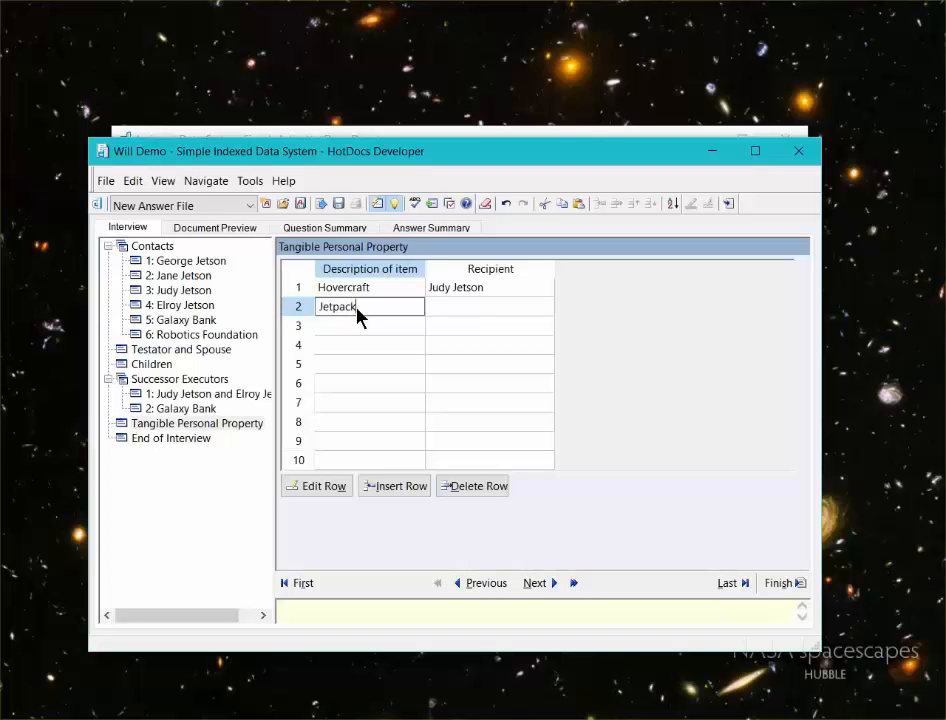
{"action": "left_click", "coordinate": [444, 306]}
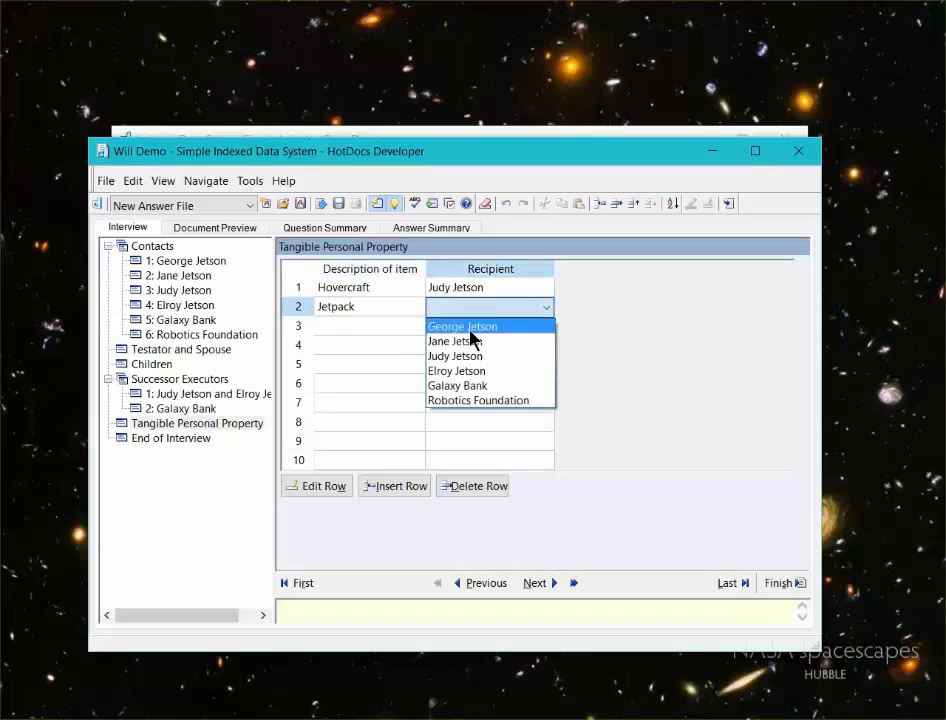
{"action": "left_click", "coordinate": [457, 370]}
- Enter Cog collection as the third property item with Robotics Foundation as its recipient
{"action": "left_click", "coordinate": [360, 328]}
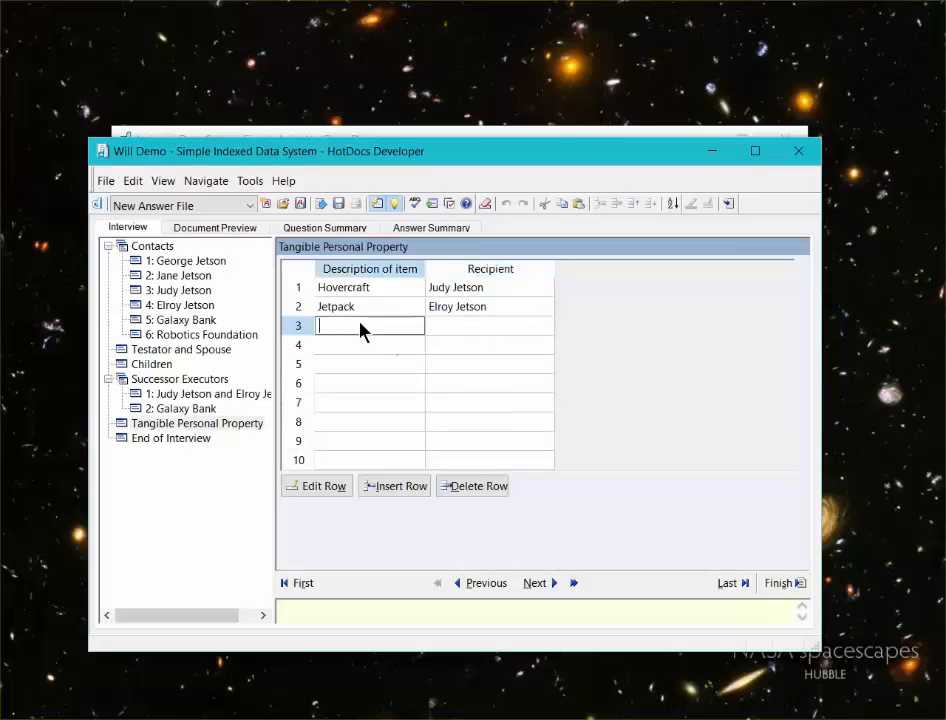
{"action": "type", "text": "Cog collection"}
{"action": "key", "text": "Tab"}
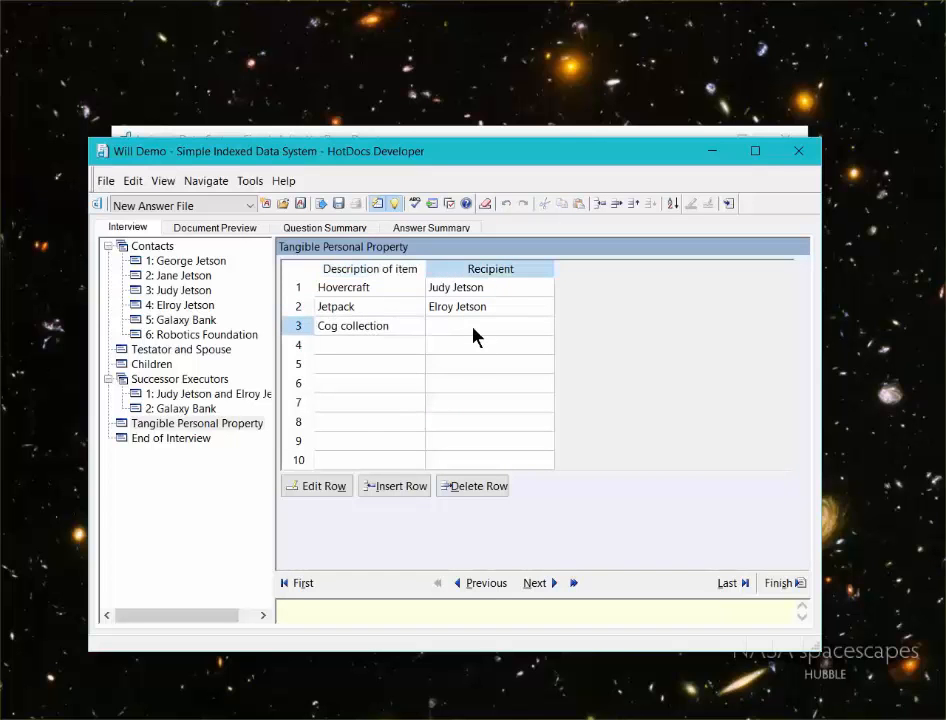
{"action": "left_click", "coordinate": [474, 335]}
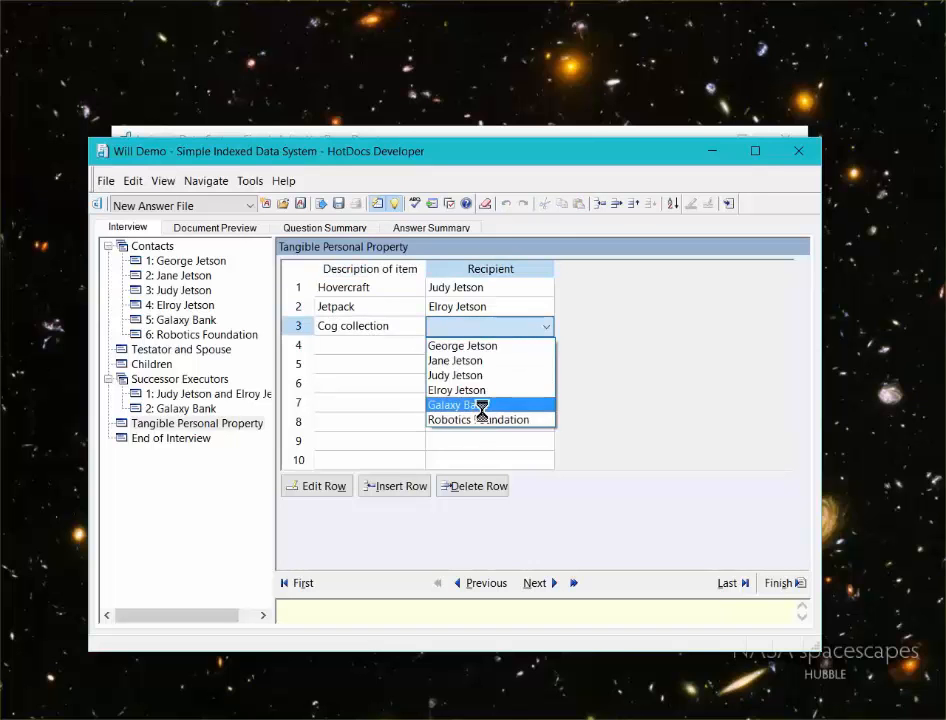
{"action": "left_click", "coordinate": [482, 406]}
{"action": "left_click", "coordinate": [477, 327]}
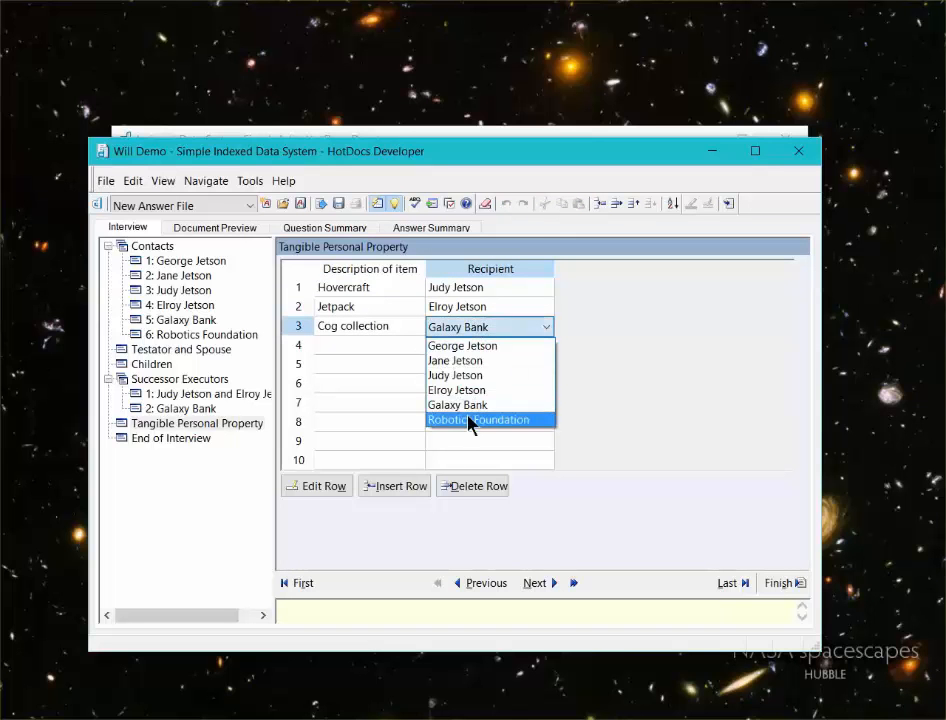
{"action": "left_click", "coordinate": [470, 420]}
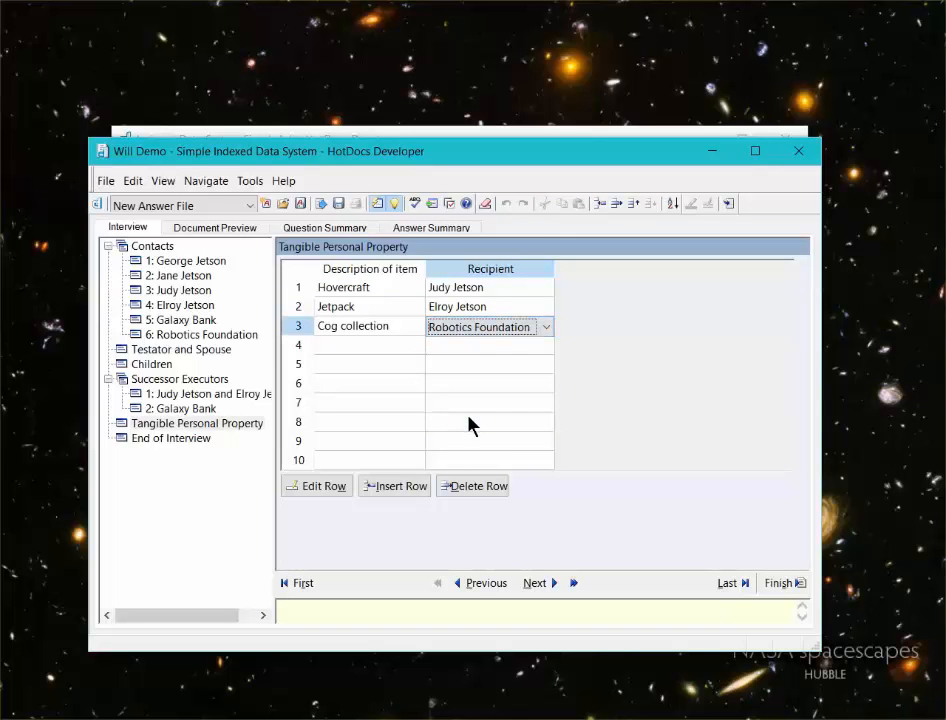
- Finish the interview by sending the assembled document to Microsoft Word, without saving the answer file
{"action": "left_click", "coordinate": [537, 583]}
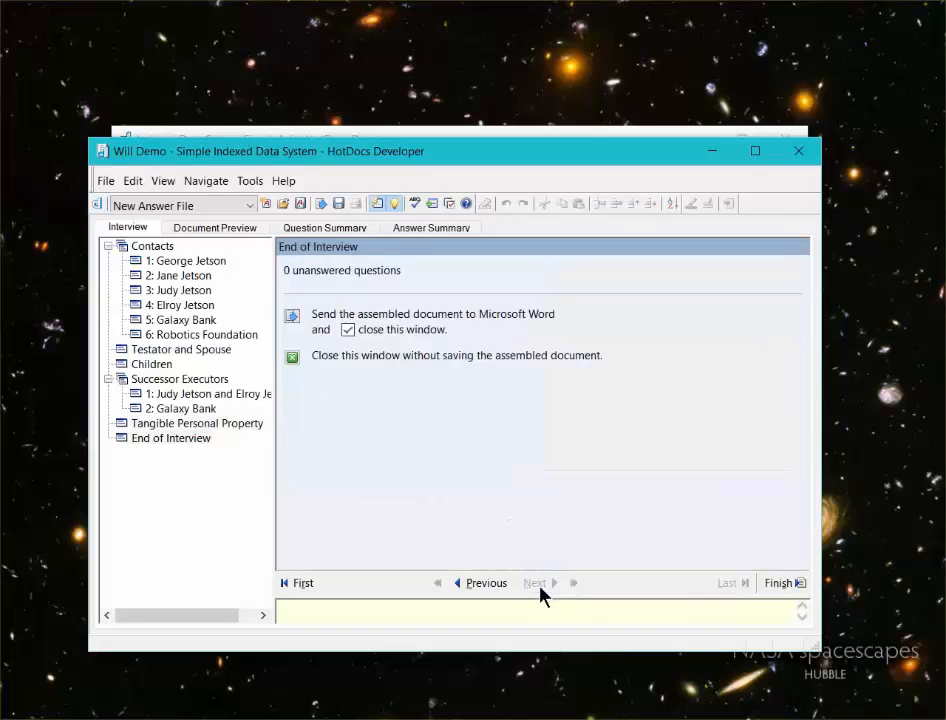
{"action": "left_click", "coordinate": [292, 317]}
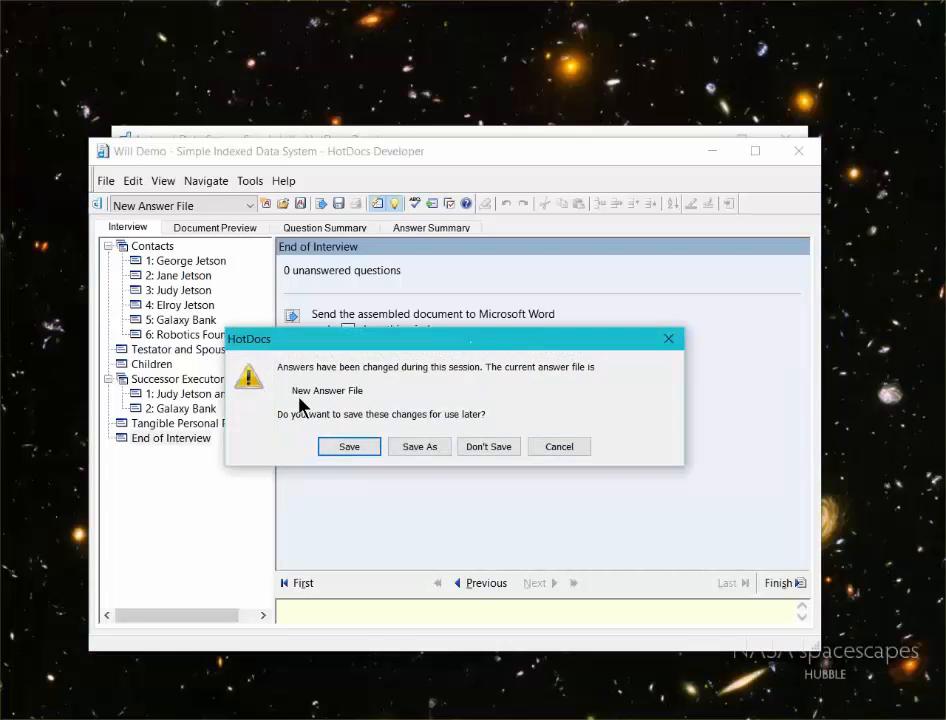
{"action": "left_click", "coordinate": [484, 447]}
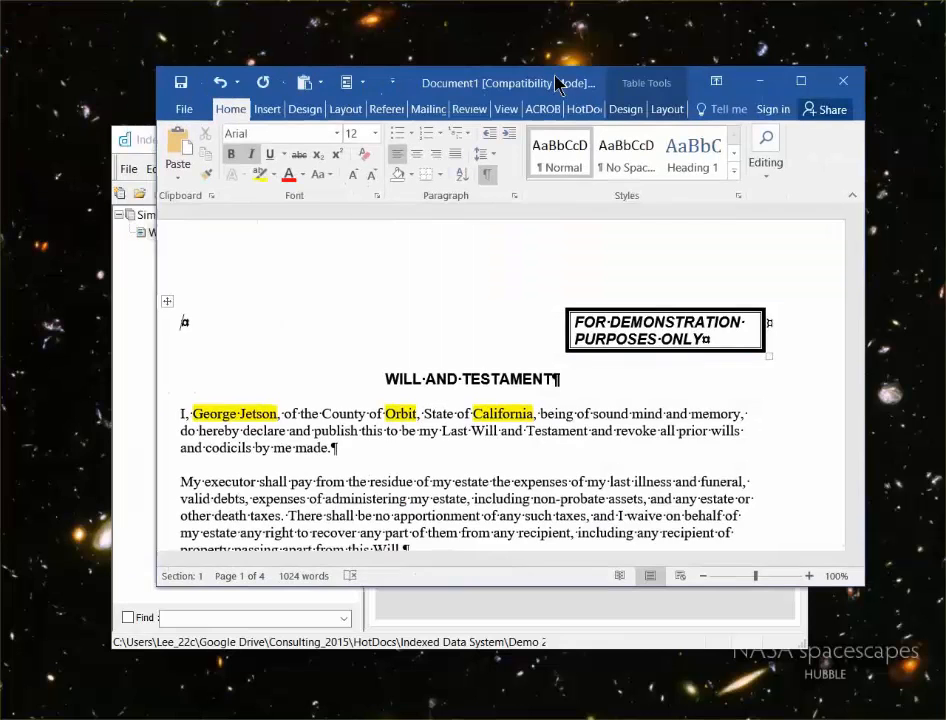
- Maximize the Word window with the assembled will and enlarge the page to 120% zoom
{"action": "left_click_drag", "start_coordinate": [557, 76], "coordinate": [401, 3]}
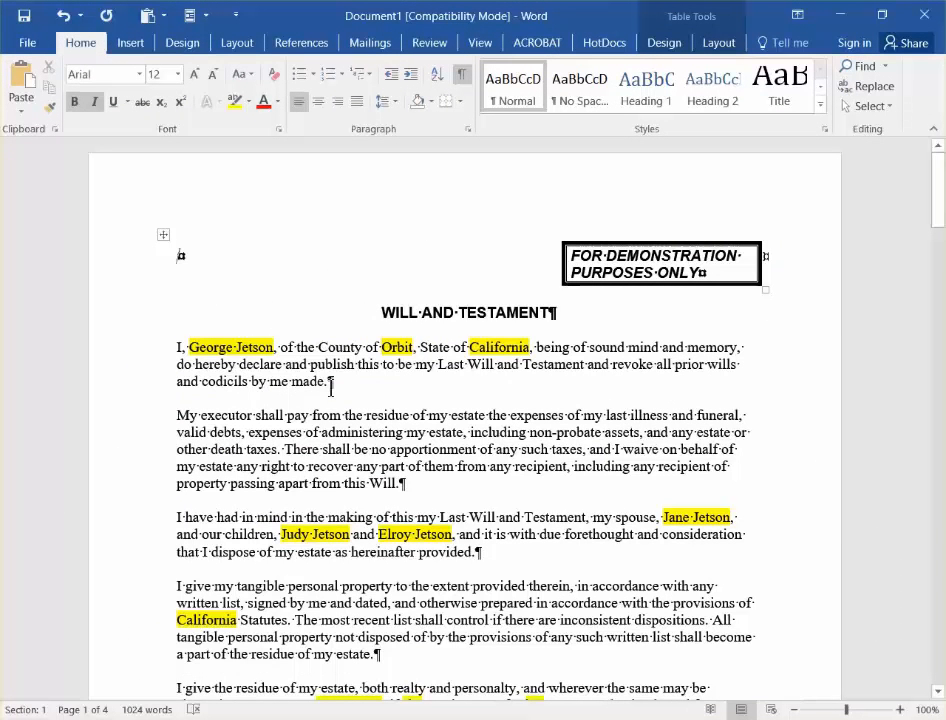
{"action": "left_click", "coordinate": [194, 364]}
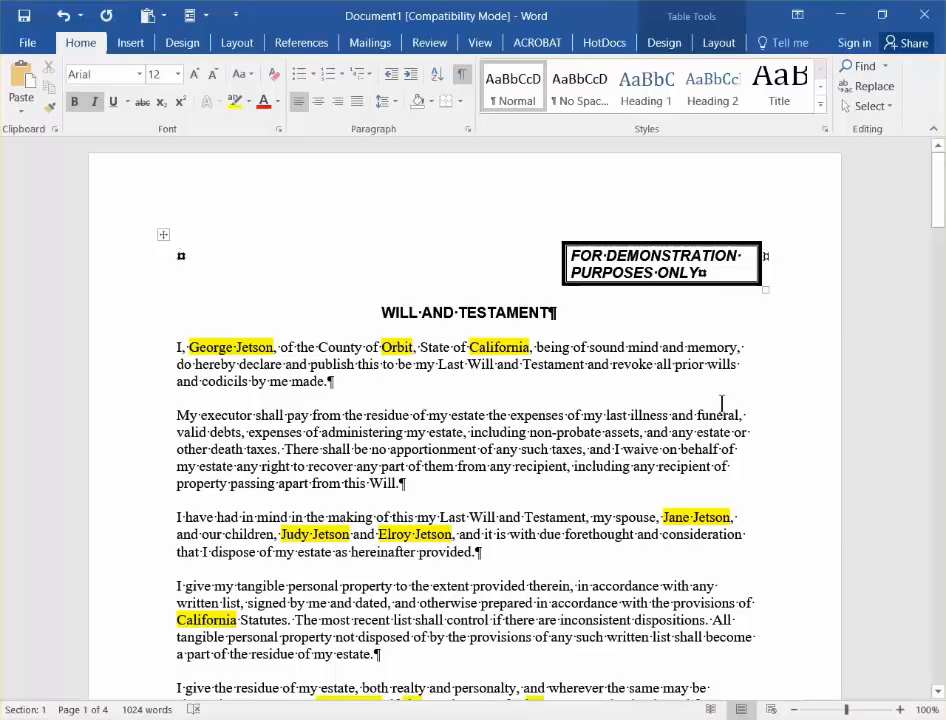
{"action": "left_click", "coordinate": [897, 710]}
{"action": "left_click", "coordinate": [897, 710]}
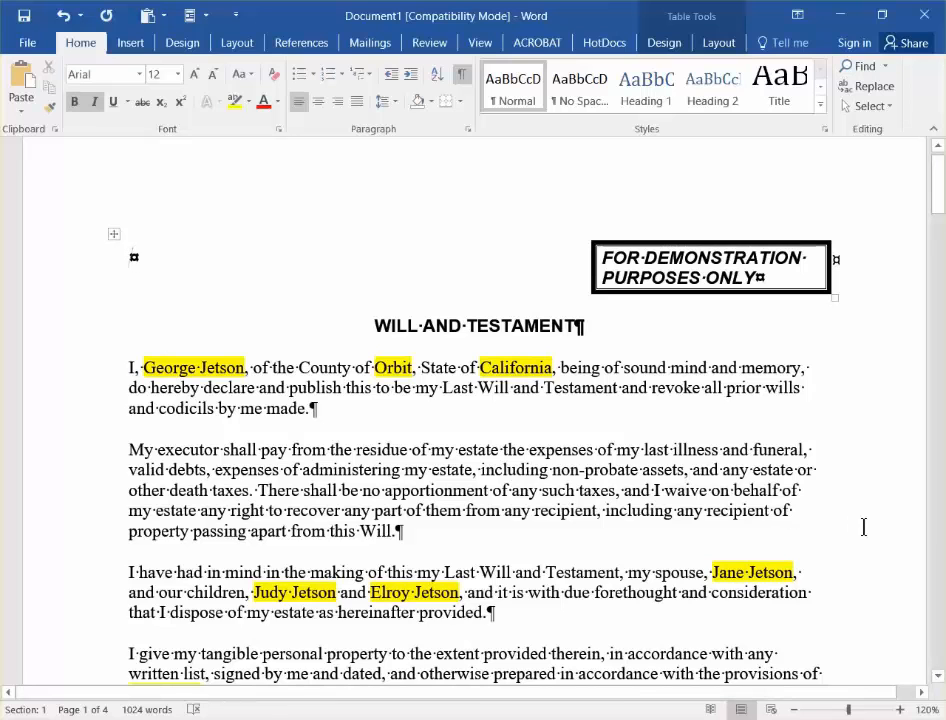
- Examine how the highlighted names, places and pronouns are merged throughout the will, down past the witness signature lines
{"action": "scroll", "coordinate": [863, 527], "scroll_direction": "down", "scroll_amount": 3}
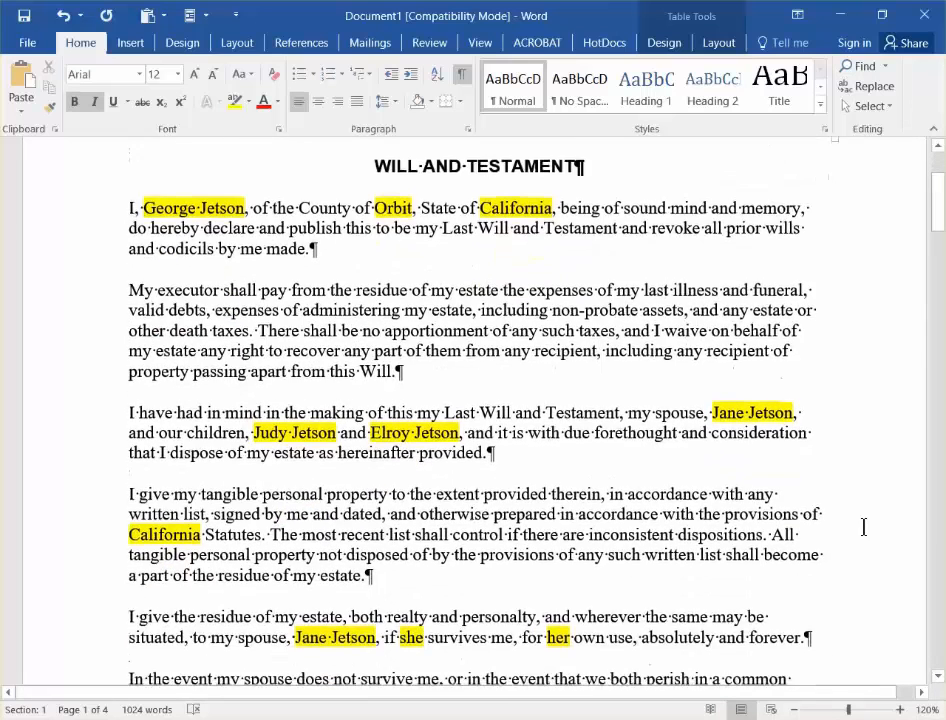
{"action": "scroll", "coordinate": [863, 527], "scroll_direction": "down", "scroll_amount": 4}
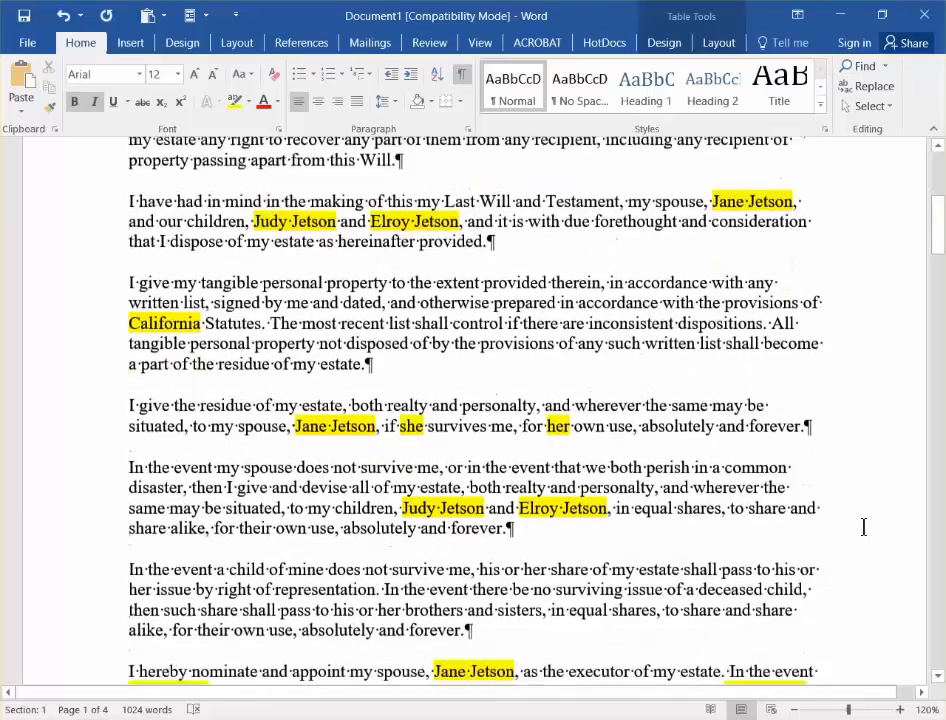
{"action": "scroll", "coordinate": [863, 527], "scroll_direction": "down", "scroll_amount": 4}
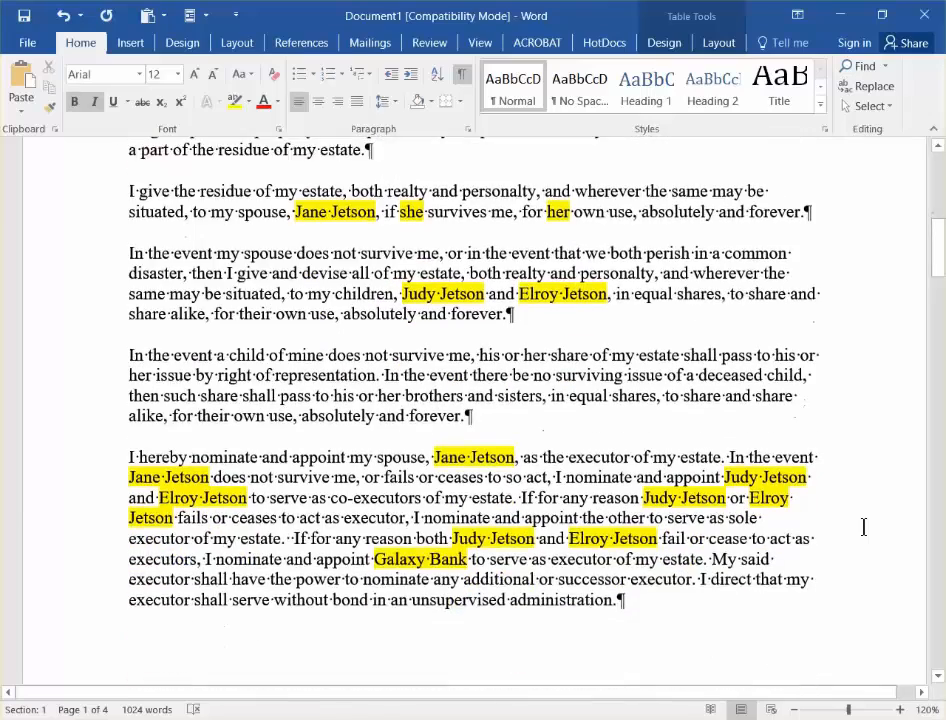
{"action": "scroll", "coordinate": [863, 527], "scroll_direction": "down", "scroll_amount": 1}
{"action": "scroll", "coordinate": [863, 527], "scroll_direction": "down", "scroll_amount": 2}
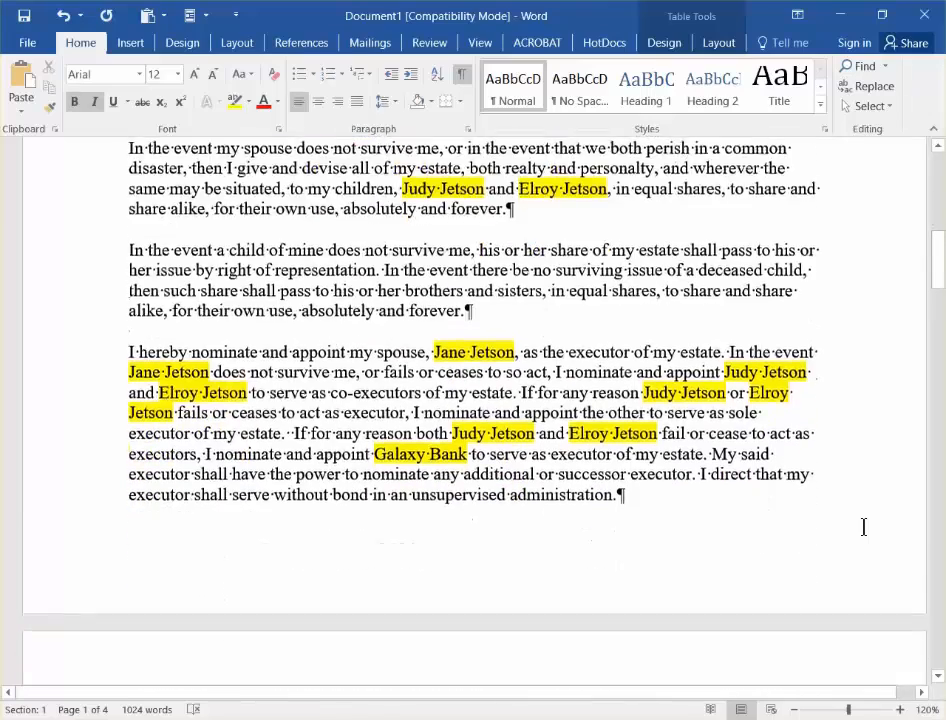
{"action": "scroll", "coordinate": [863, 527], "scroll_direction": "down", "scroll_amount": 3}
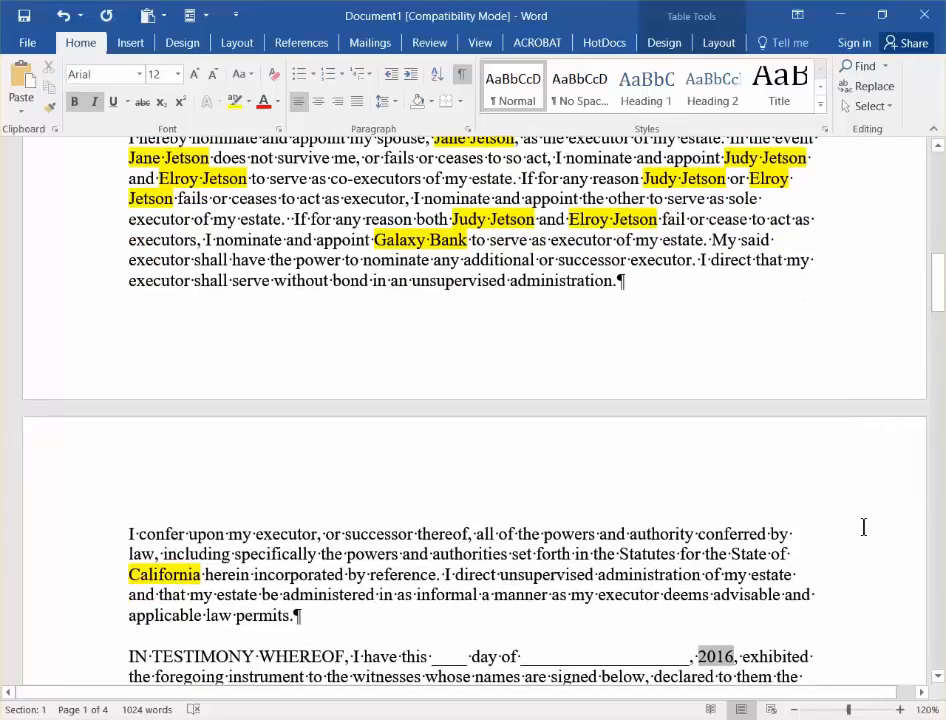
{"action": "scroll", "coordinate": [863, 527], "scroll_direction": "down", "scroll_amount": 4}
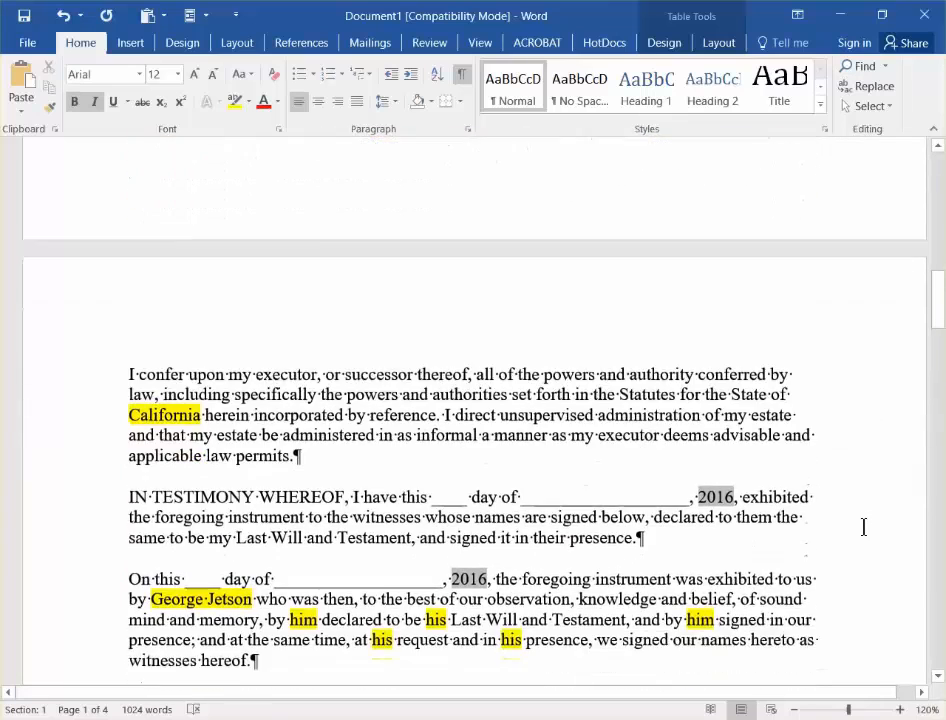
{"action": "scroll", "coordinate": [863, 527], "scroll_direction": "down", "scroll_amount": 2}
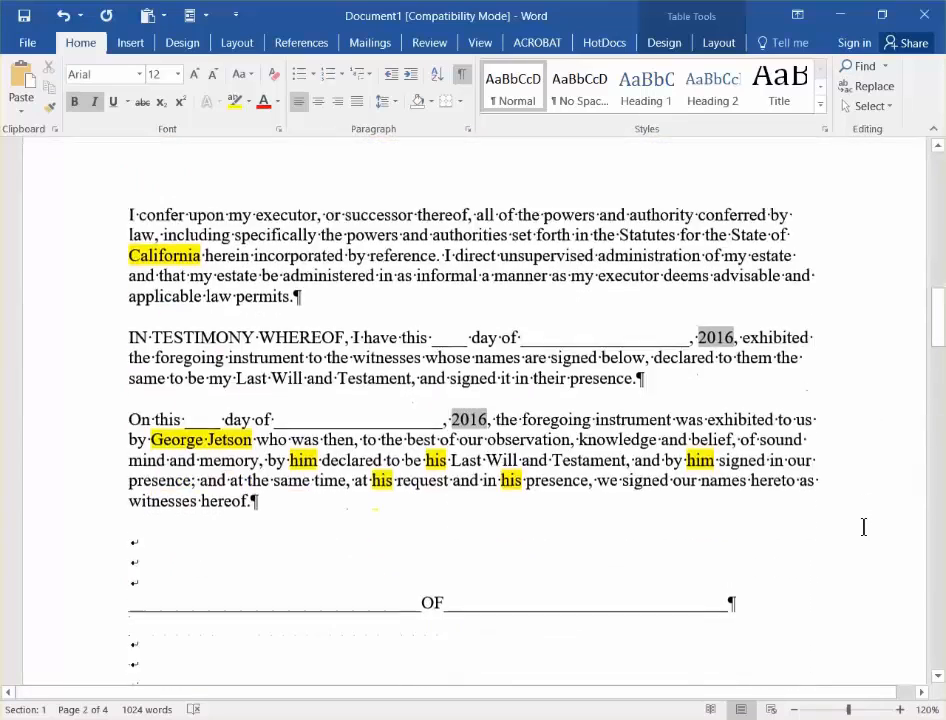
{"action": "scroll", "coordinate": [863, 527], "scroll_direction": "down", "scroll_amount": 2}
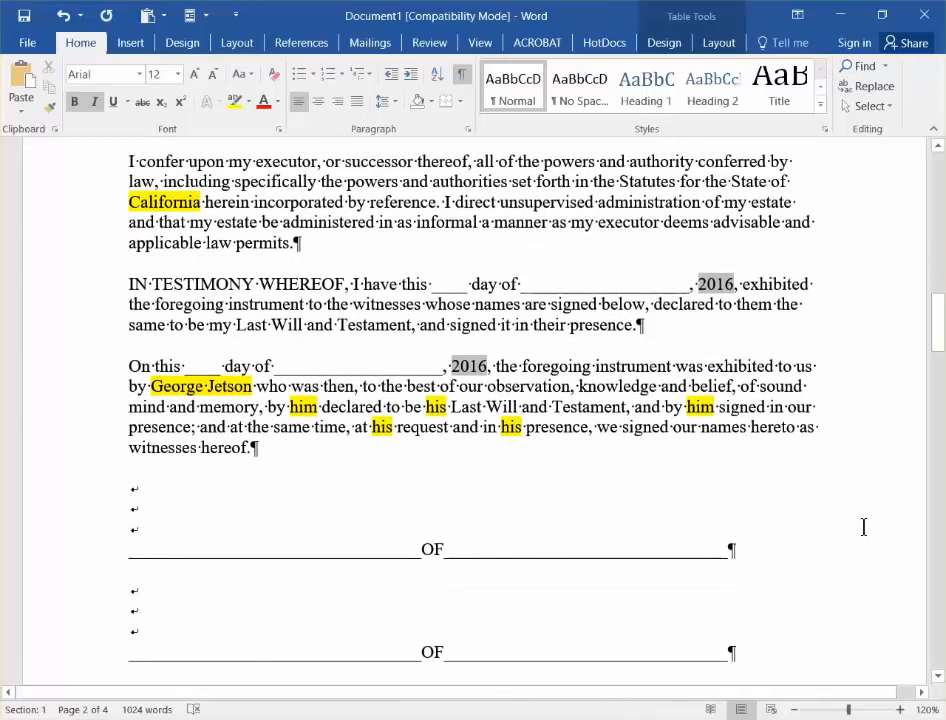
{"action": "scroll", "coordinate": [863, 527], "scroll_direction": "down", "scroll_amount": 8}
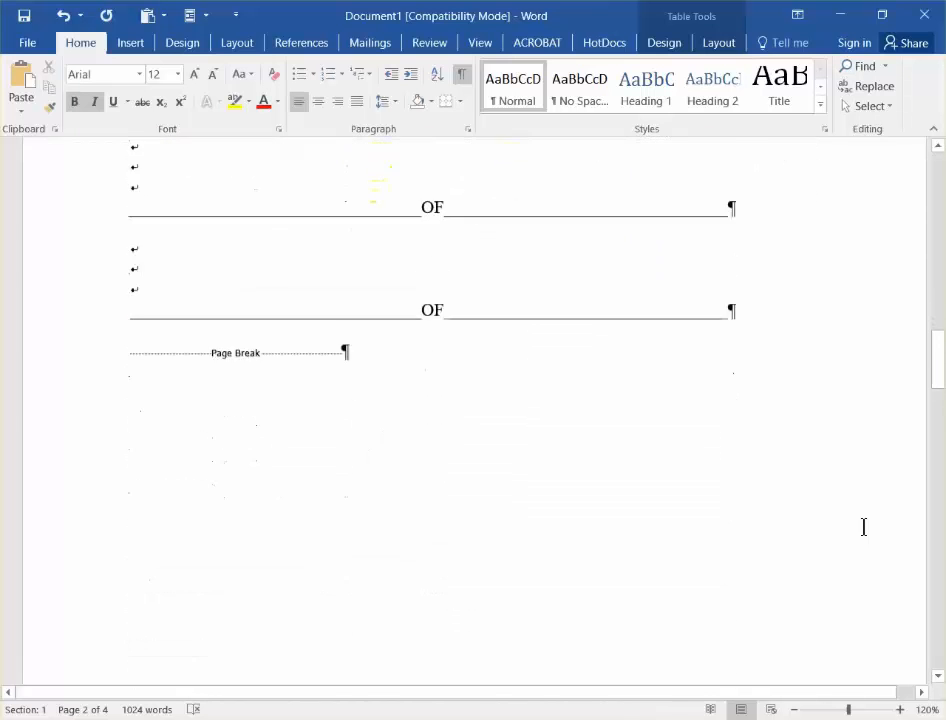
- Examine the remaining pages of the will: the notarized witness statement and the tangible personal property list with its items and distributees
{"action": "scroll", "coordinate": [863, 527], "scroll_direction": "down", "scroll_amount": 10}
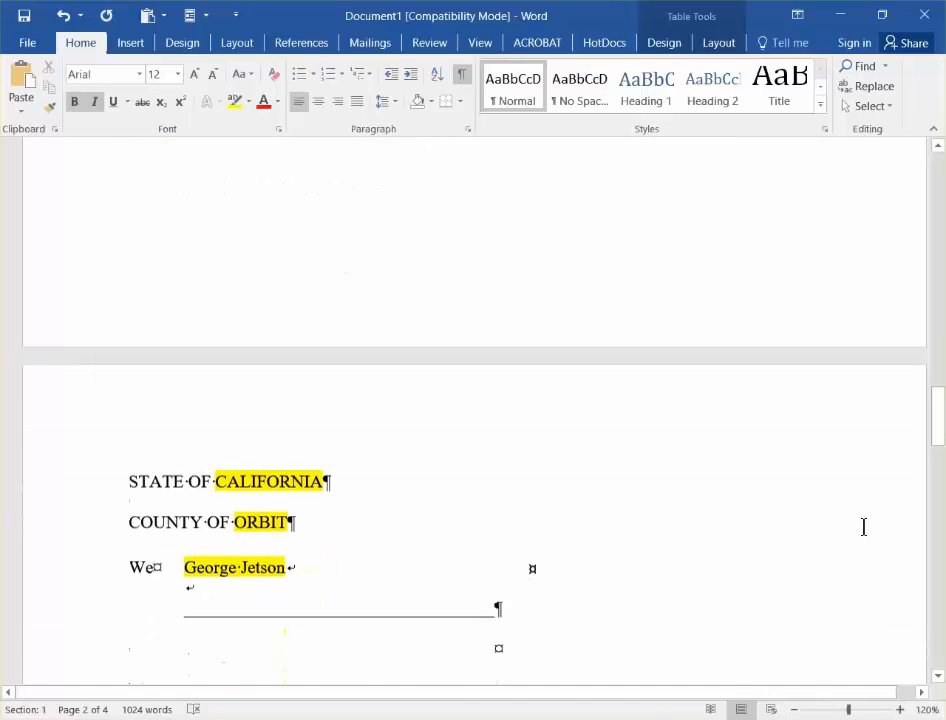
{"action": "scroll", "coordinate": [863, 527], "scroll_direction": "down", "scroll_amount": 2}
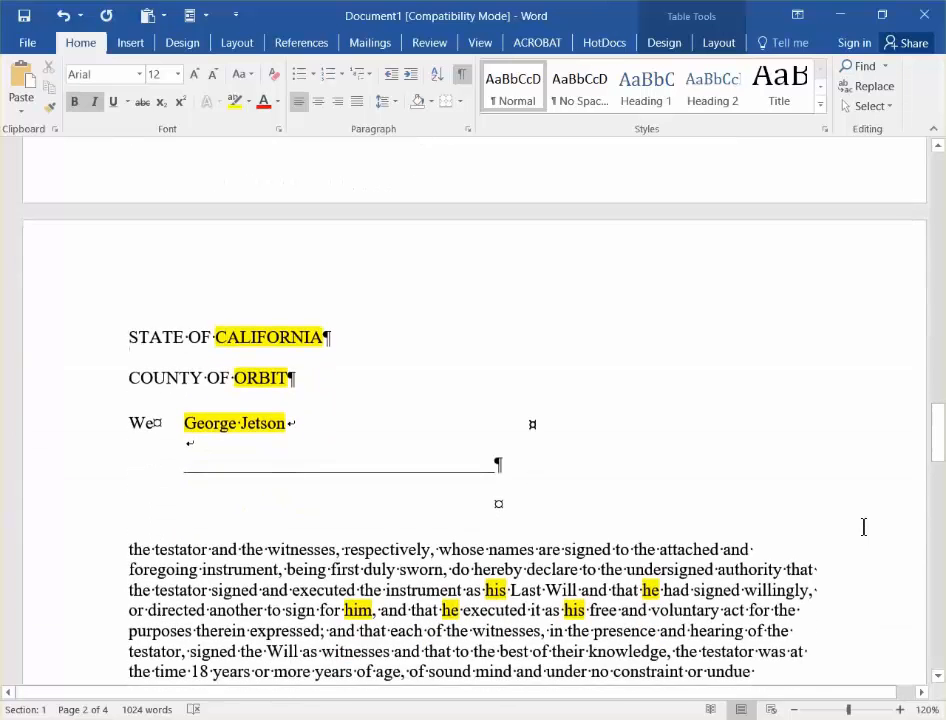
{"action": "scroll", "coordinate": [863, 527], "scroll_direction": "down", "scroll_amount": 1}
{"action": "scroll", "coordinate": [863, 527], "scroll_direction": "down", "scroll_amount": 4}
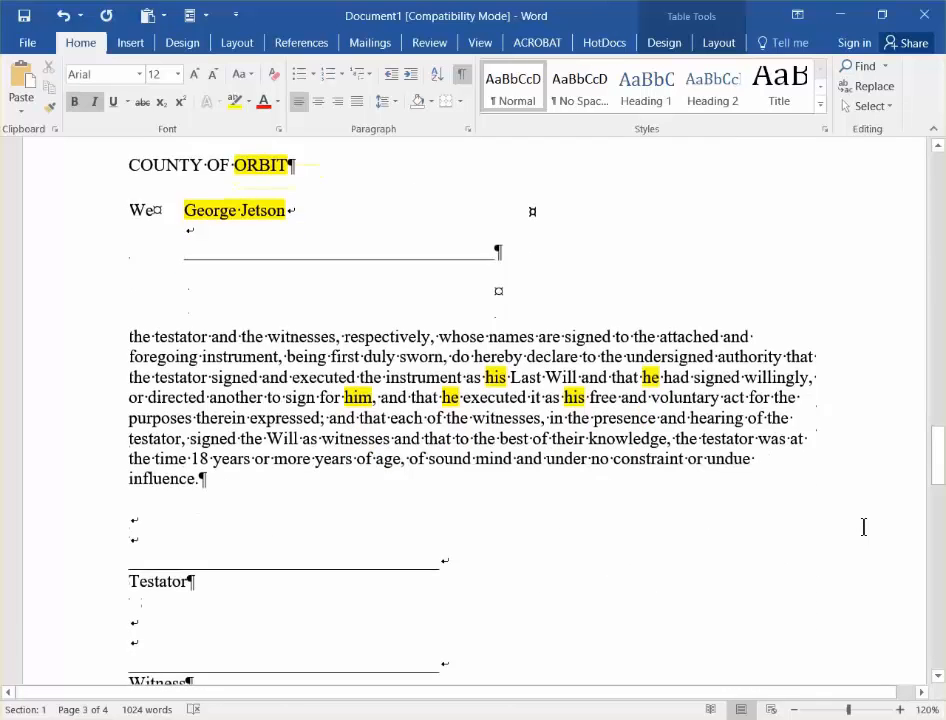
{"action": "scroll", "coordinate": [863, 527], "scroll_direction": "down", "scroll_amount": 11}
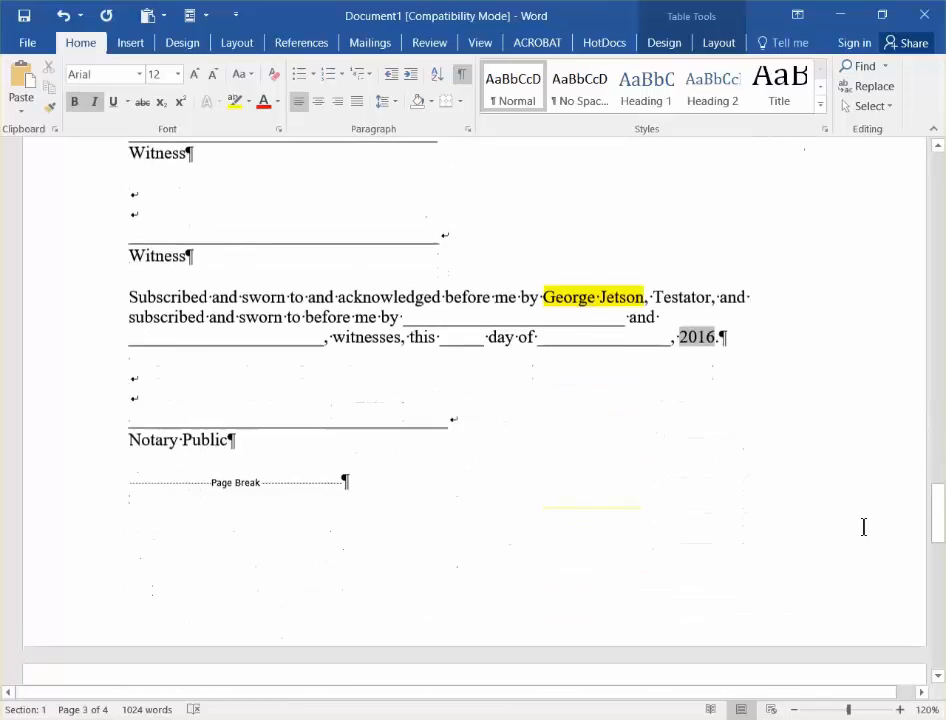
{"action": "scroll", "coordinate": [863, 527], "scroll_direction": "down", "scroll_amount": 6}
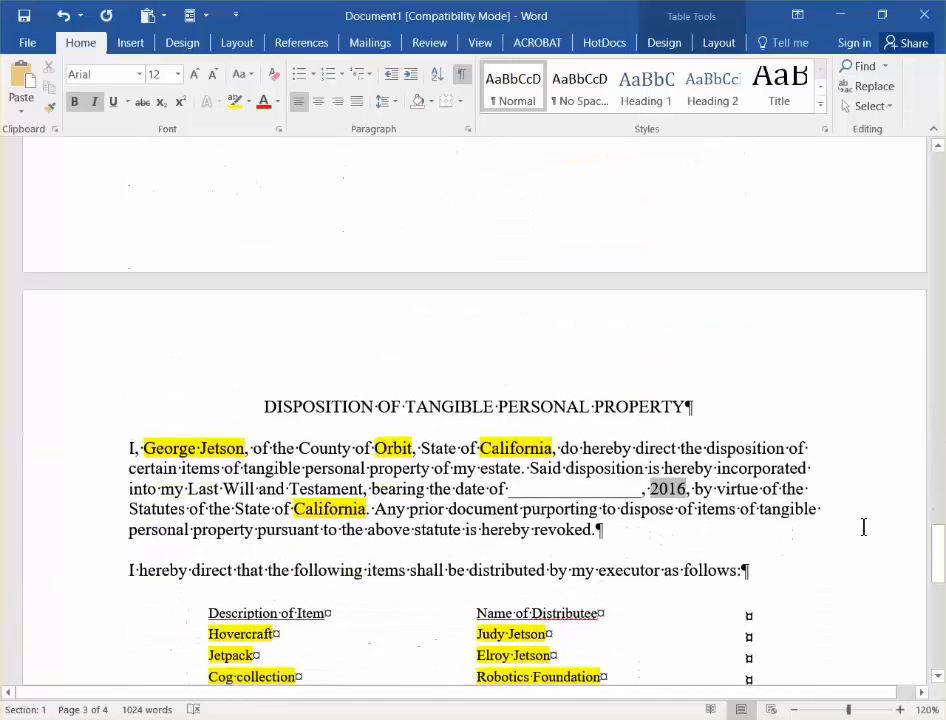
{"action": "scroll", "coordinate": [863, 527], "scroll_direction": "down", "scroll_amount": 3}
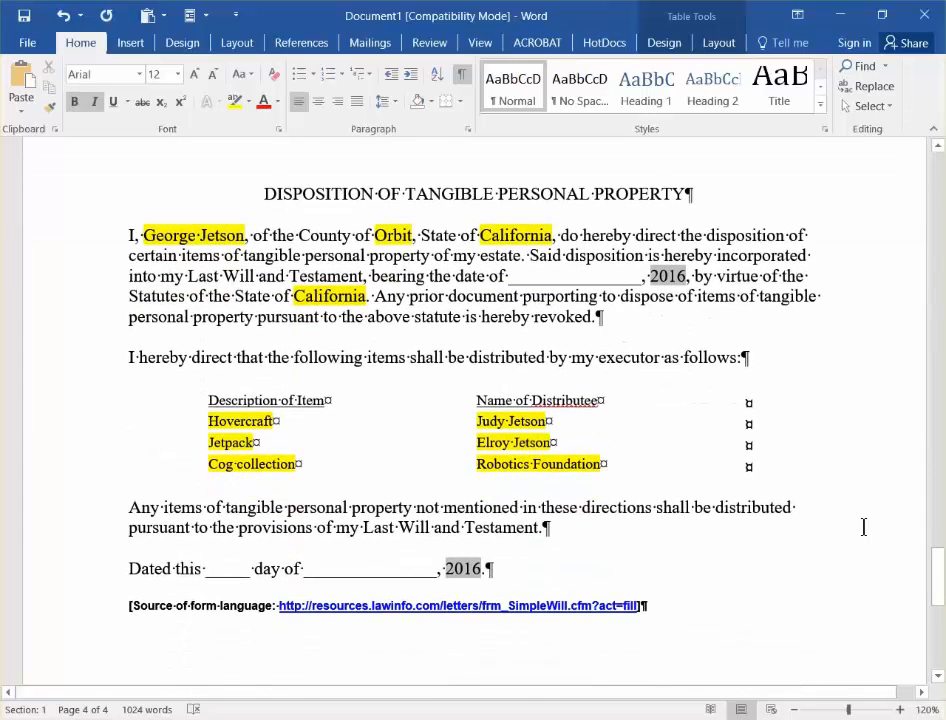
{"action": "scroll", "coordinate": [863, 527], "scroll_direction": "down", "scroll_amount": 1}
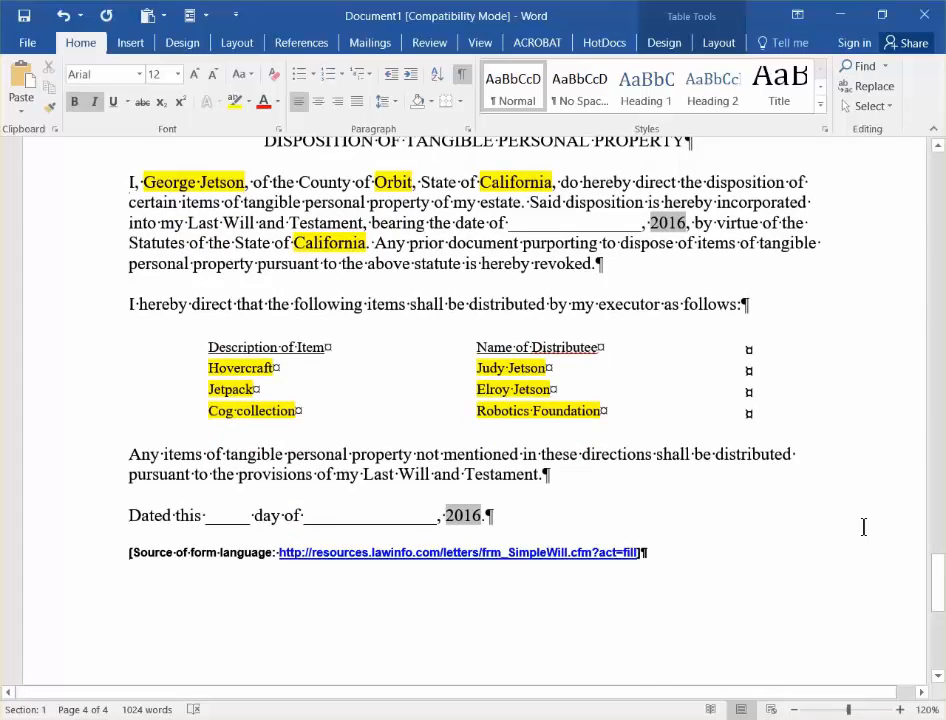
{"action": "scroll", "coordinate": [863, 527], "scroll_direction": "down", "scroll_amount": 1}
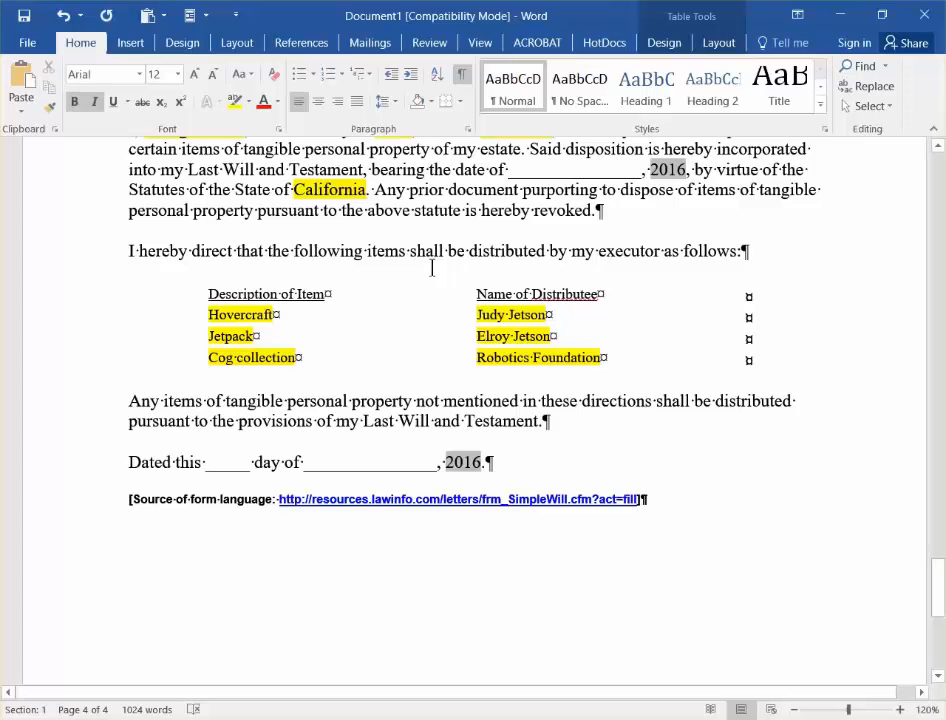
- Close the assembled will in Word without saving it
{"action": "key", "text": "alt+F4"}
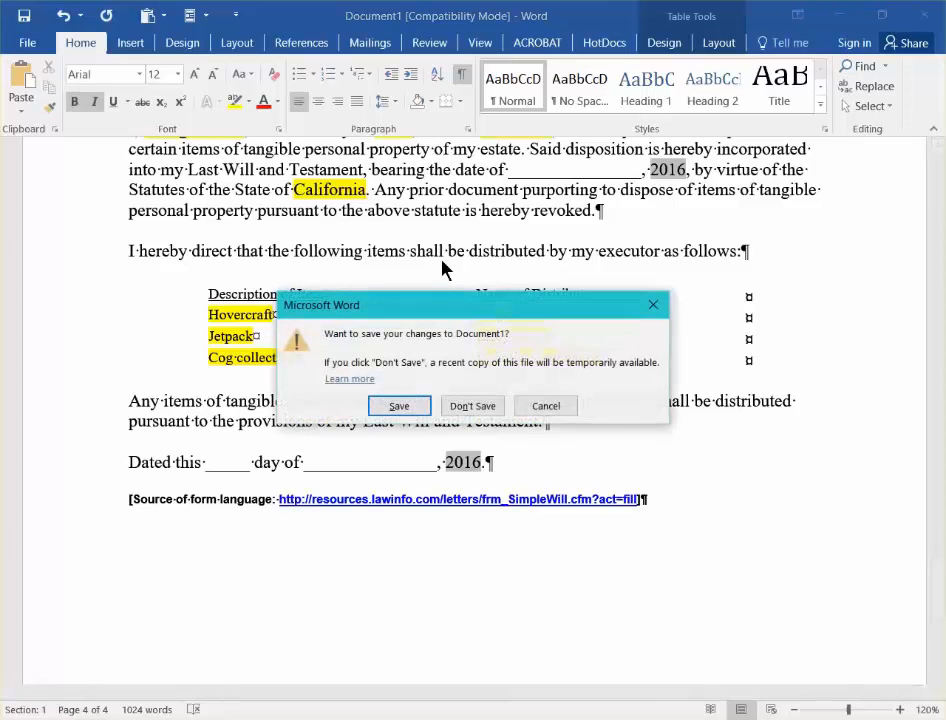
{"action": "key", "text": "n"}
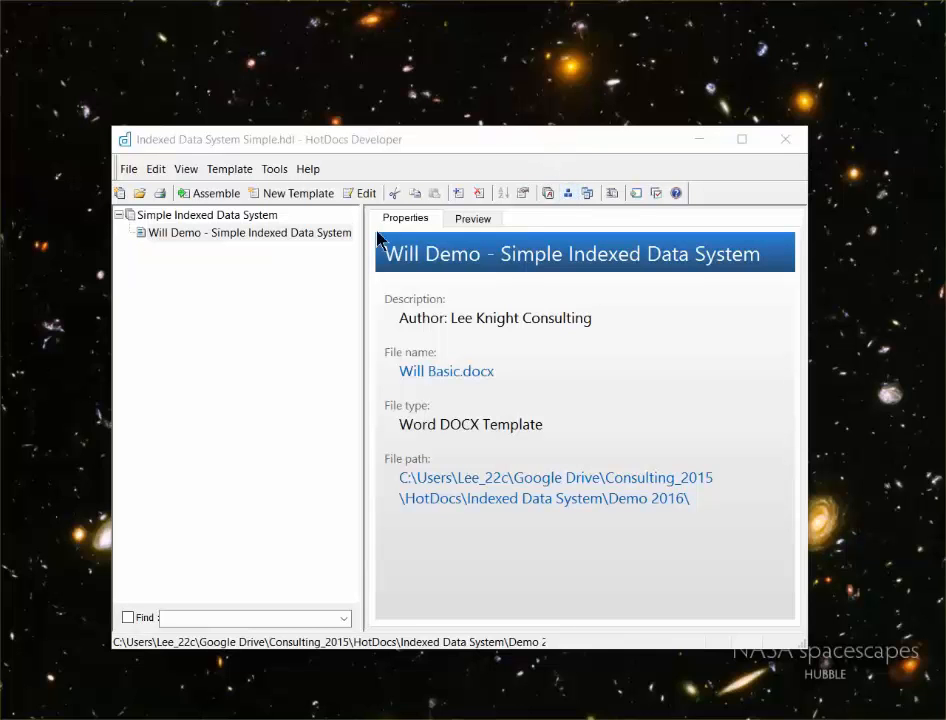
- Open the Component Manager for the Will Demo template and tile it side by side with the HotDocs library window
{"action": "left_click", "coordinate": [196, 236]}
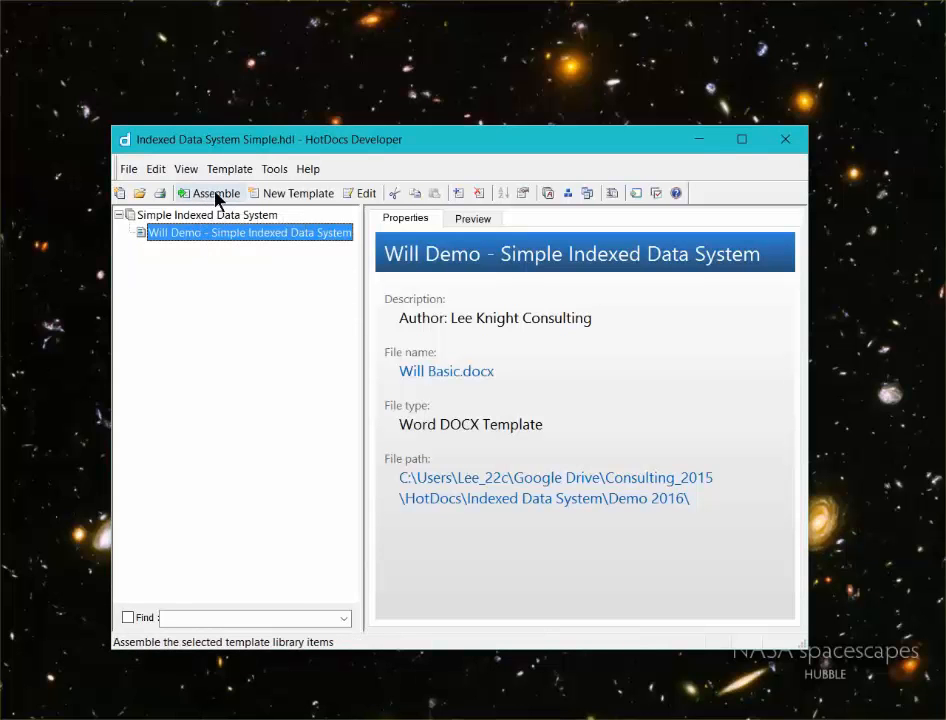
{"action": "left_click", "coordinate": [567, 193]}
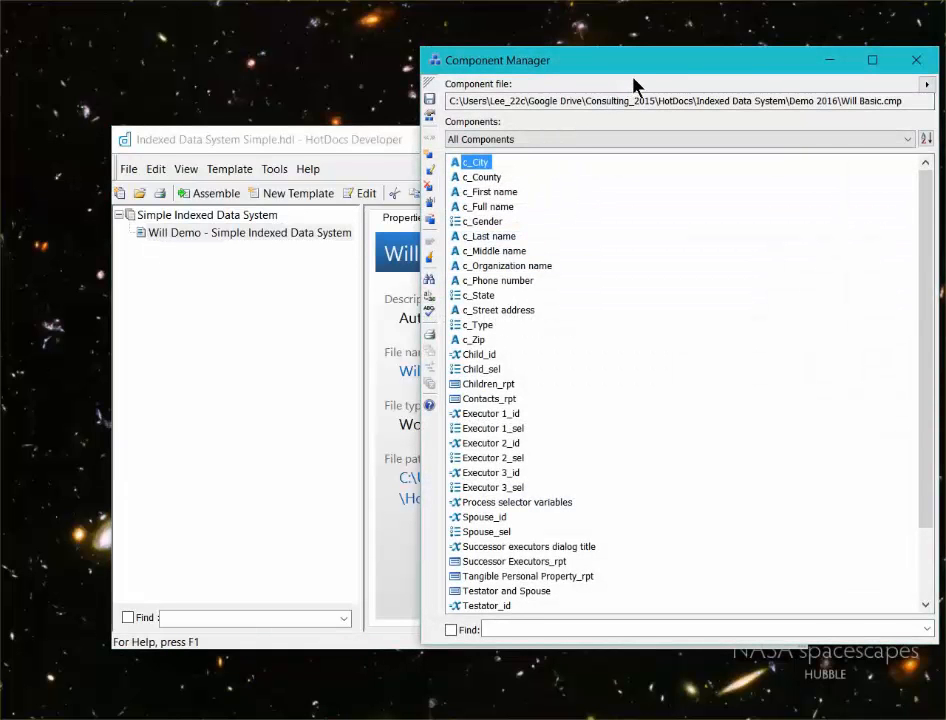
{"action": "key", "text": "super+Right"}
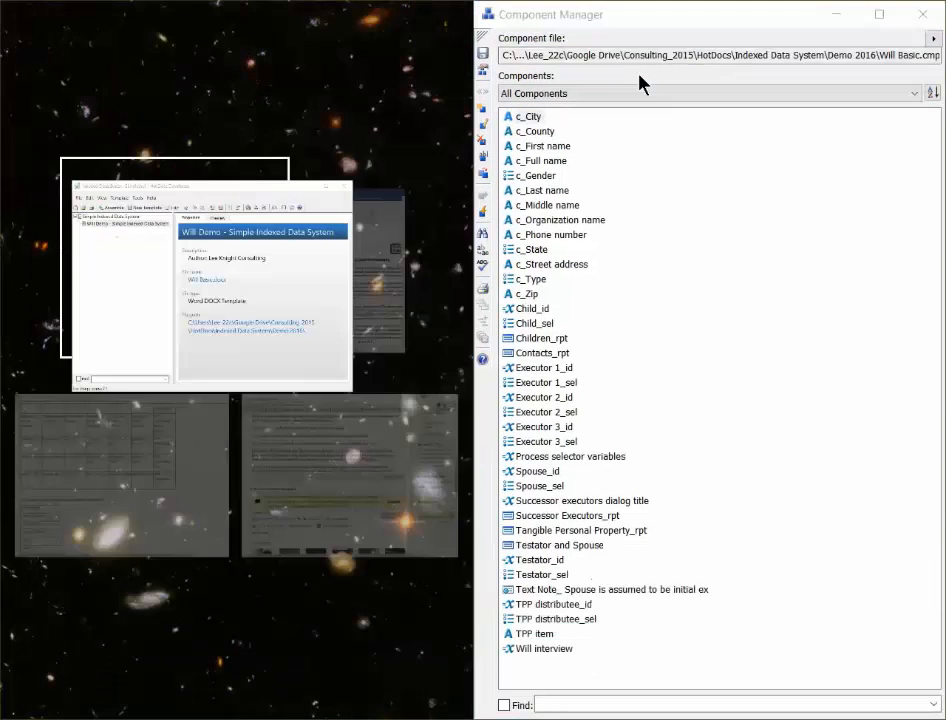
{"action": "left_click", "coordinate": [118, 256]}
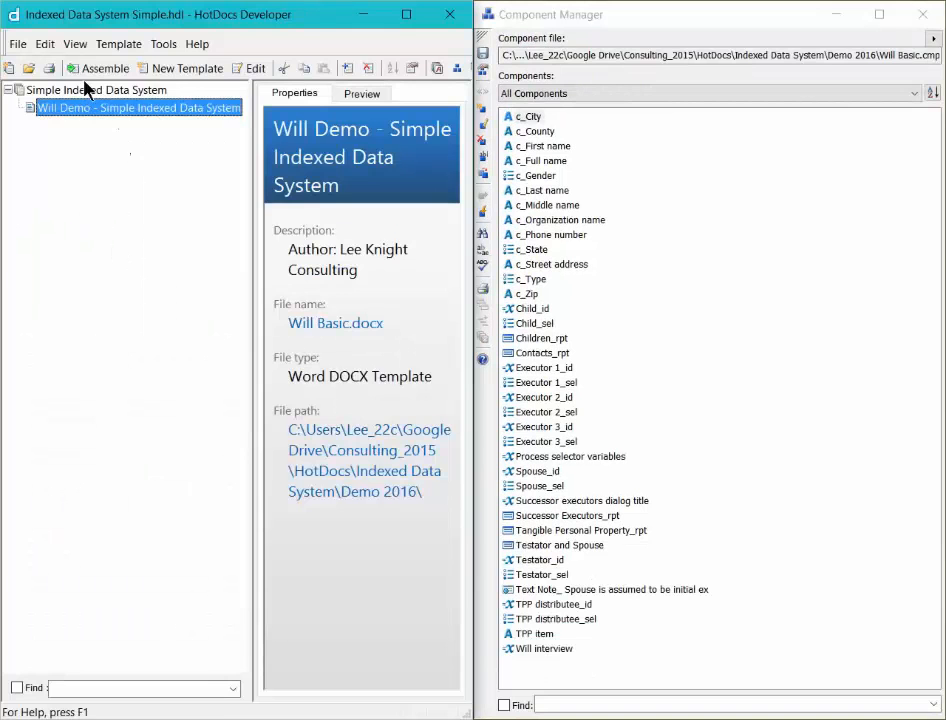
- Assemble the Will Demo template with the answer file Jetson Test Answers.anx and tile the interview window beside the Component Manager
{"action": "left_click", "coordinate": [114, 70]}
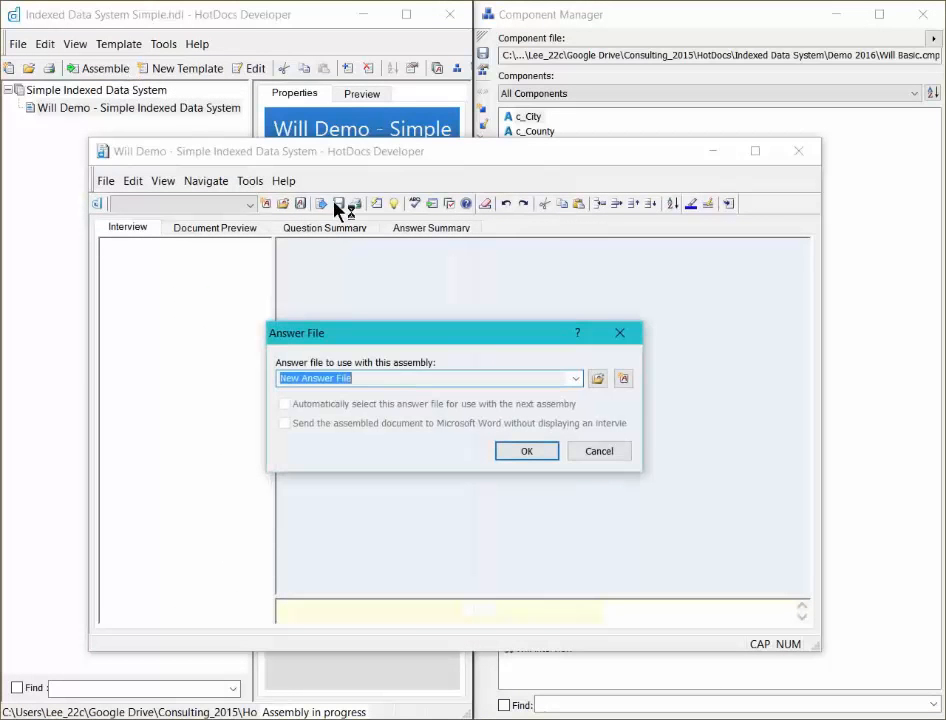
{"action": "left_click", "coordinate": [575, 379]}
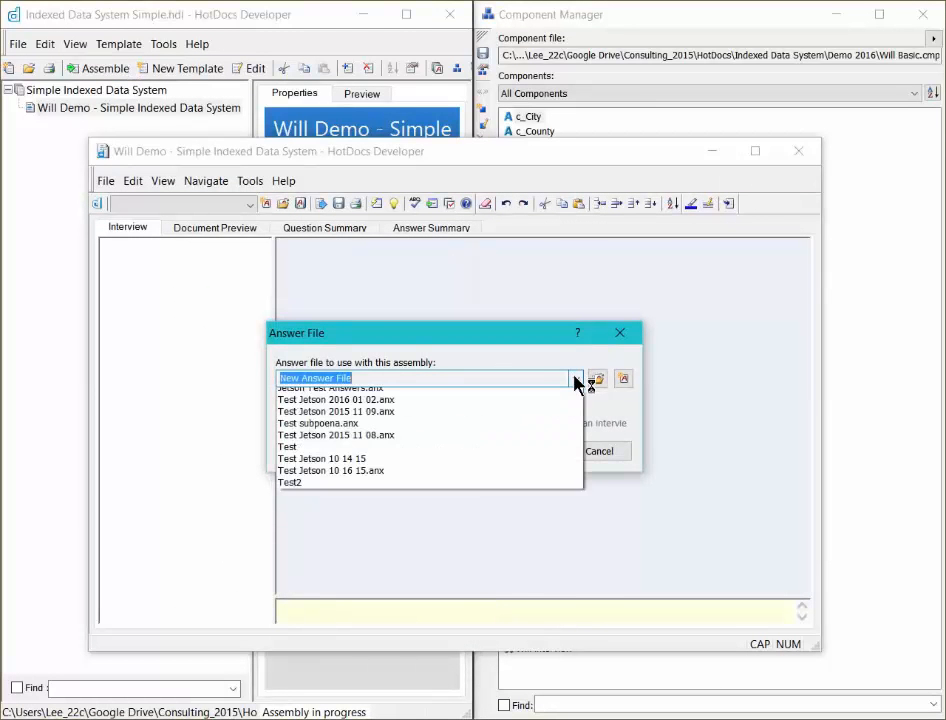
{"action": "left_click", "coordinate": [397, 392]}
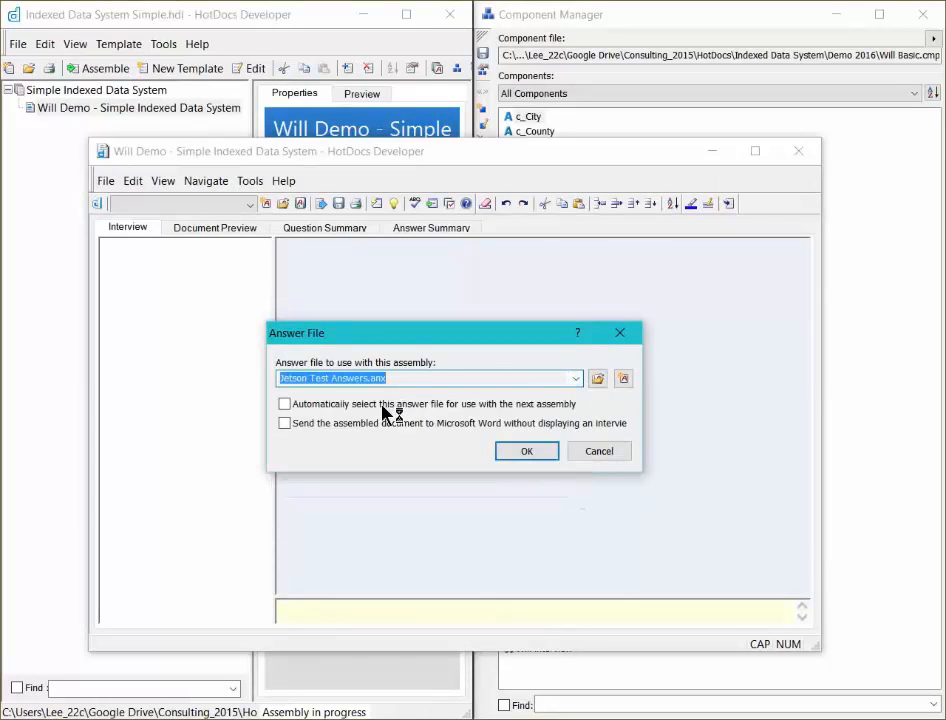
{"action": "left_click", "coordinate": [526, 451]}
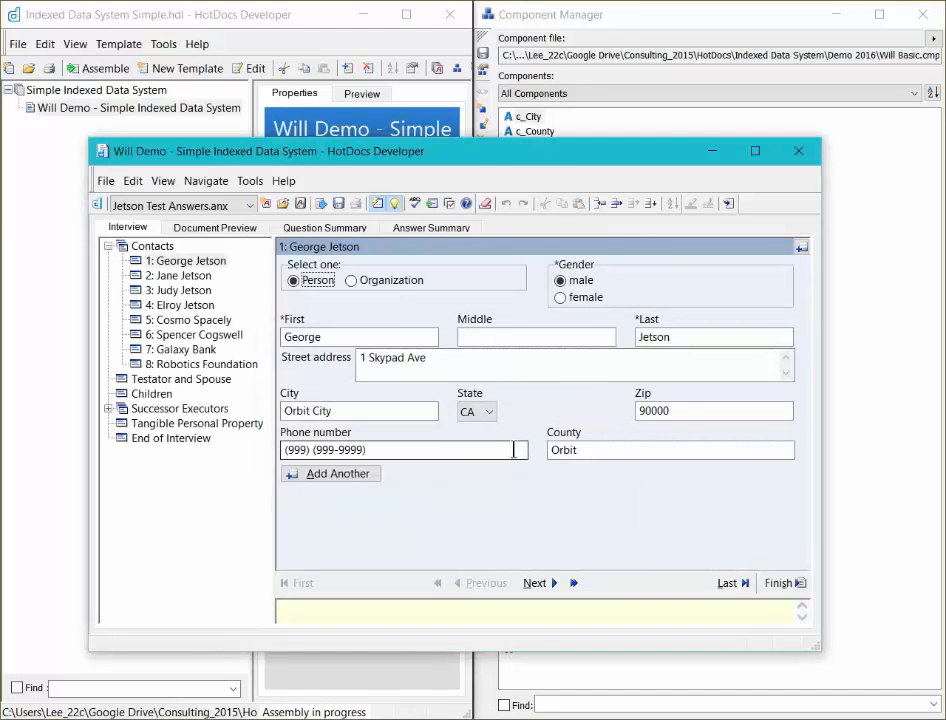
{"action": "key", "text": "super+Left"}
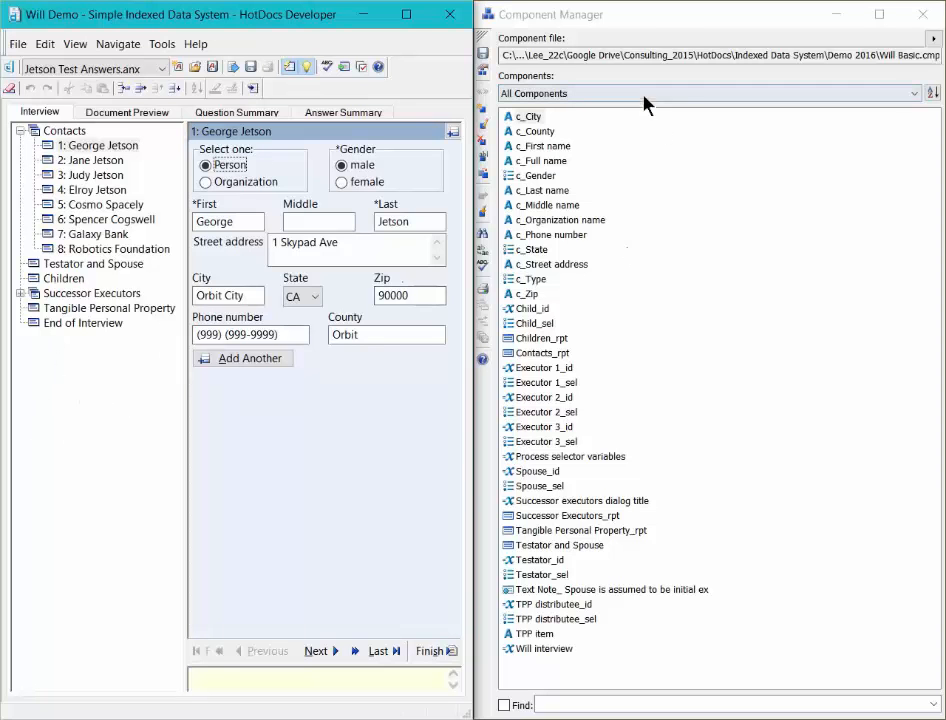
- Open the Contacts_rpt dialog for editing, tile its editor beside the interview, and select c_Full name in its contents
{"action": "left_click", "coordinate": [675, 18]}
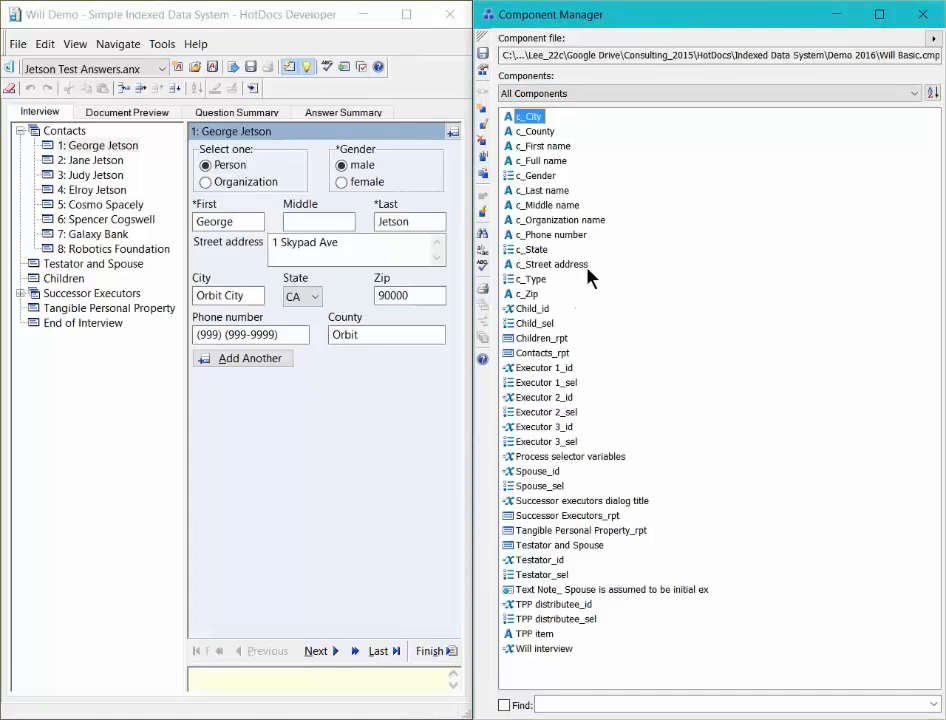
{"action": "double_click", "coordinate": [538, 356]}
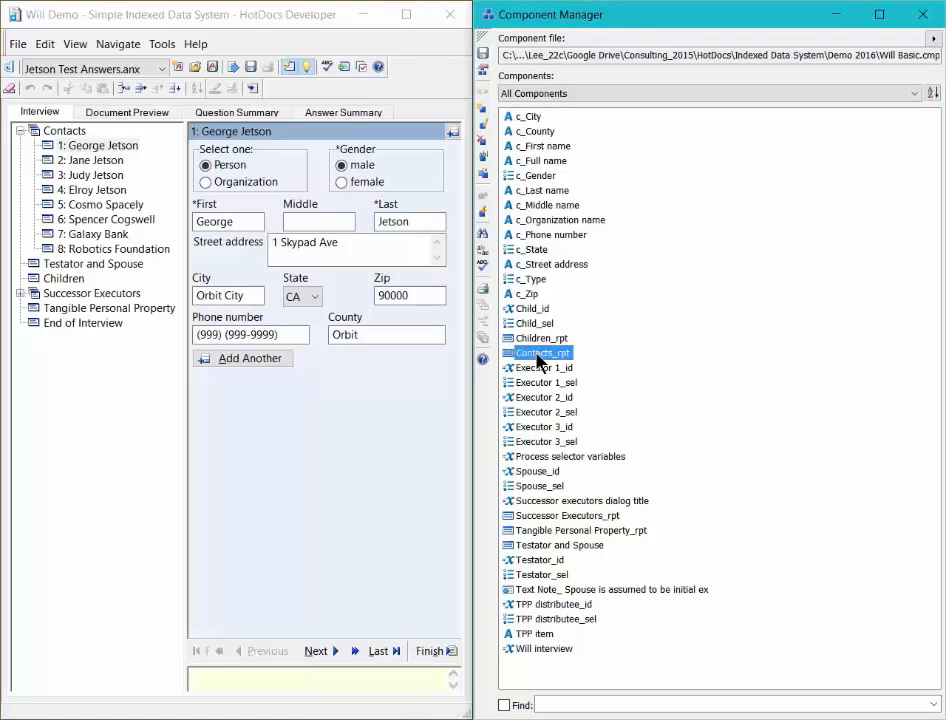
{"action": "key", "text": "super+Right"}
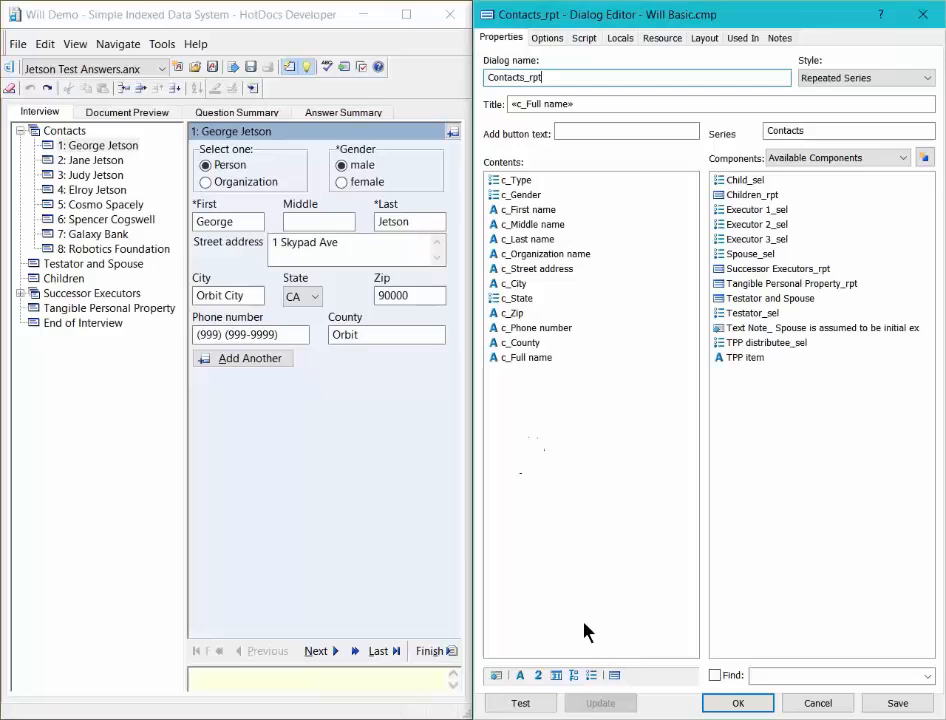
{"action": "left_click", "coordinate": [530, 359]}
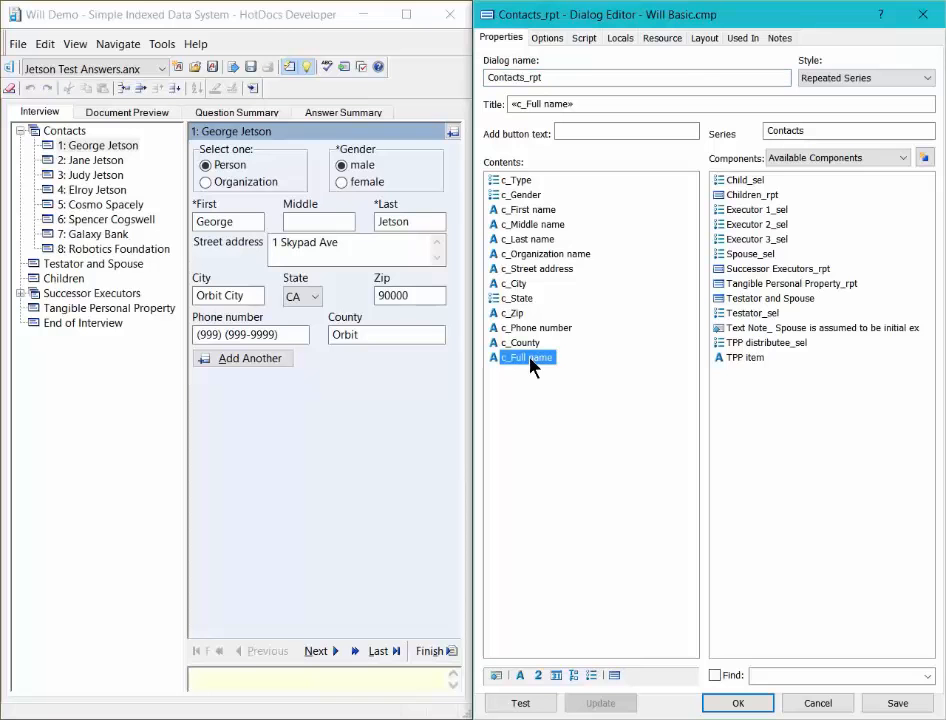
- Examine the Contacts_rpt script's show/hide rules for person and organization, highlighting the line that sets c_Full name to c_Organization name
{"action": "left_click", "coordinate": [579, 41]}
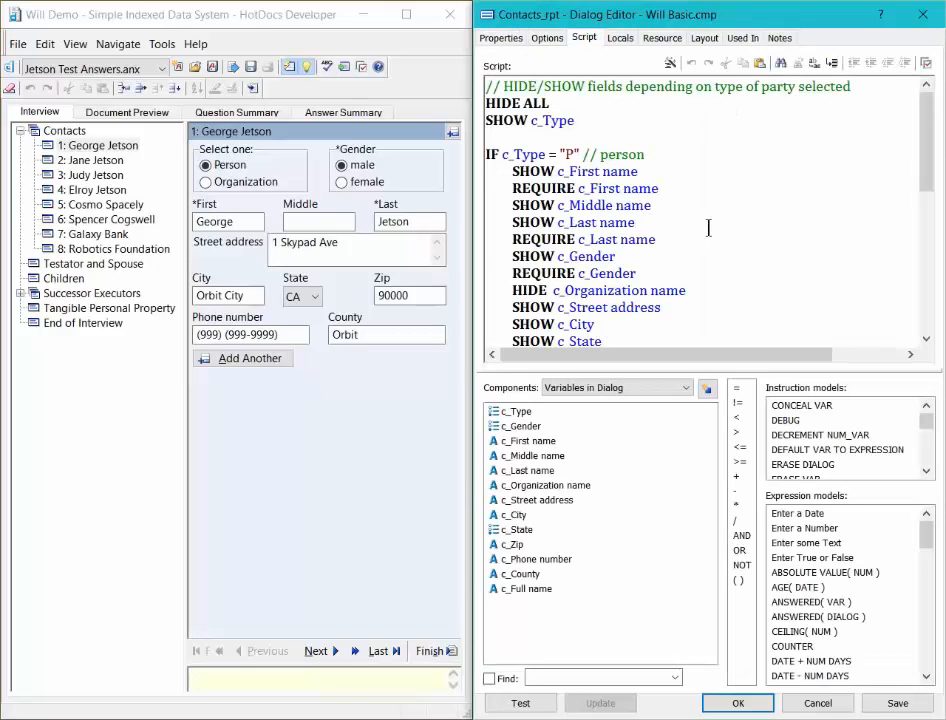
{"action": "scroll", "coordinate": [708, 228], "scroll_direction": "down", "scroll_amount": 2}
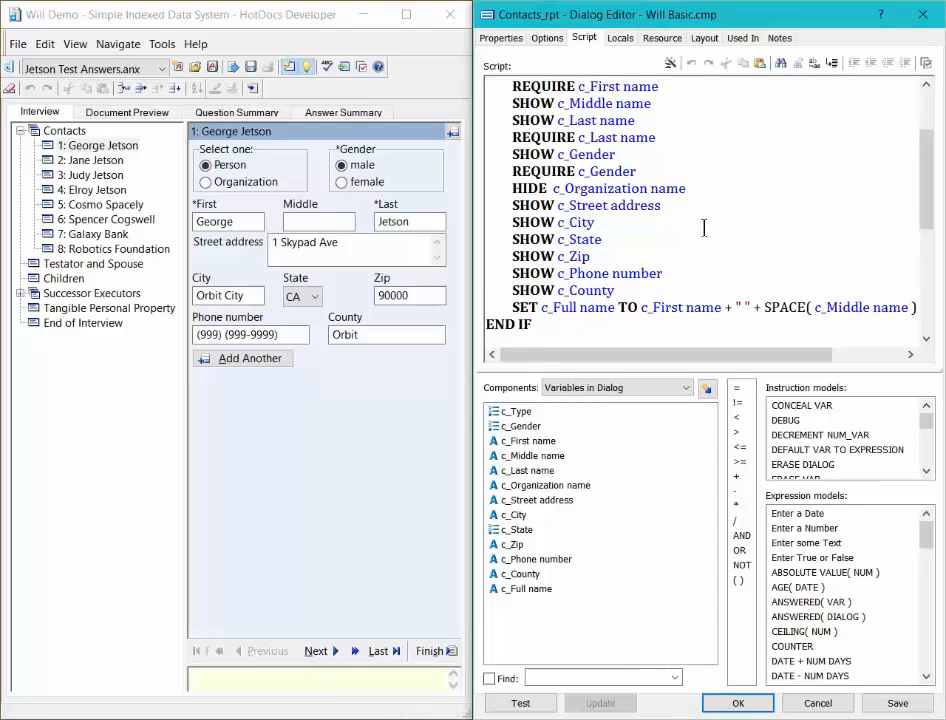
{"action": "scroll", "coordinate": [704, 228], "scroll_direction": "down", "scroll_amount": 2}
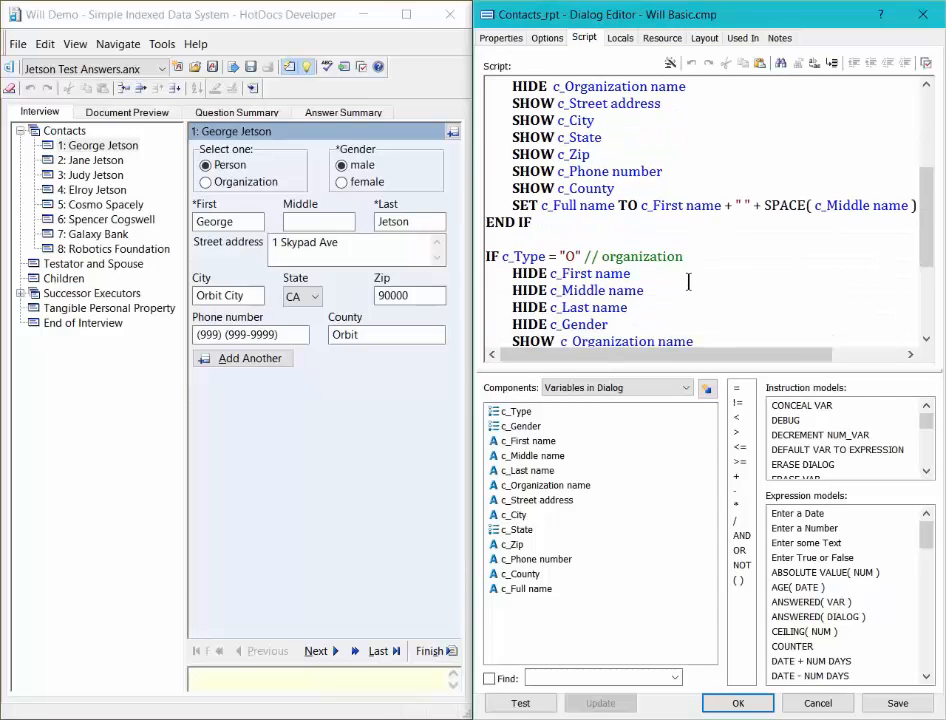
{"action": "scroll", "coordinate": [690, 300], "scroll_direction": "down", "scroll_amount": 1}
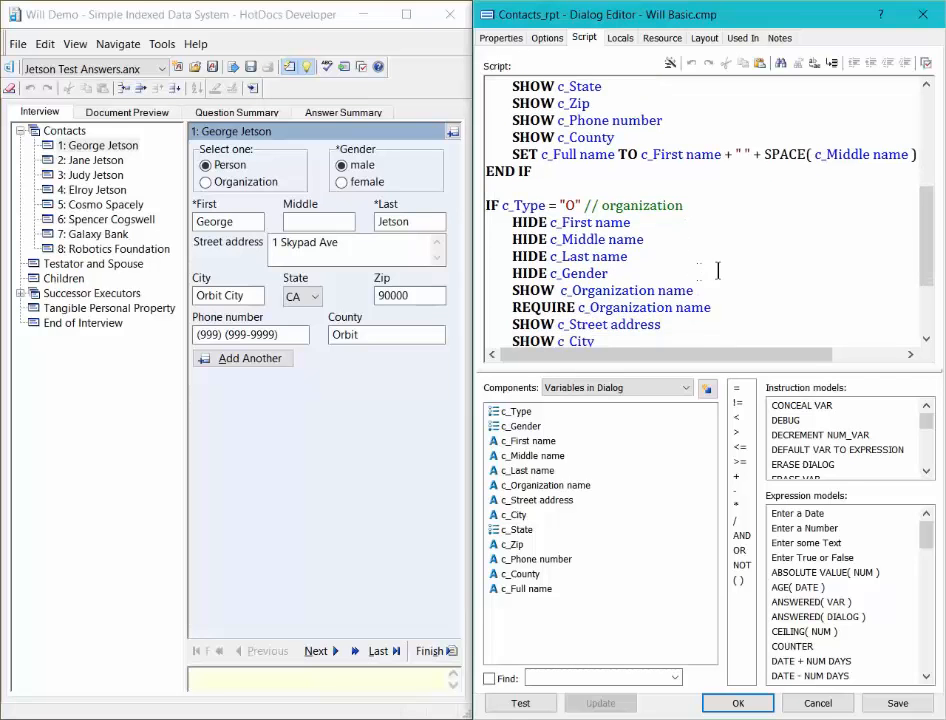
{"action": "scroll", "coordinate": [712, 258], "scroll_direction": "down", "scroll_amount": 1}
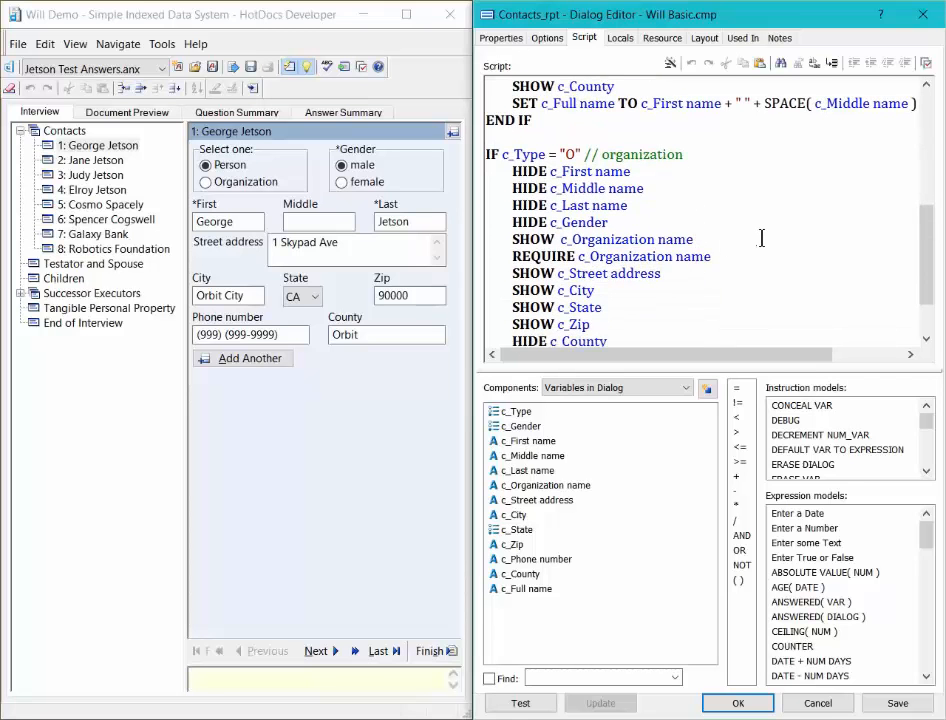
{"action": "scroll", "coordinate": [752, 235], "scroll_direction": "down", "scroll_amount": 2}
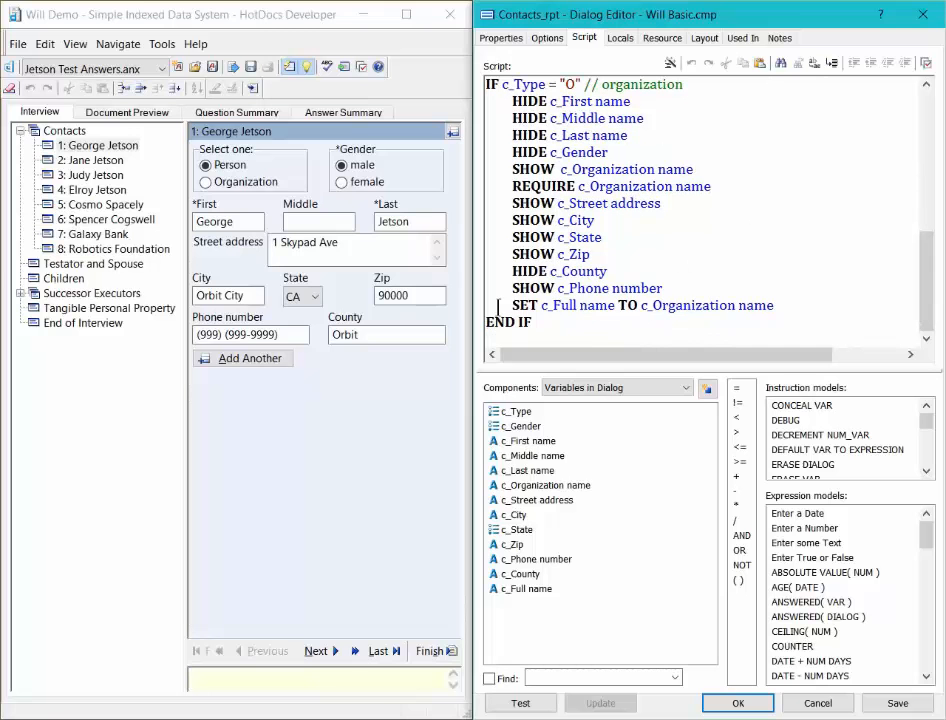
{"action": "left_click_drag", "start_coordinate": [512, 306], "coordinate": [786, 300]}
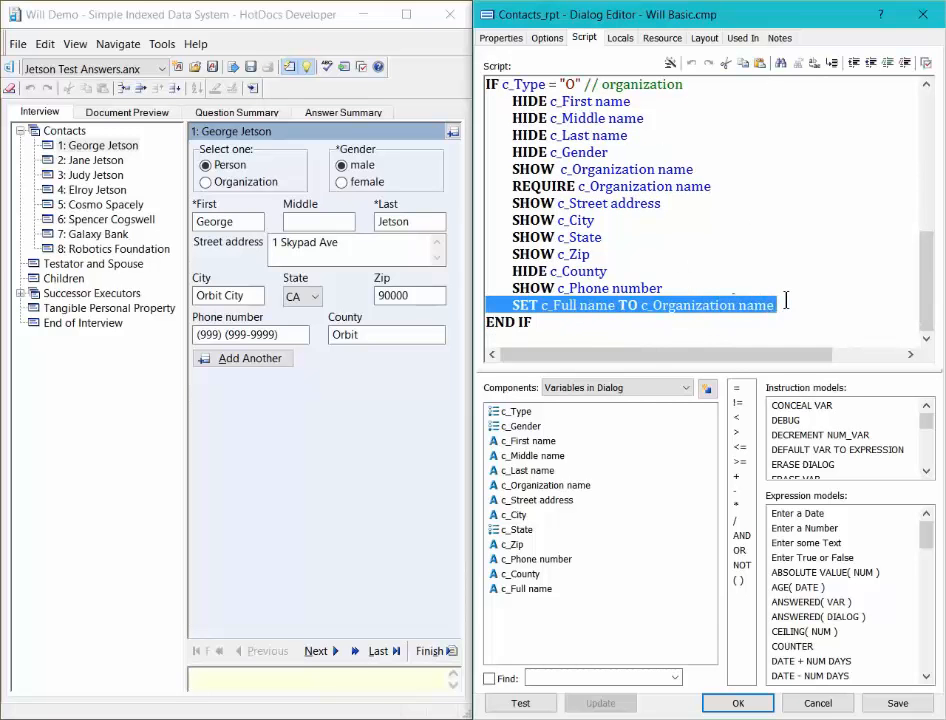
- Examine the person block's SET c_Full name line in the script, following the expression to its end at c_Last name
{"action": "scroll", "coordinate": [785, 251], "scroll_direction": "up", "scroll_amount": 3}
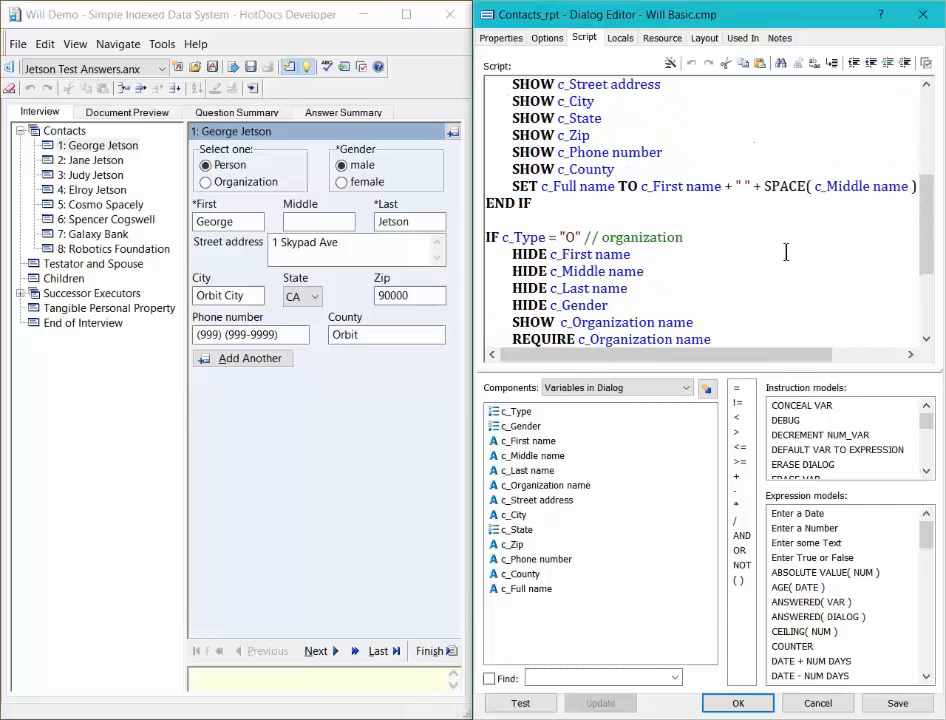
{"action": "left_click_drag", "start_coordinate": [487, 187], "coordinate": [806, 180]}
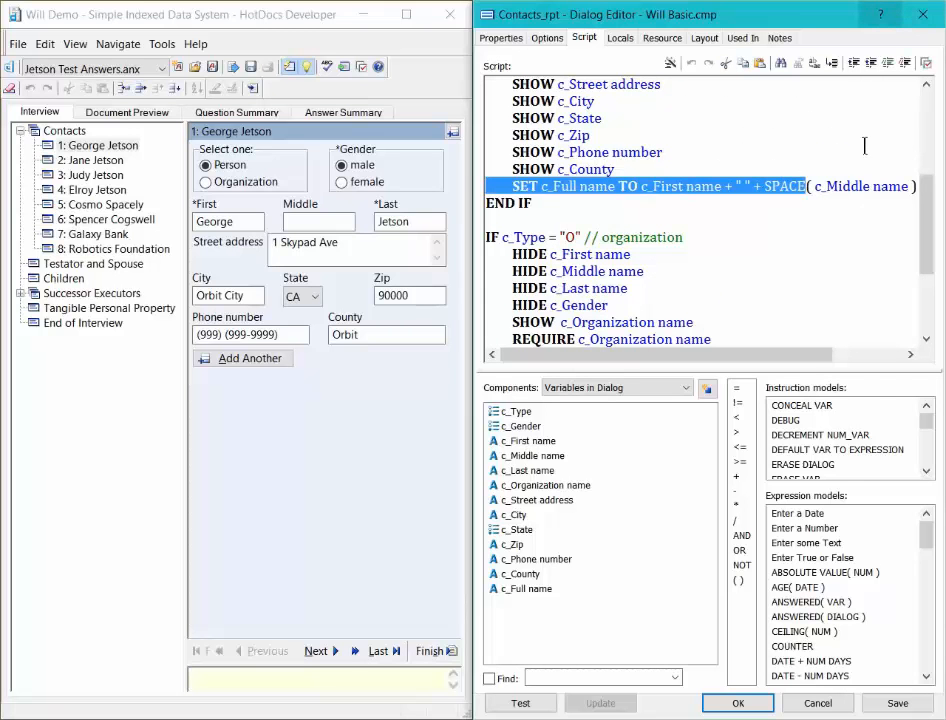
{"action": "key", "text": "Right"}
{"action": "key", "text": "Right"}
{"action": "key", "text": "Right"}
{"action": "key", "text": "Right"}
{"action": "key", "text": "Right"}
{"action": "key", "text": "Right"}
{"action": "key", "text": "Right"}
{"action": "key", "text": "Right"}
{"action": "key", "text": "Right"}
{"action": "key", "text": "Right"}
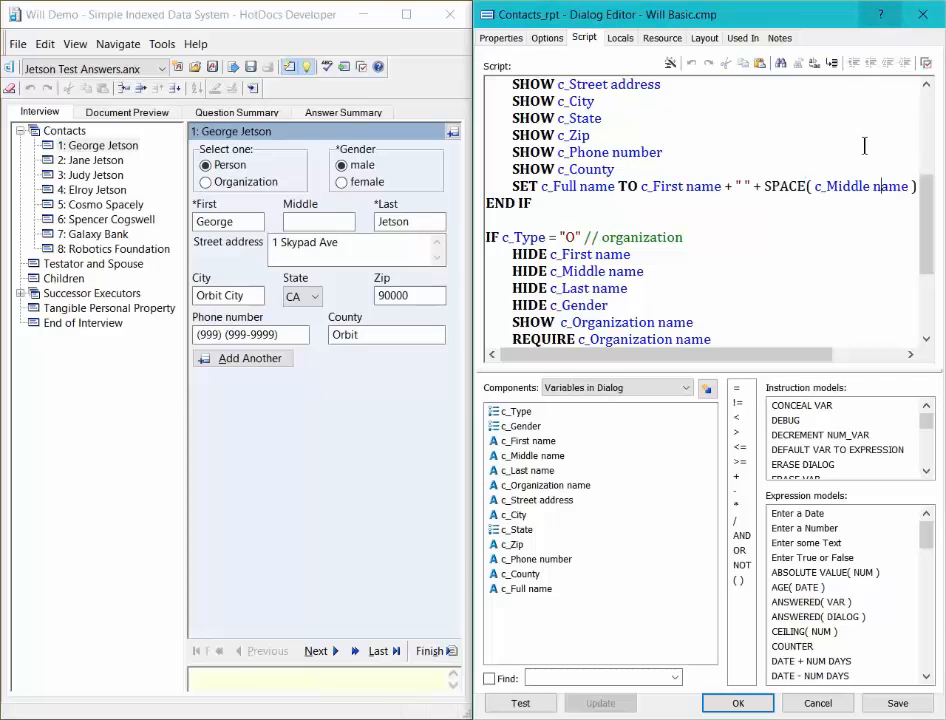
{"action": "key", "text": "End"}
{"action": "type", "text": "+ c_L"}
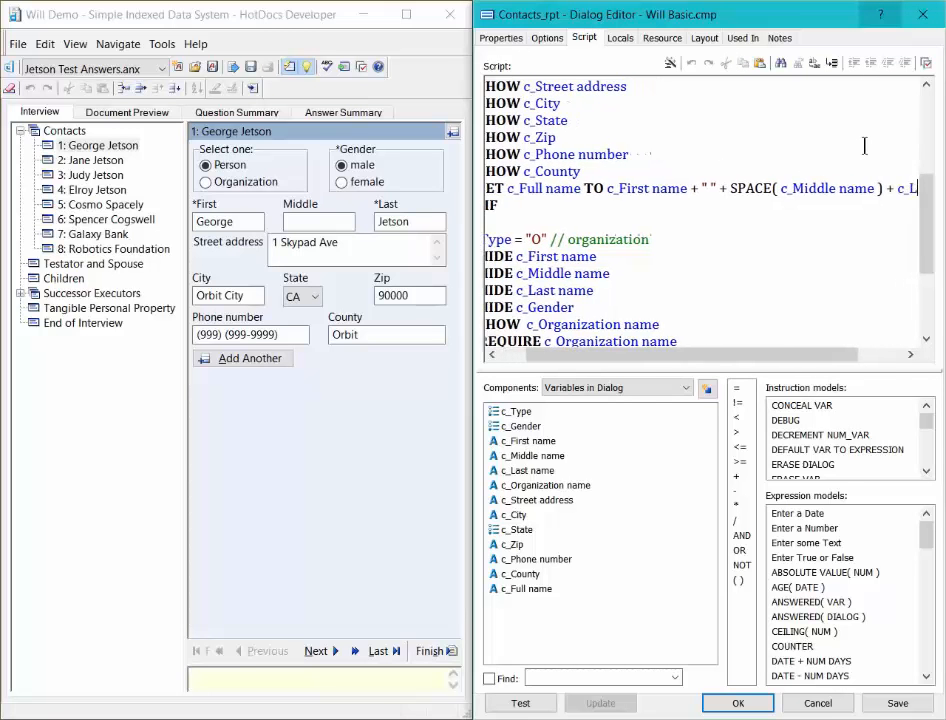
{"action": "type", "text": "ast name"}
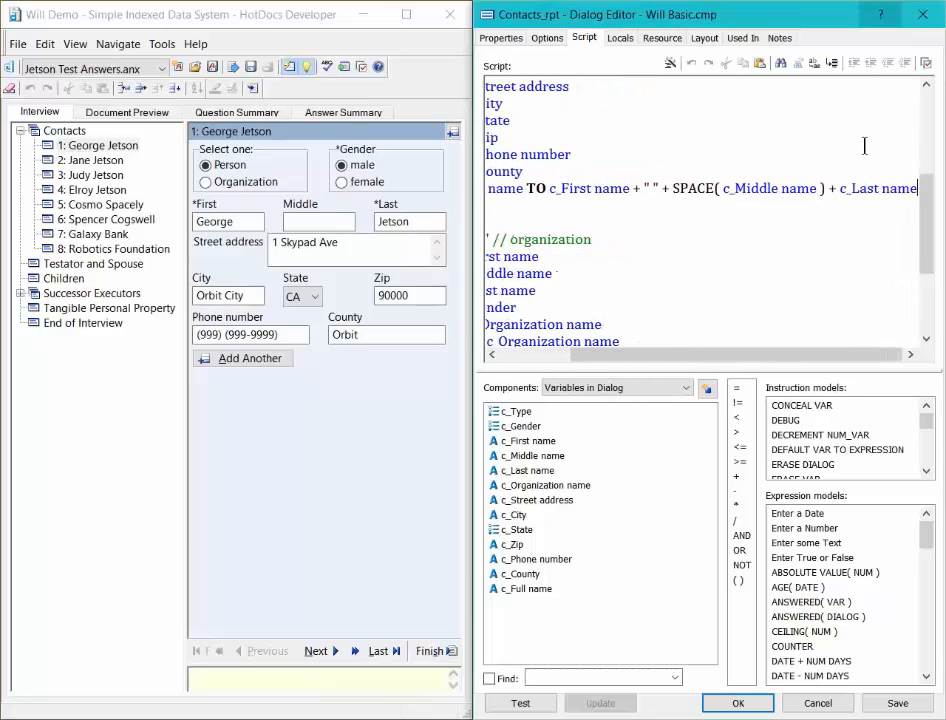
- Close the Contacts_rpt dialog editor and filter the component list to names containing _sel
{"action": "key", "text": "Home"}
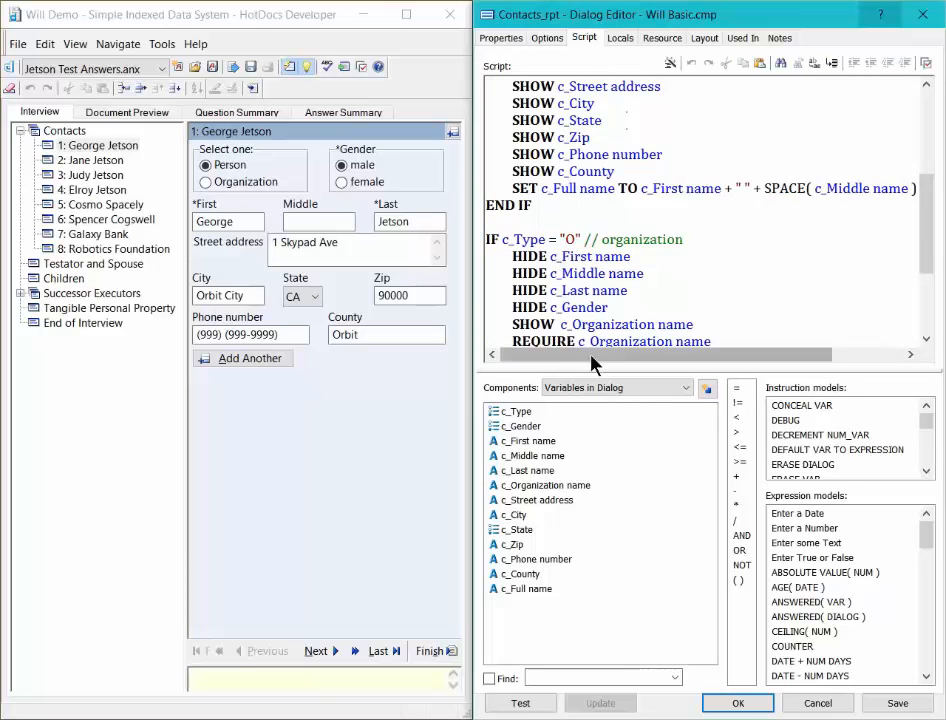
{"action": "left_click", "coordinate": [729, 704]}
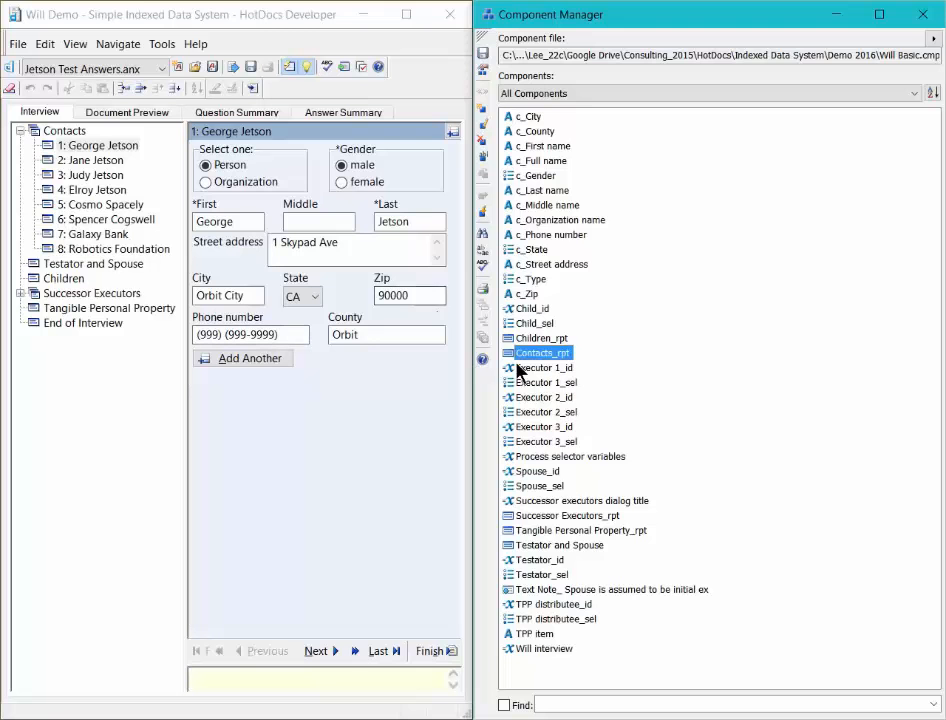
{"action": "left_click", "coordinate": [614, 705]}
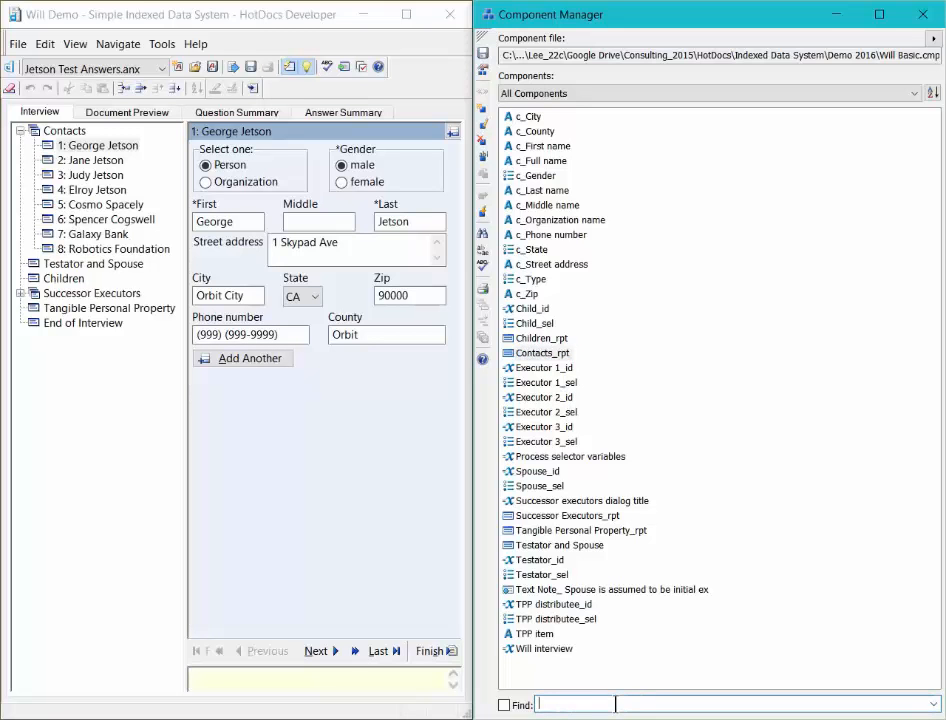
{"action": "type", "text": "_sel"}
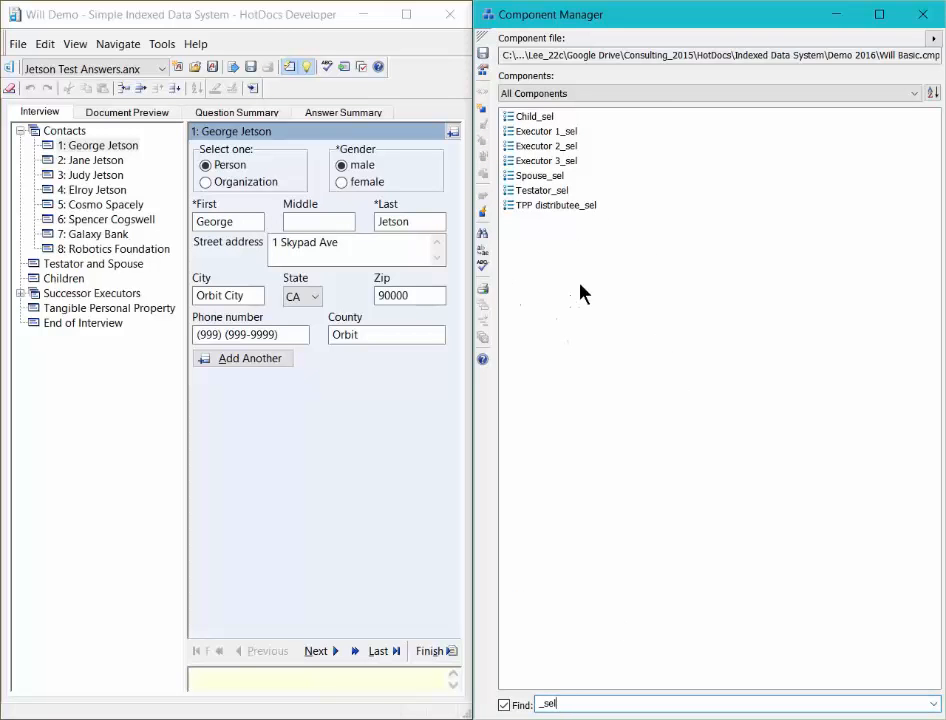
- Open the Child_sel multiple choice variable, examine its selection and style options, and close it without changes
{"action": "double_click", "coordinate": [527, 118]}
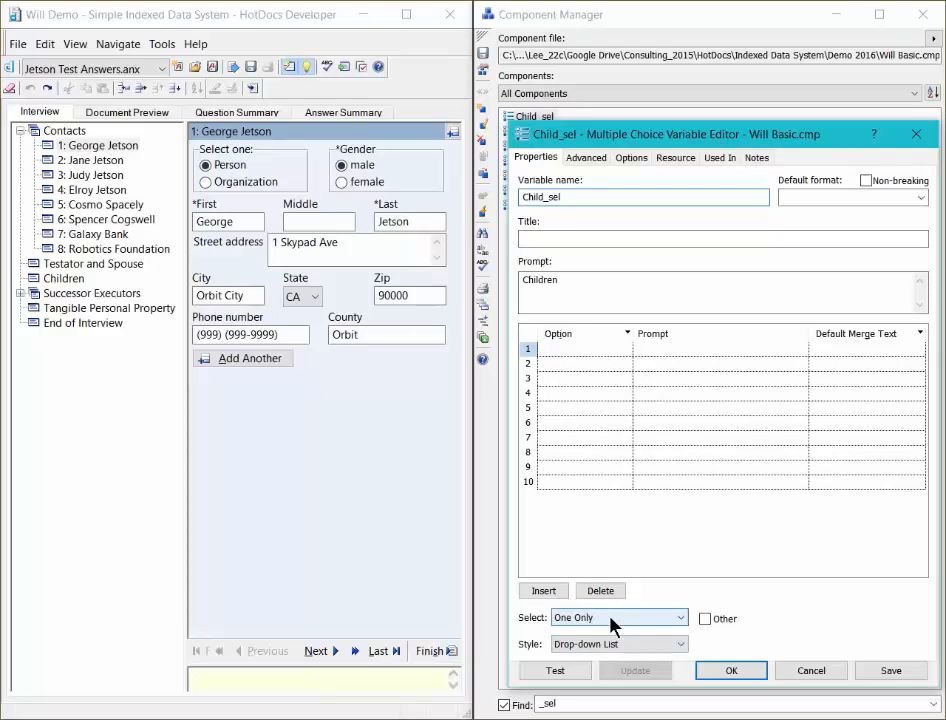
{"action": "left_click", "coordinate": [634, 644]}
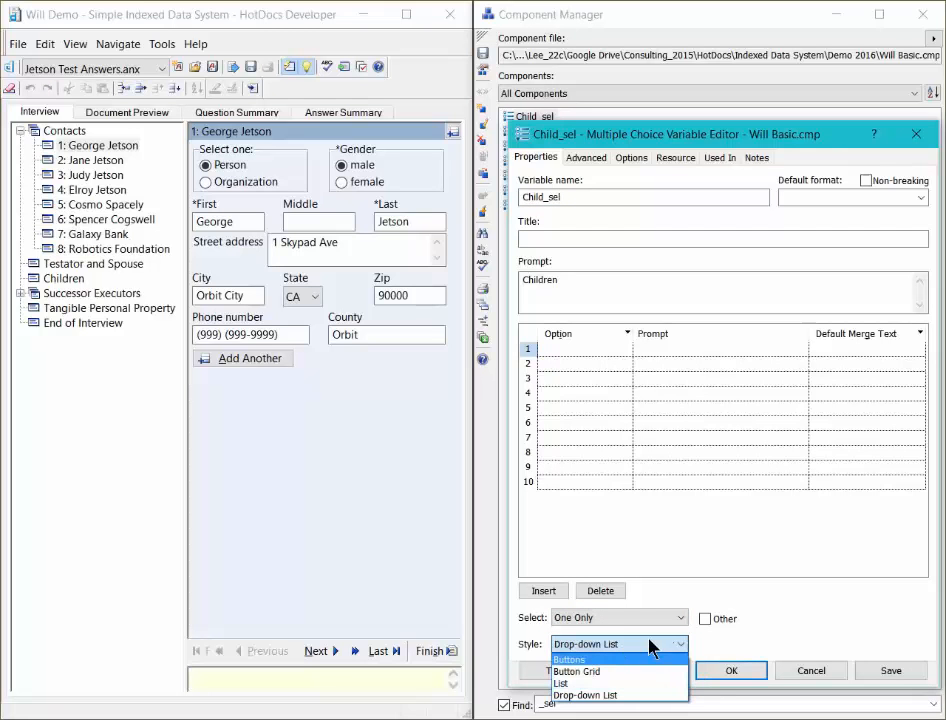
{"action": "left_click", "coordinate": [869, 634]}
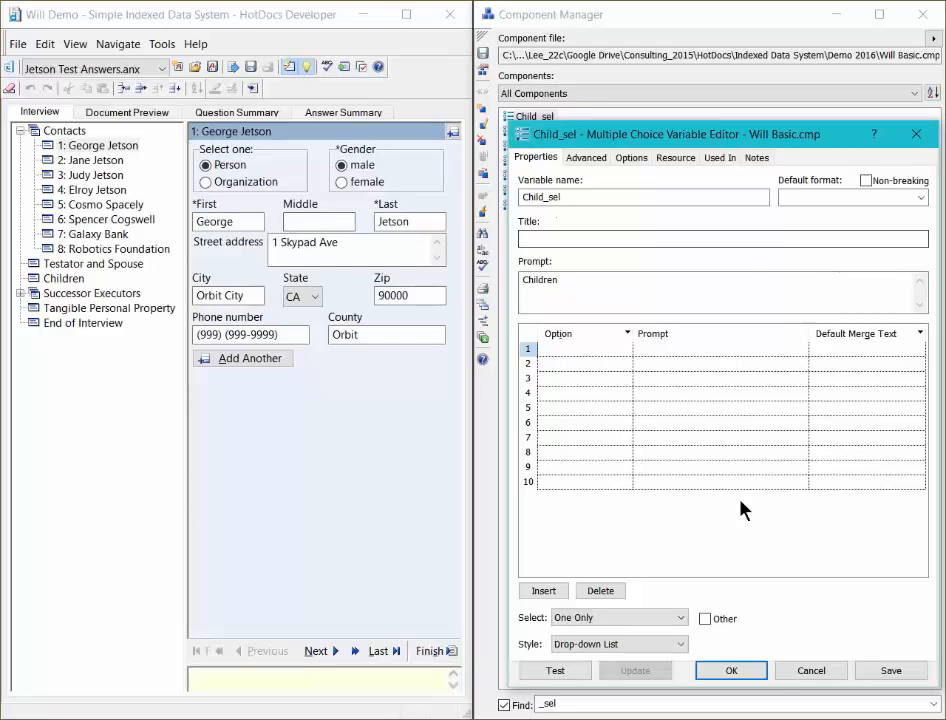
{"action": "left_click", "coordinate": [808, 671]}
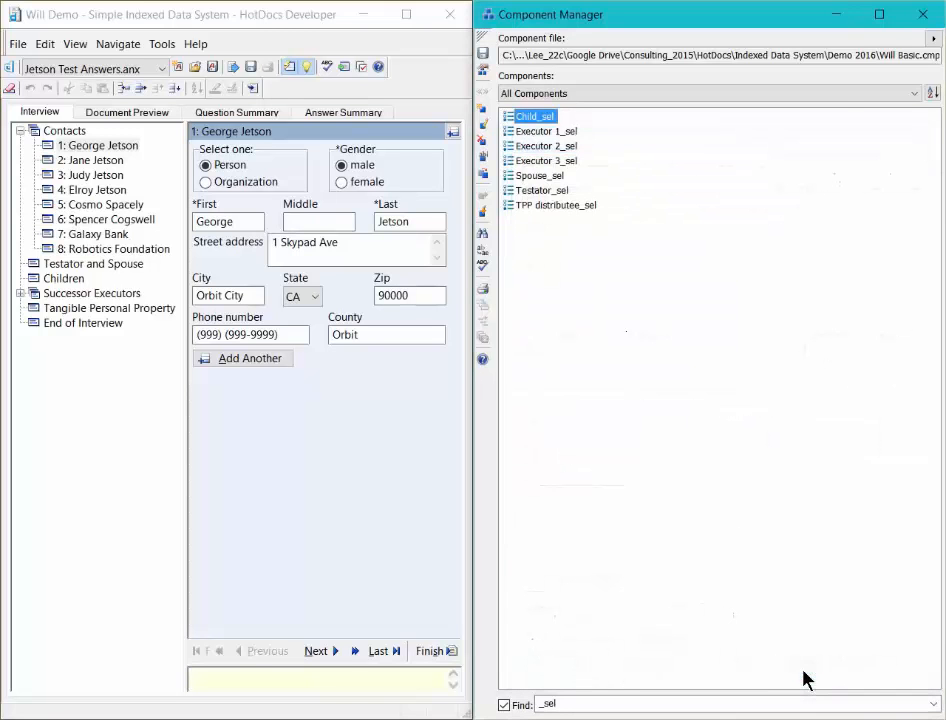
- Filter the component list to names containing _id and examine the Child_id computation script
{"action": "left_click", "coordinate": [589, 704]}
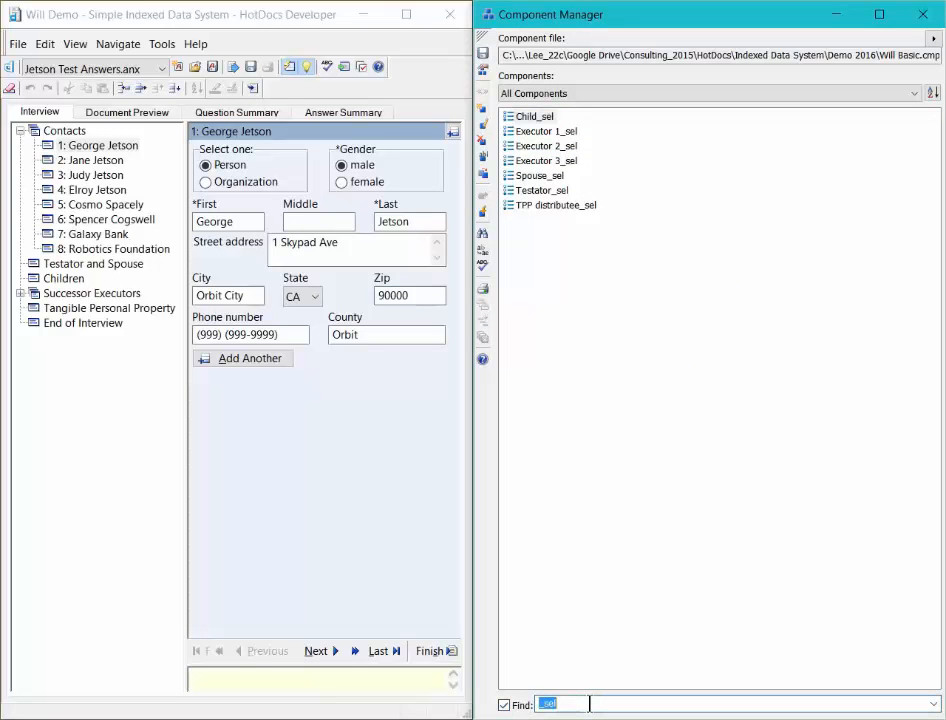
{"action": "type", "text": "_i"}
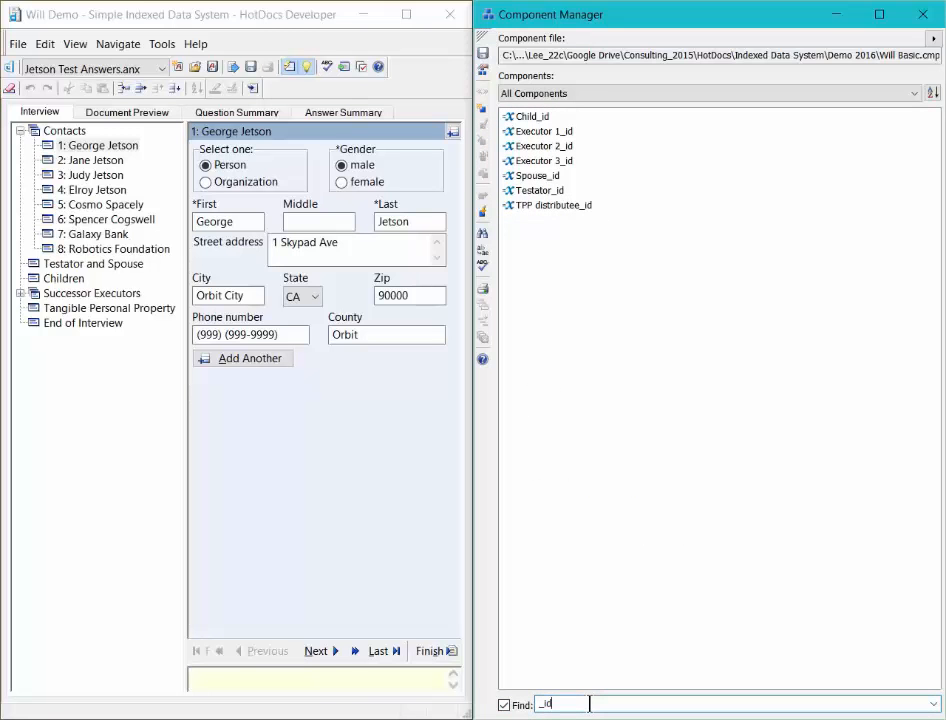
{"action": "type", "text": "d"}
{"action": "double_click", "coordinate": [531, 120]}
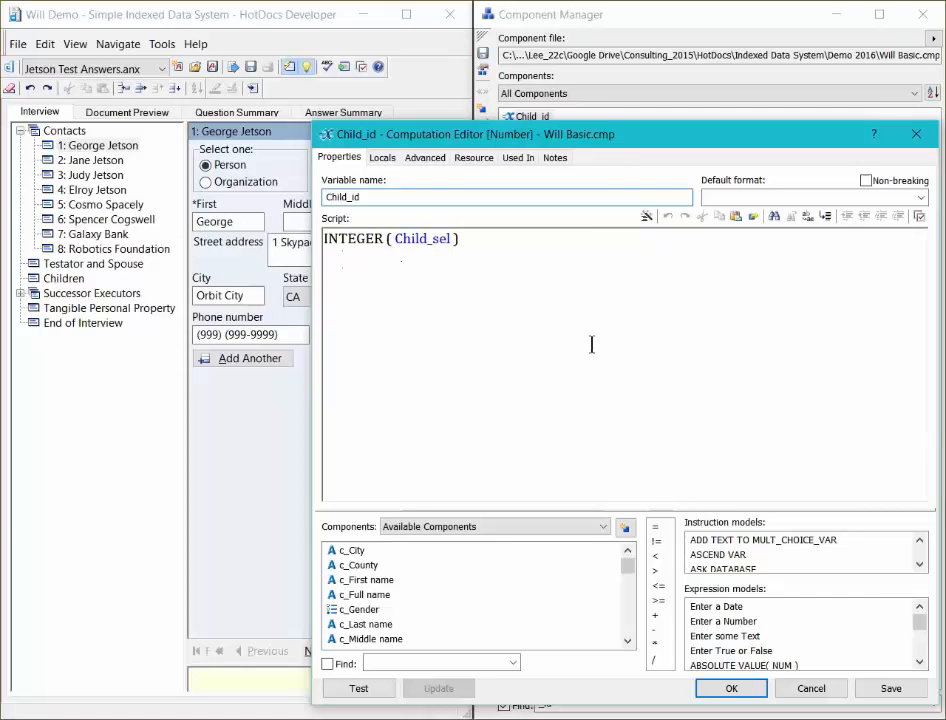
{"action": "left_click", "coordinate": [729, 689]}
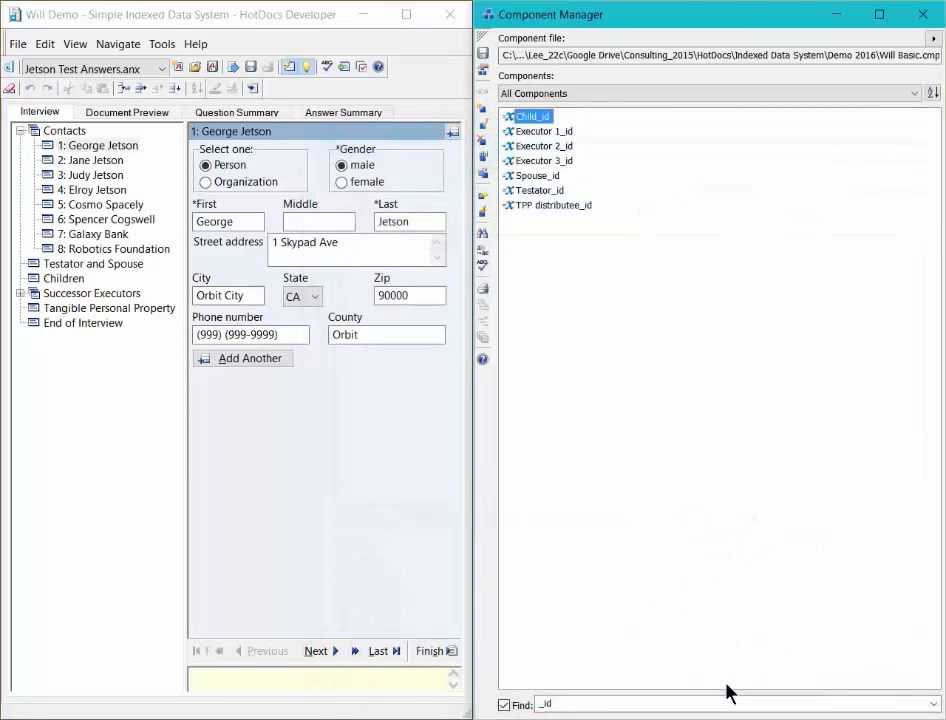
- Clear the component filter, open the Process selector variables computation beside the interview, and examine its script through ASK ALL
{"action": "left_click", "coordinate": [503, 704]}
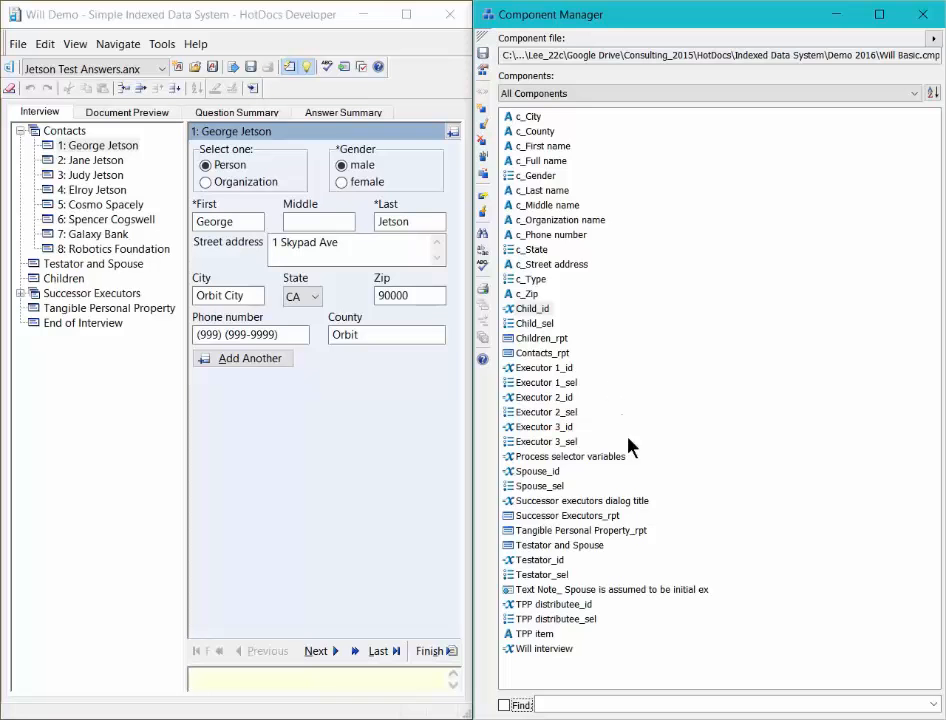
{"action": "double_click", "coordinate": [570, 457]}
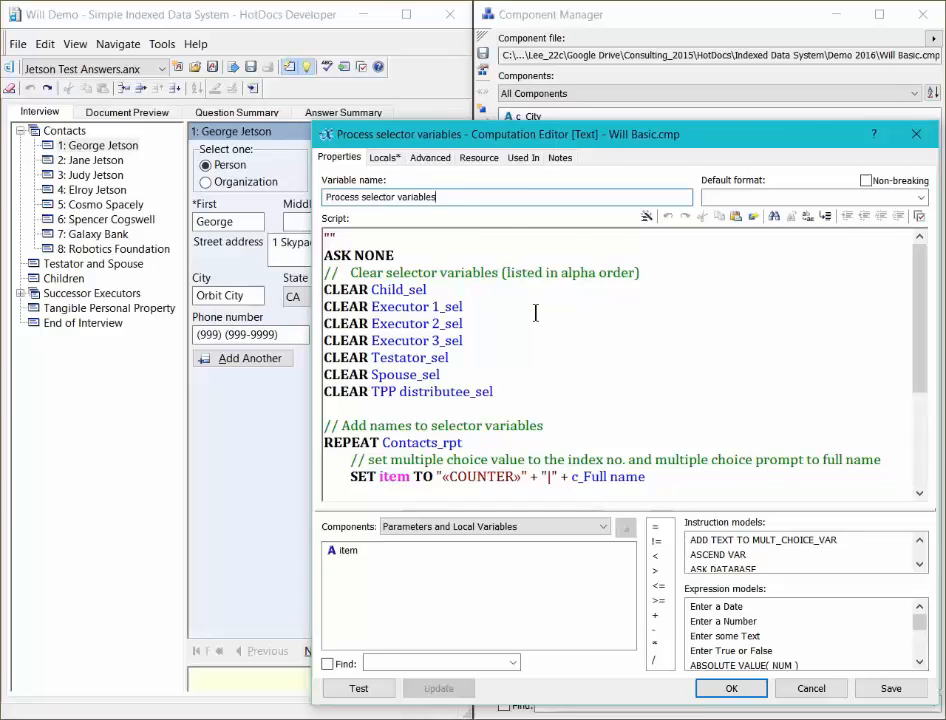
{"action": "key", "text": "super+Right"}
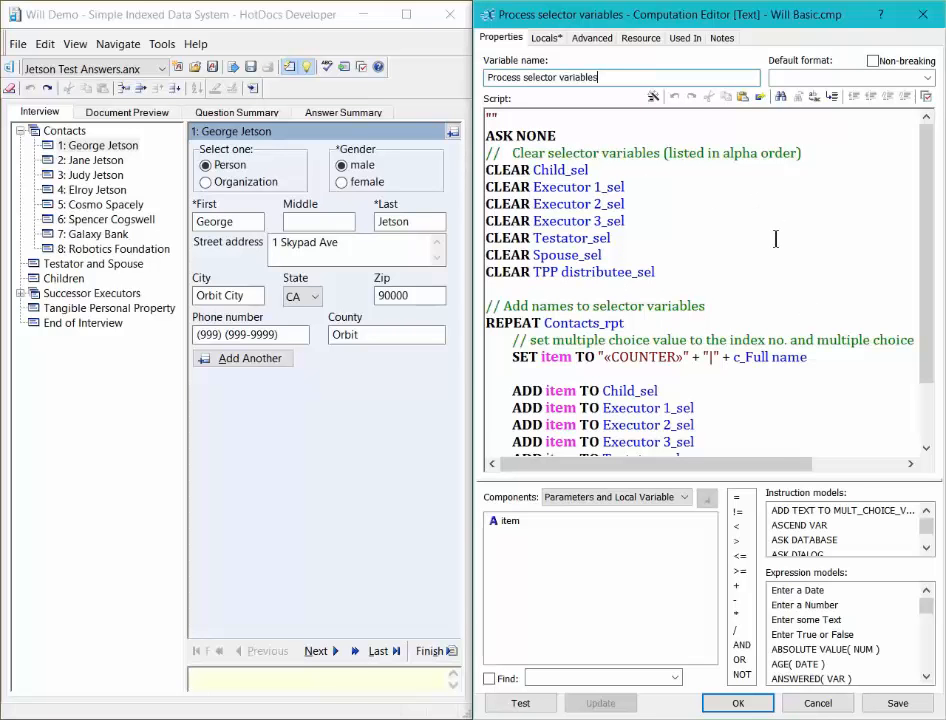
{"action": "scroll", "coordinate": [775, 238], "scroll_direction": "down", "scroll_amount": 2}
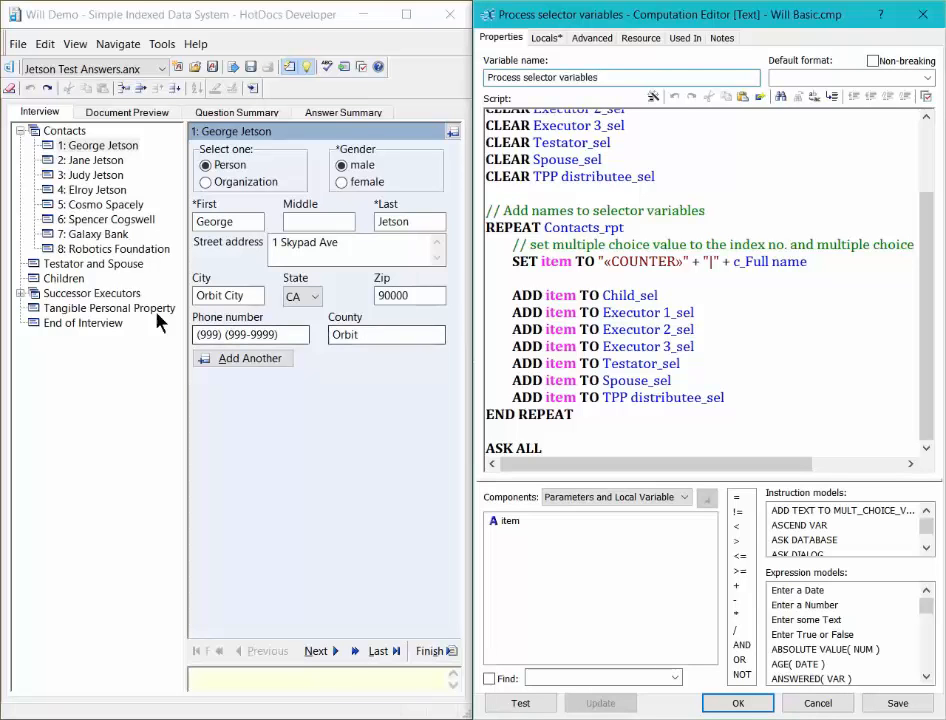
- In the Testator and Spouse dialog, choose contact 1 as the testator and contact 2 as the testator's spouse
{"action": "left_click", "coordinate": [66, 264]}
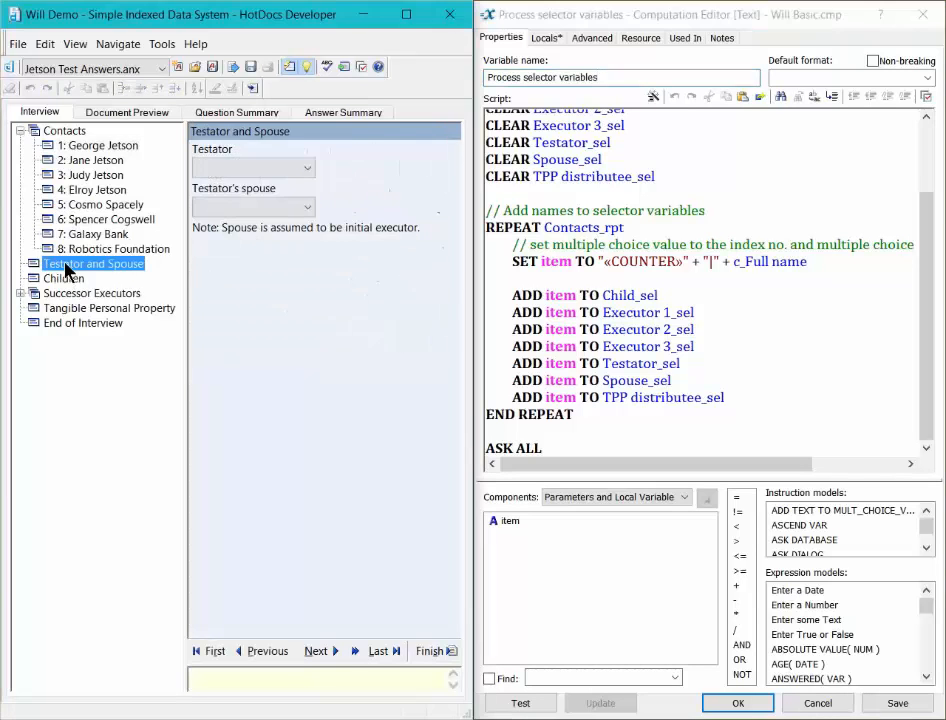
{"action": "left_click", "coordinate": [264, 168]}
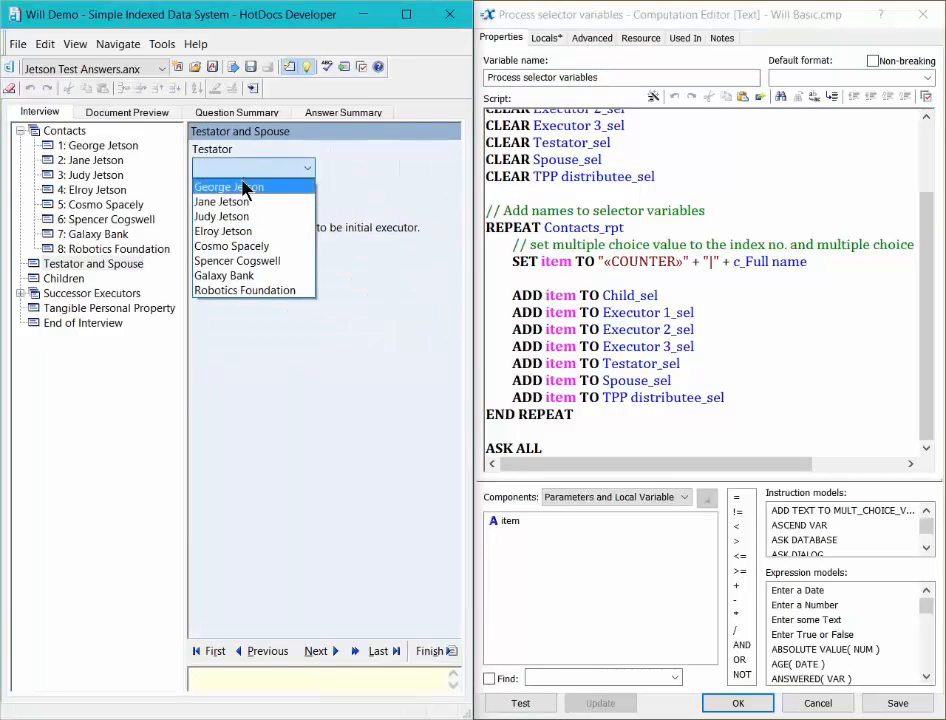
{"action": "left_click", "coordinate": [243, 187]}
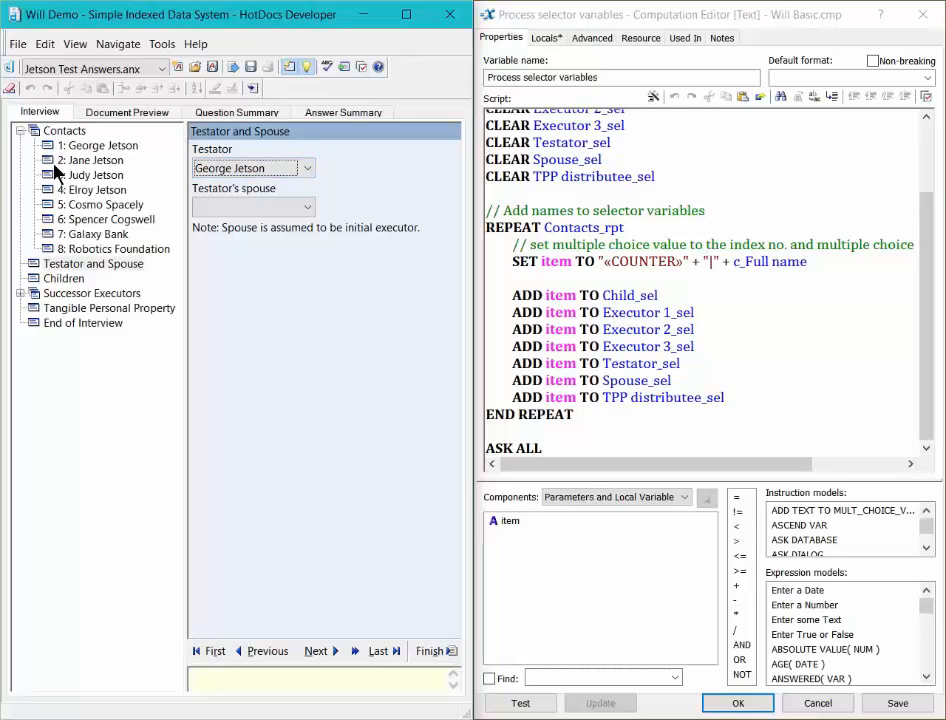
{"action": "left_click", "coordinate": [238, 207]}
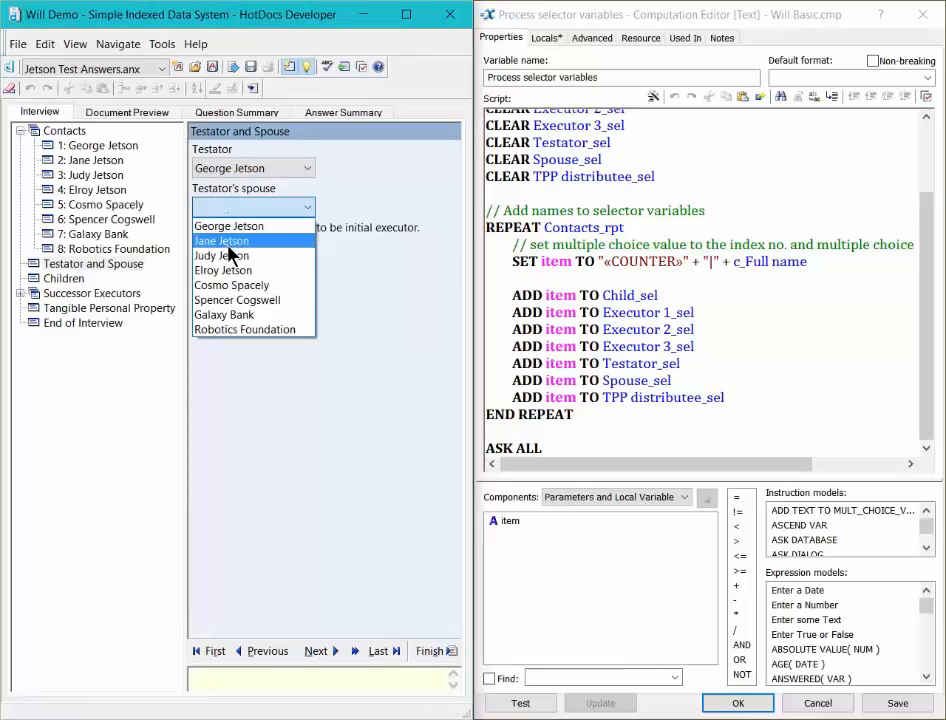
{"action": "left_click", "coordinate": [233, 241]}
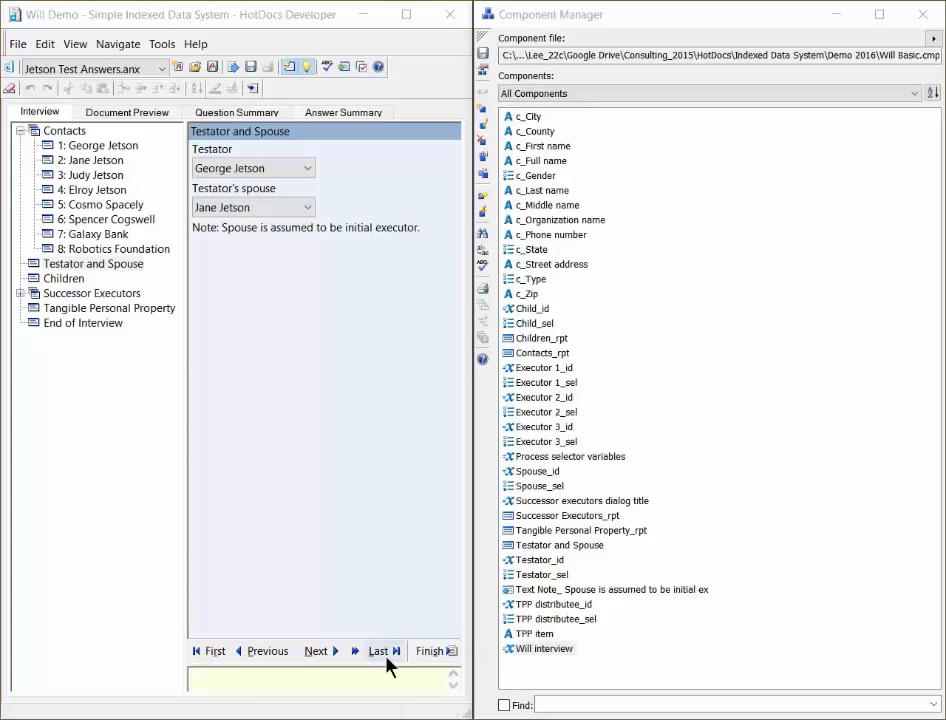
- Examine the Will interview computation's script, cancel its editor, and close the Component Manager
{"action": "double_click", "coordinate": [535, 649]}
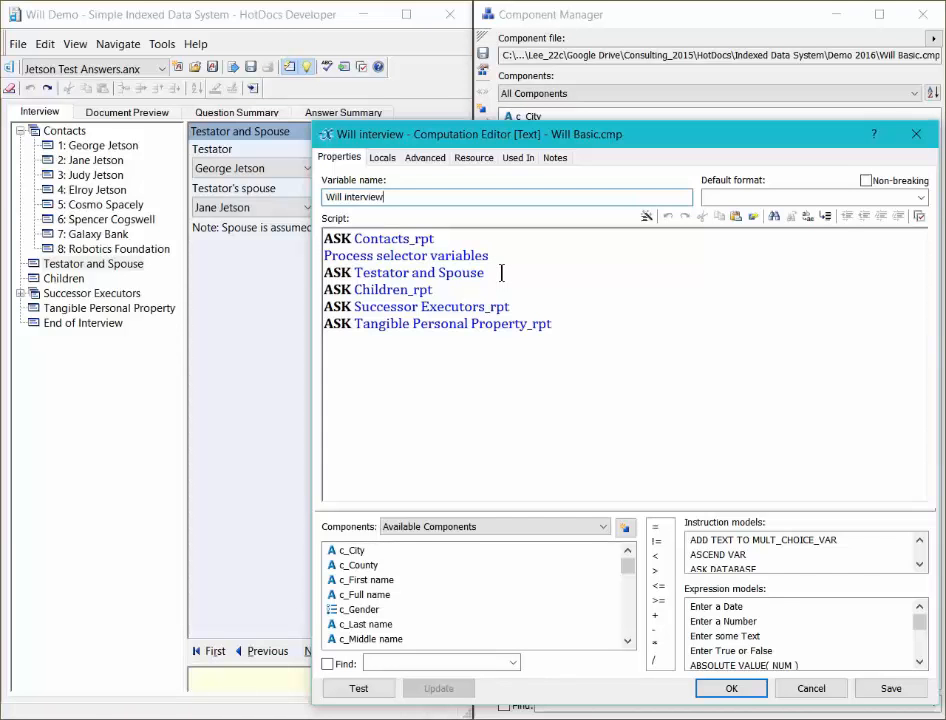
{"action": "left_click", "coordinate": [802, 689]}
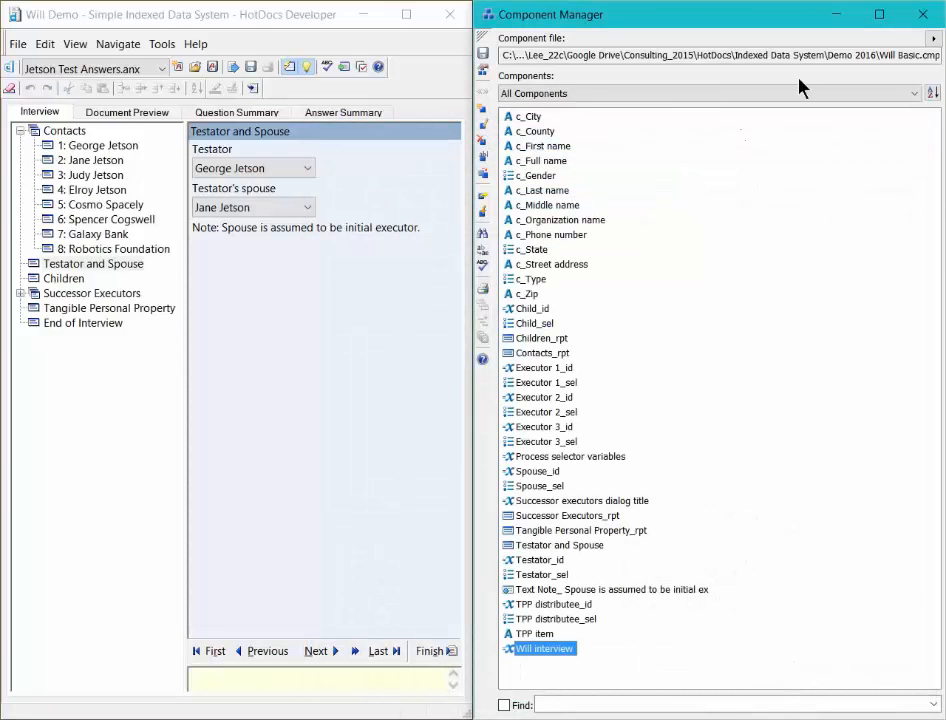
{"action": "left_click", "coordinate": [922, 15]}
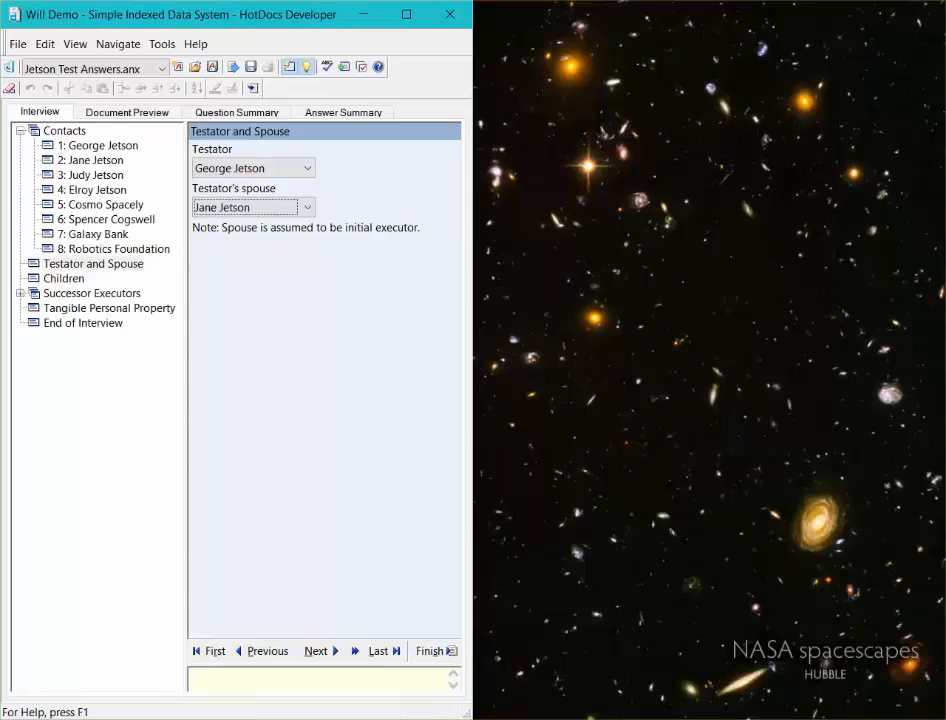
- Switch to Will Basic.docx in Word, highlight the will's opening line with its Testator_id fields, and tile the document beside the interview
{"action": "key", "text": "alt+Tab"}
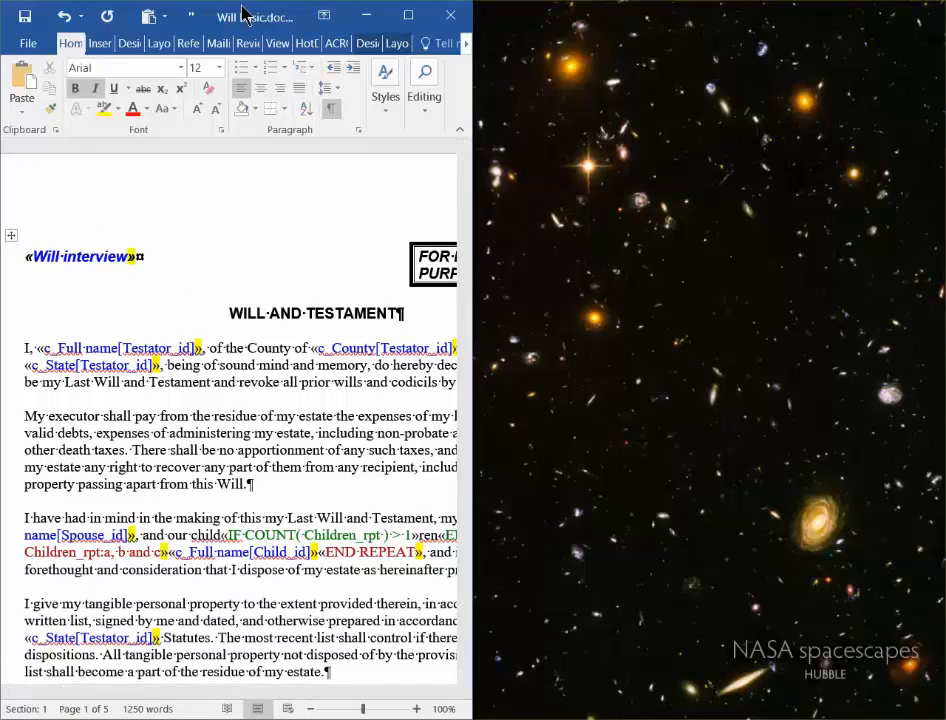
{"action": "left_click_drag", "start_coordinate": [243, 13], "coordinate": [597, 4]}
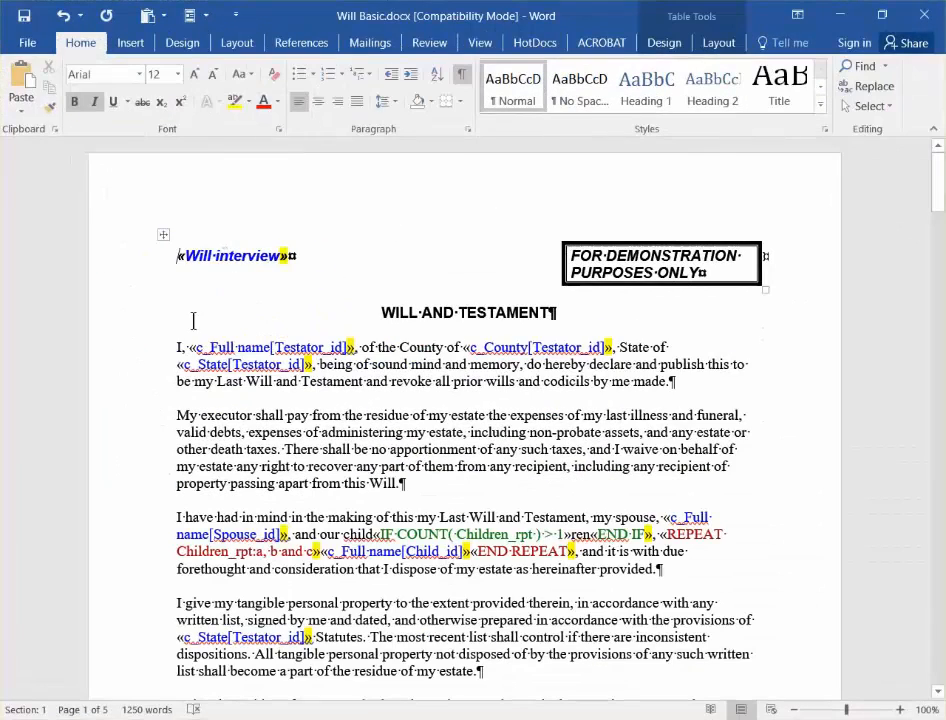
{"action": "left_click", "coordinate": [127, 356]}
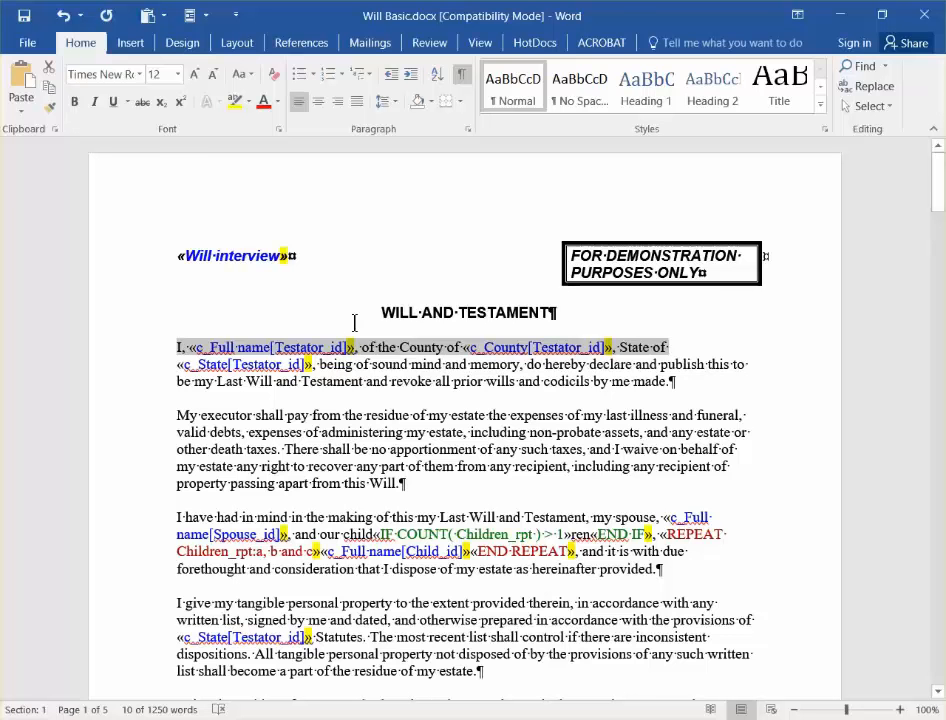
{"action": "key", "text": "super+Right"}
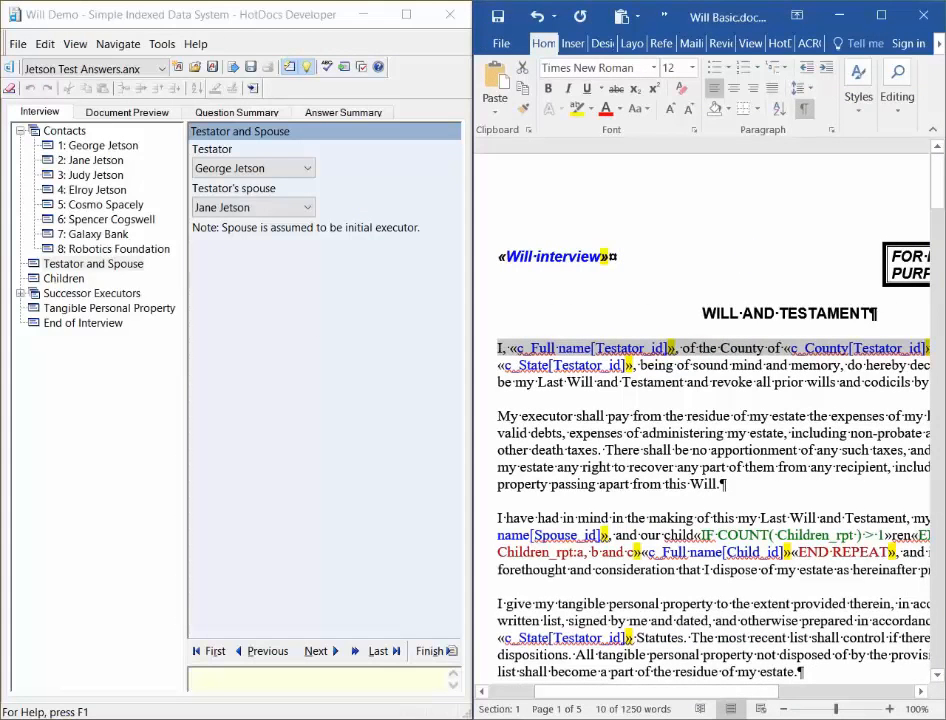
- Switch to the HotDocs library window, open the Will Demo template's Component Manager, and tile it beside the Word document
{"action": "left_click", "coordinate": [323, 712]}
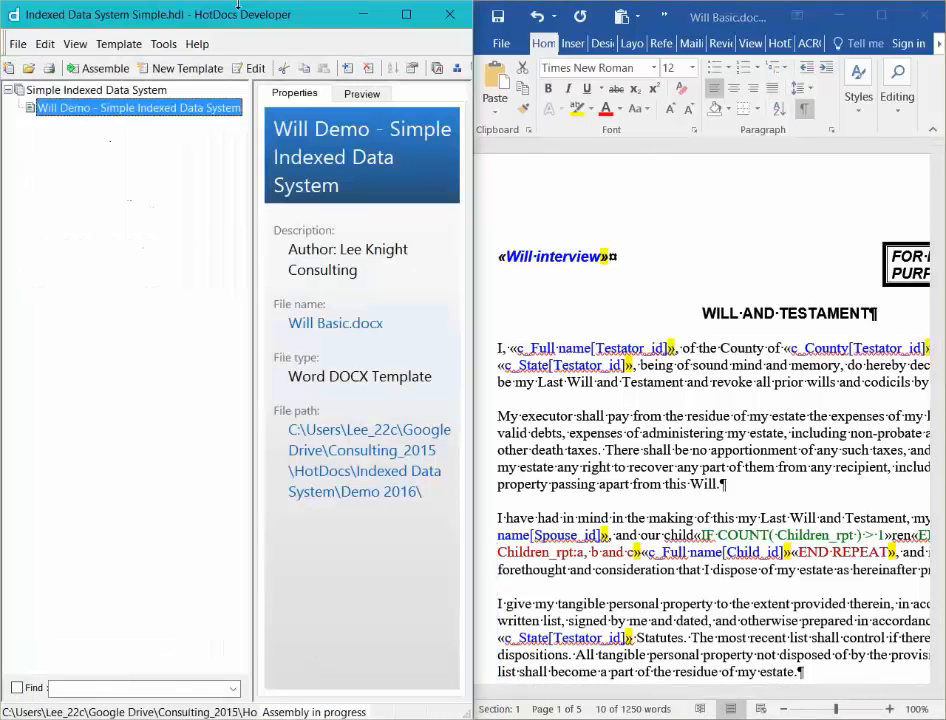
{"action": "left_click", "coordinate": [456, 68]}
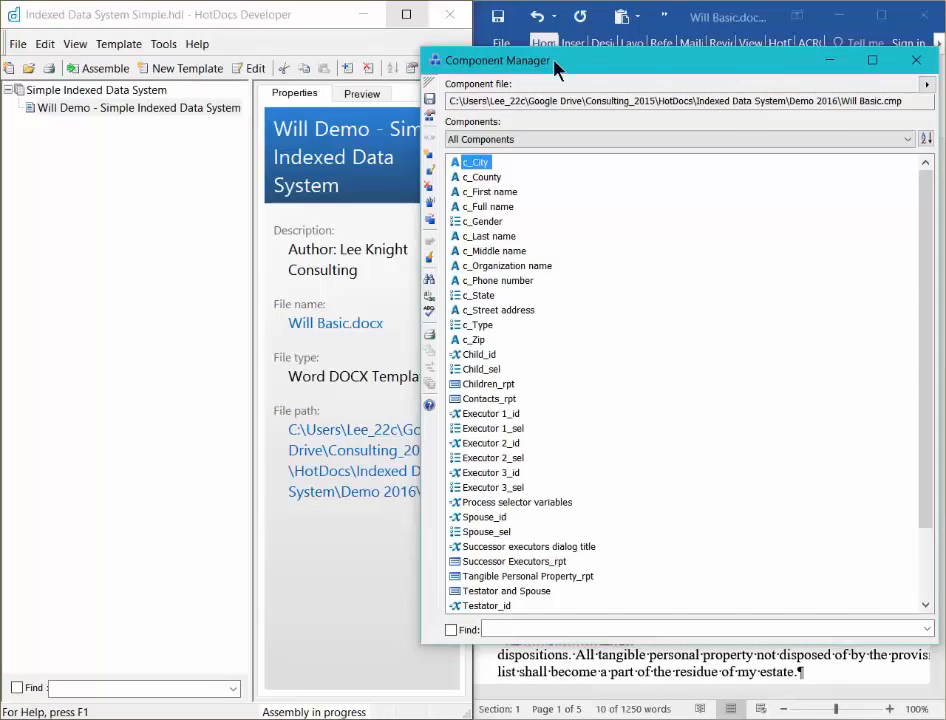
{"action": "key", "text": "super+Left"}
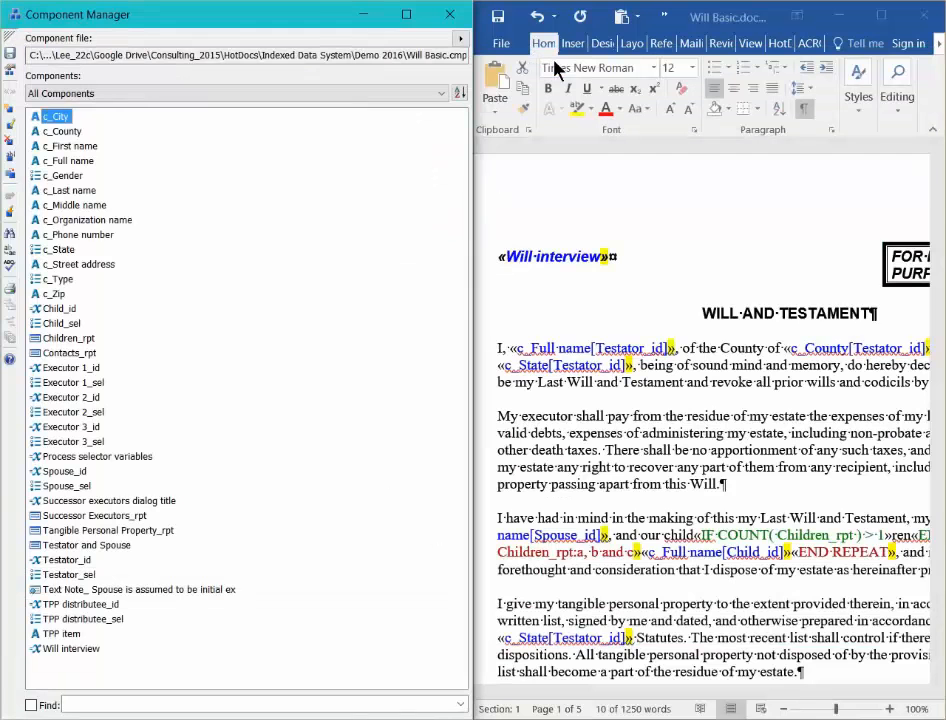
- Insert the c_Full name variable in a new blank paragraph below the will's opening paragraph
{"action": "left_click", "coordinate": [539, 393]}
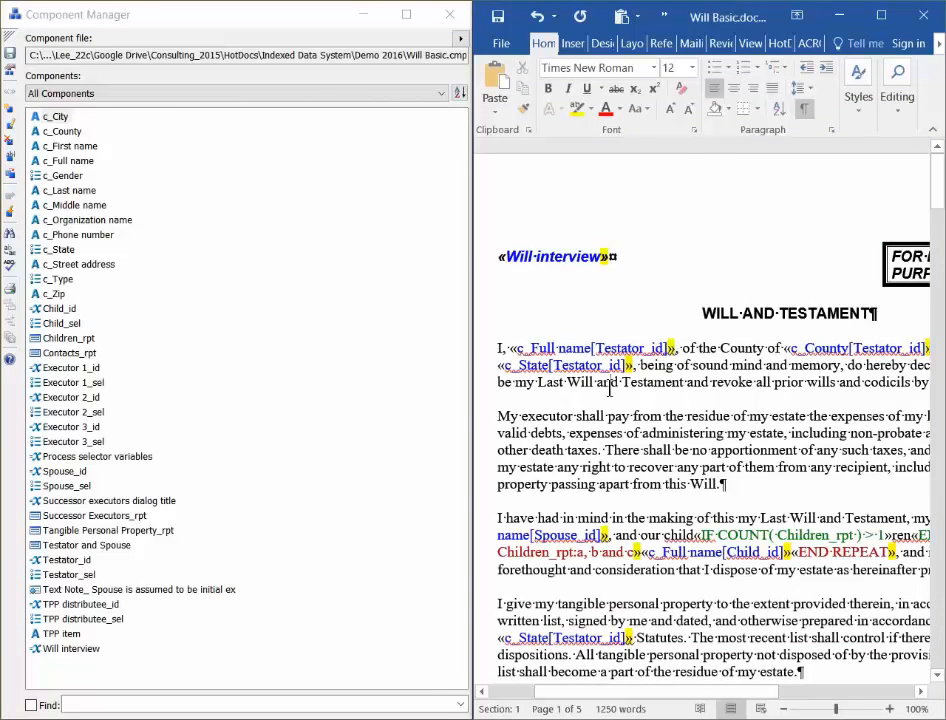
{"action": "scroll", "coordinate": [612, 388], "scroll_direction": "right", "scroll_amount": 5}
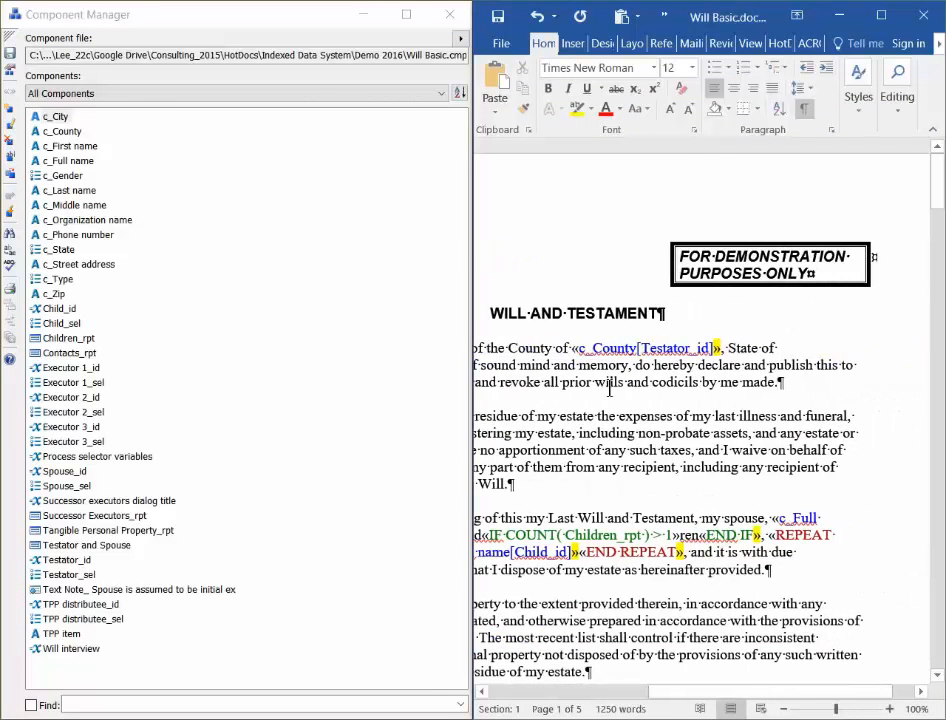
{"action": "scroll", "coordinate": [609, 388], "scroll_direction": "left", "scroll_amount": 5}
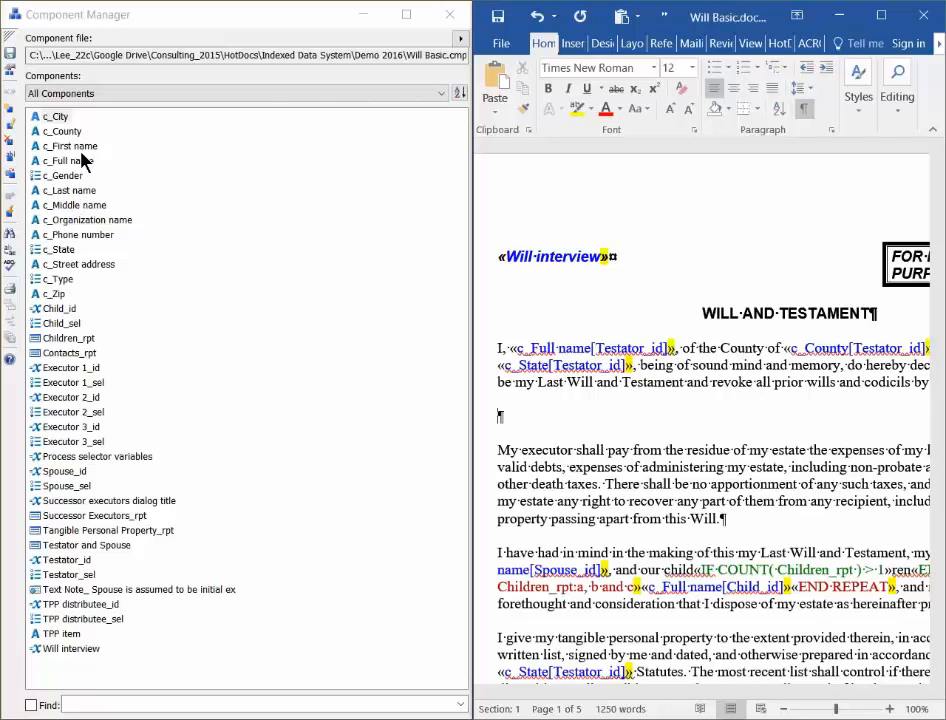
{"action": "left_click_drag", "start_coordinate": [80, 165], "coordinate": [500, 416]}
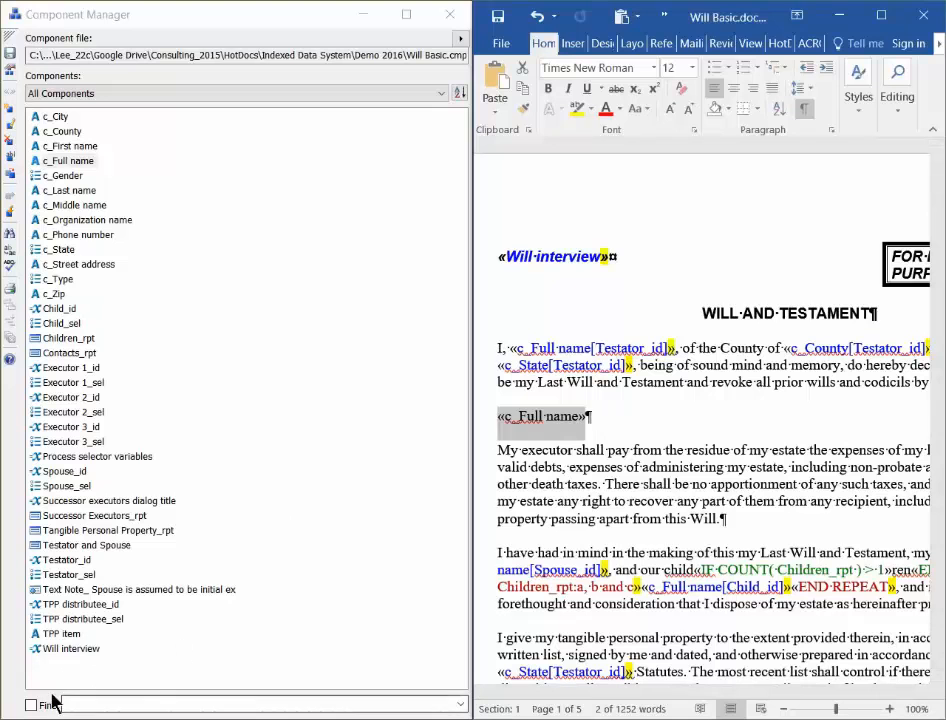
- Filter the components by _id and add Testator_id inside the c_Full name field as an index in square brackets
{"action": "left_click", "coordinate": [88, 704]}
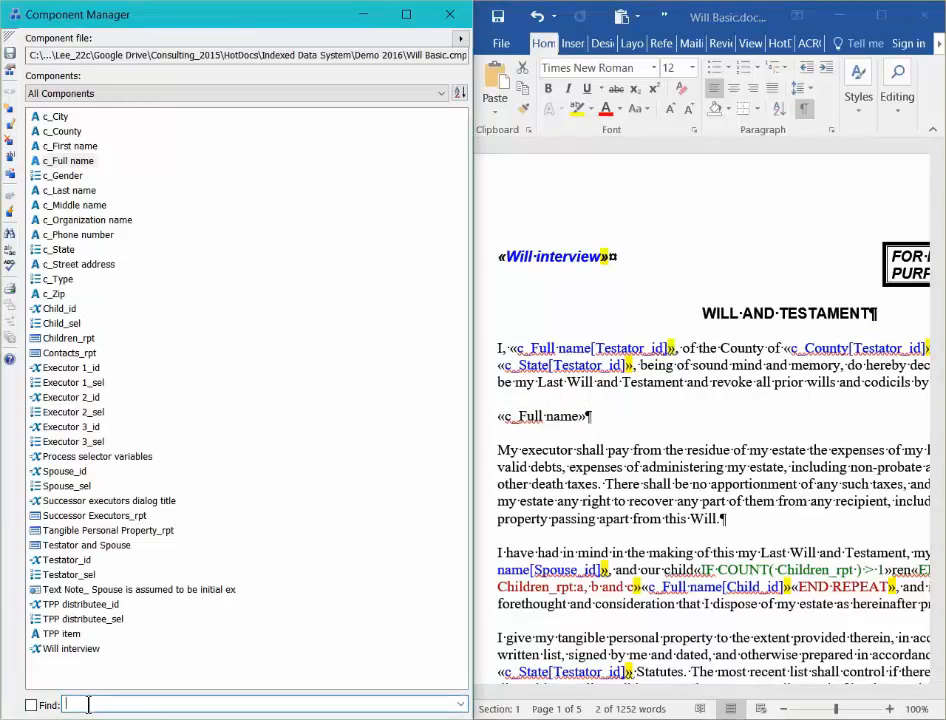
{"action": "type", "text": "_id"}
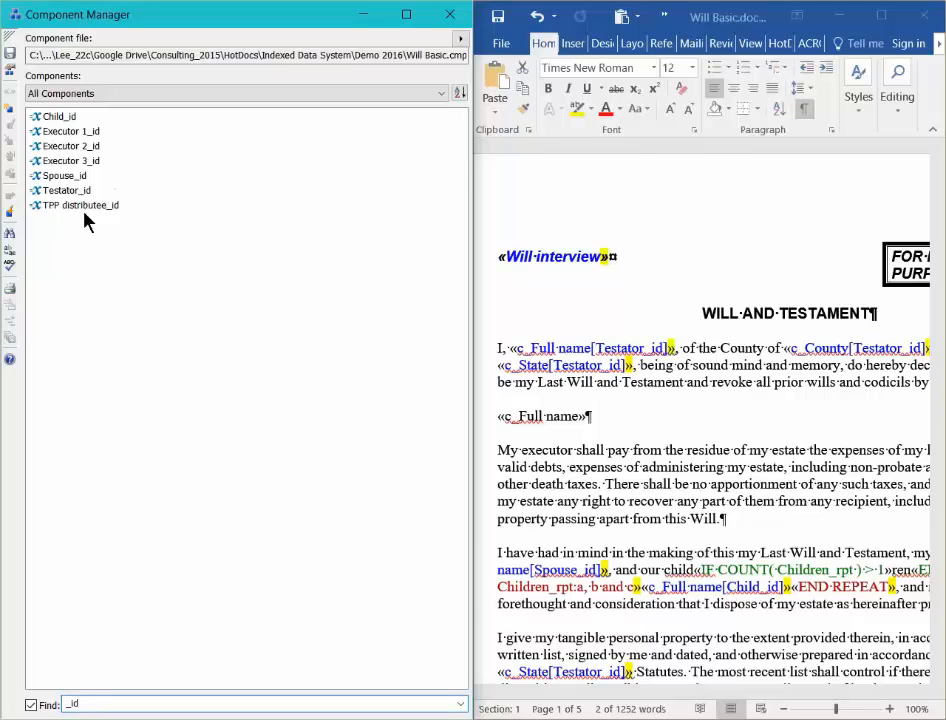
{"action": "left_click_drag", "start_coordinate": [68, 195], "coordinate": [578, 425]}
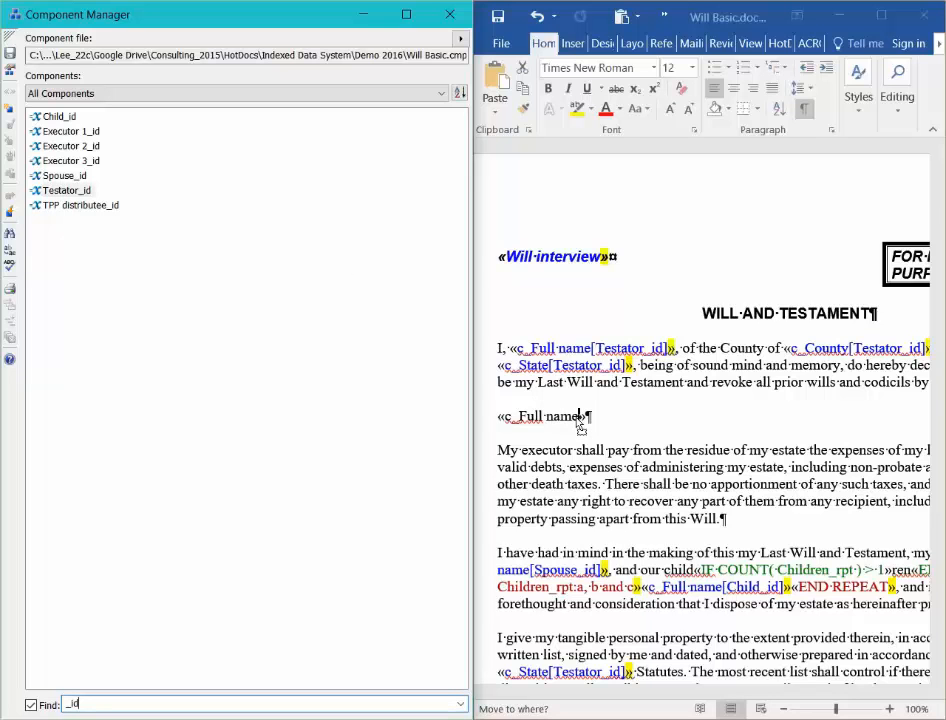
{"action": "left_click_drag", "start_coordinate": [578, 424], "coordinate": [578, 425]}
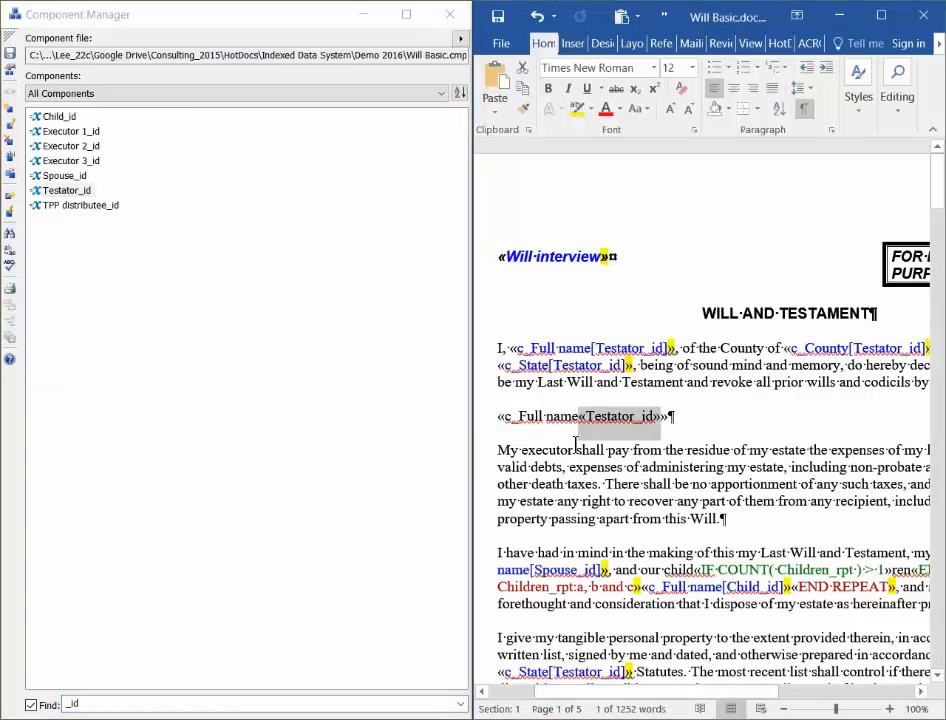
{"action": "key", "text": "Left"}
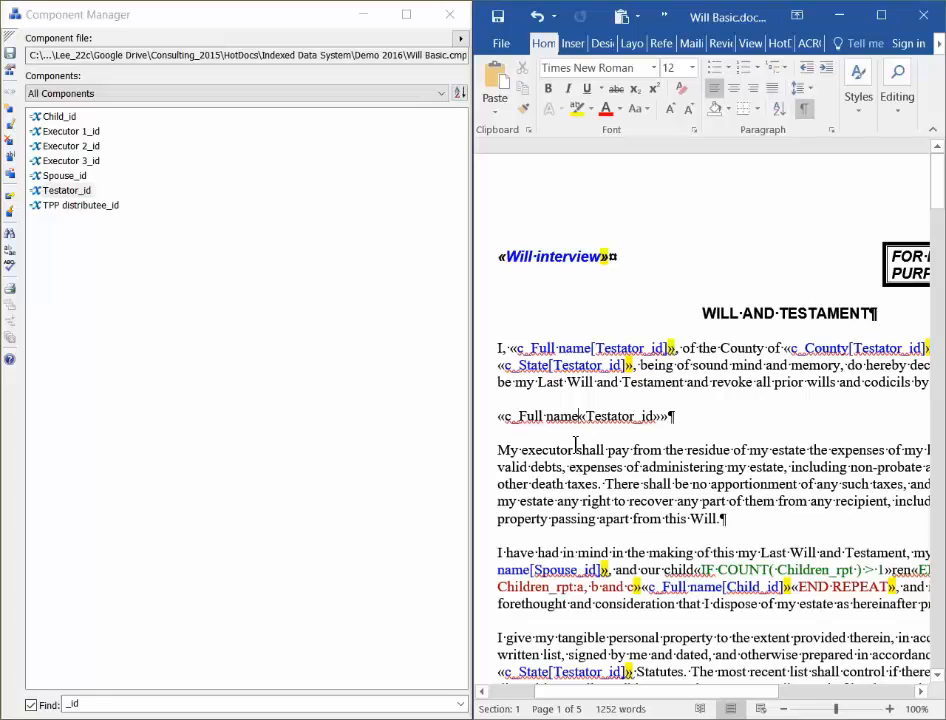
{"action": "key", "text": "Delete"}
{"action": "type", "text": "["}
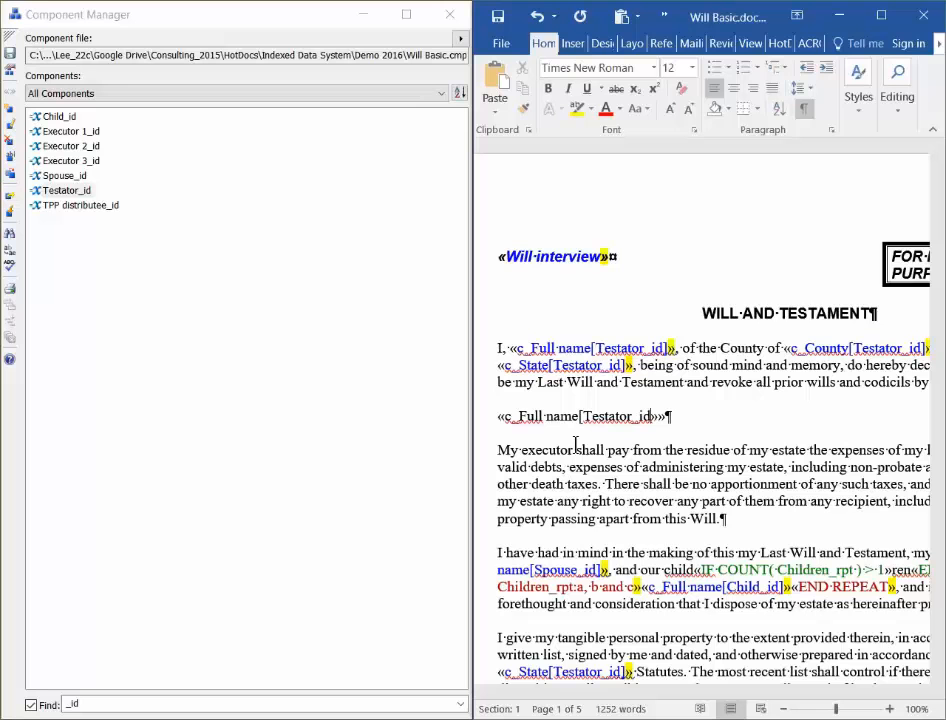
{"action": "key", "text": "Delete"}
{"action": "type", "text": "]"}
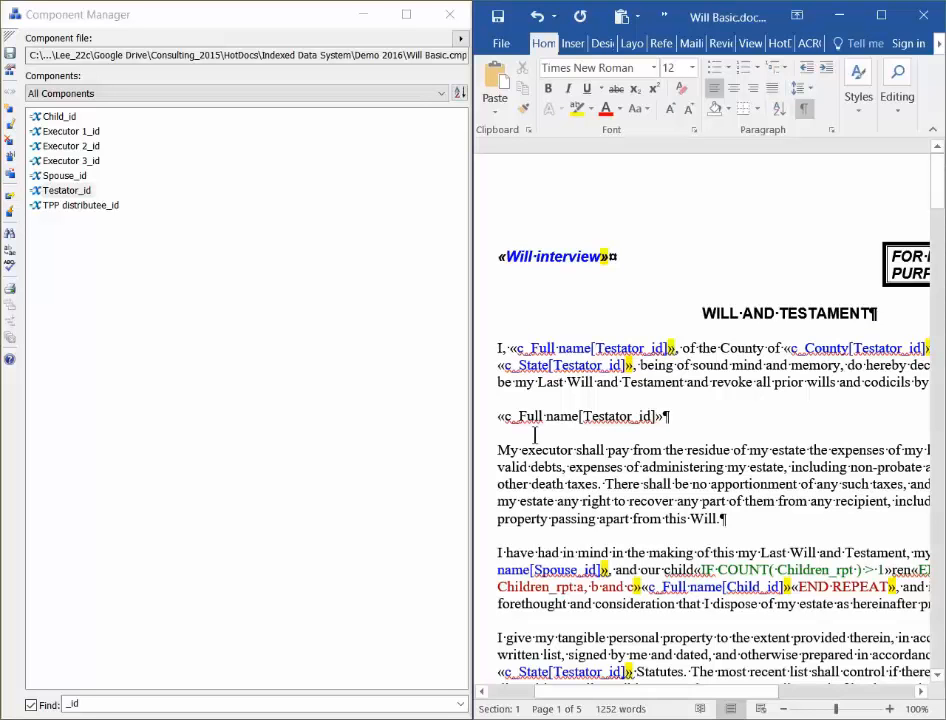
- Maximize the Word document and update the c_Full name[Testator_id] field through HotDocs' Variable Field dialog, keeping the default merge properties
{"action": "left_click", "coordinate": [881, 16]}
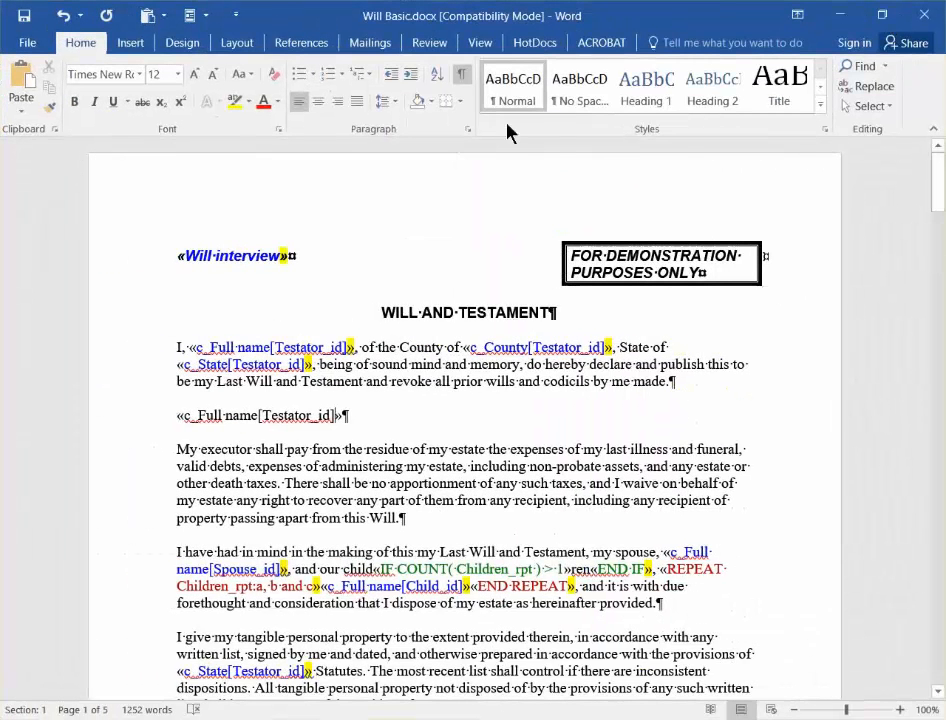
{"action": "left_click", "coordinate": [534, 43]}
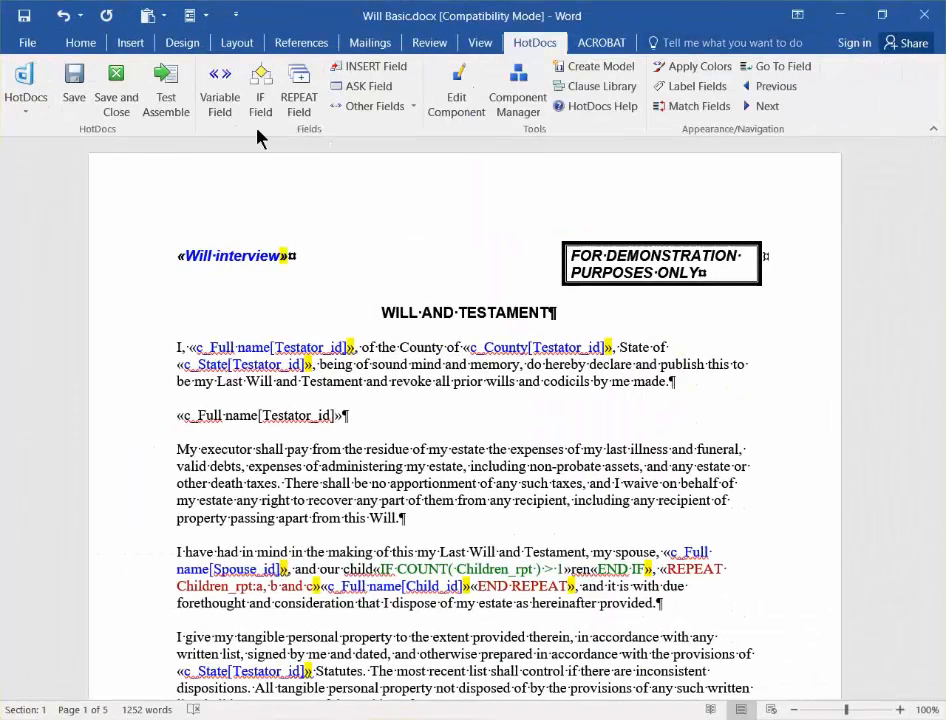
{"action": "left_click", "coordinate": [222, 92]}
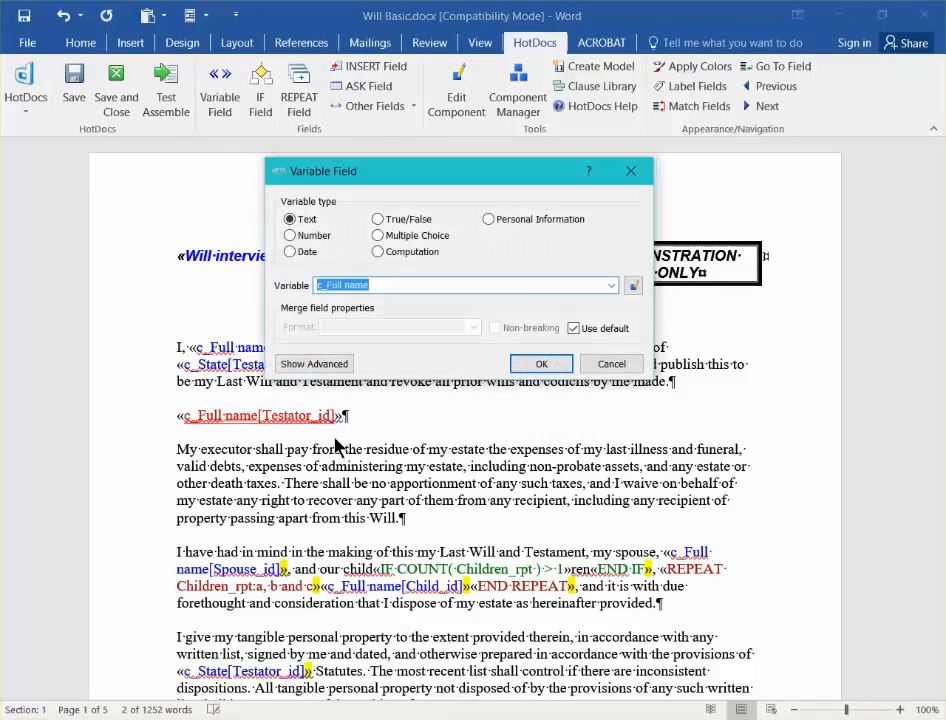
{"action": "left_click", "coordinate": [540, 363]}
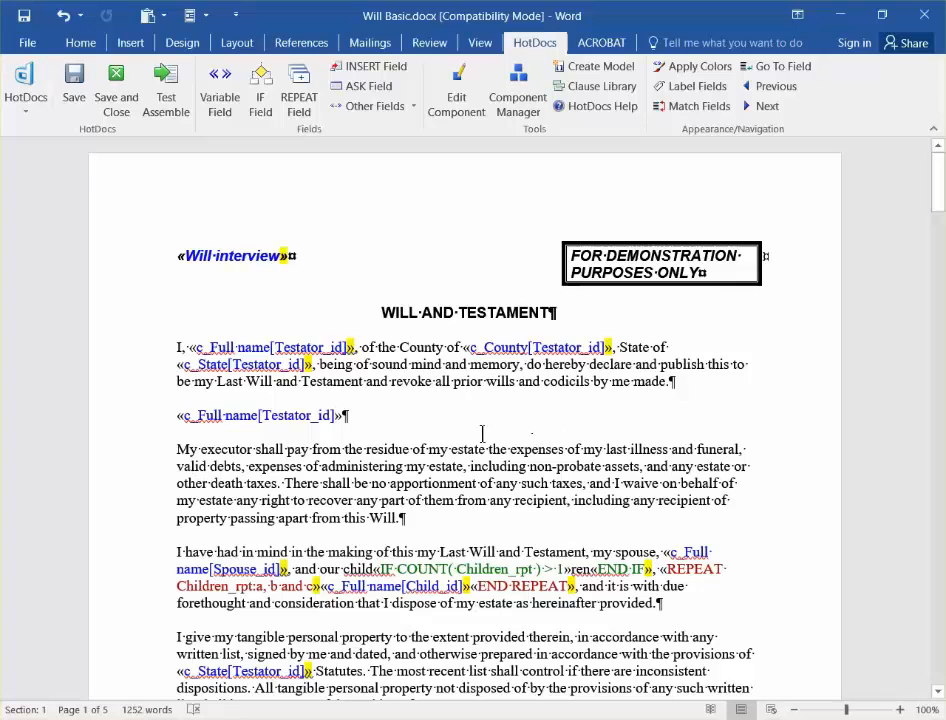
- Add a blank paragraph below the residue-to-spouse paragraph and insert c_Gender there from the unfiltered Component Manager, tiled beside the document
{"action": "scroll", "coordinate": [524, 427], "scroll_direction": "down", "scroll_amount": 1}
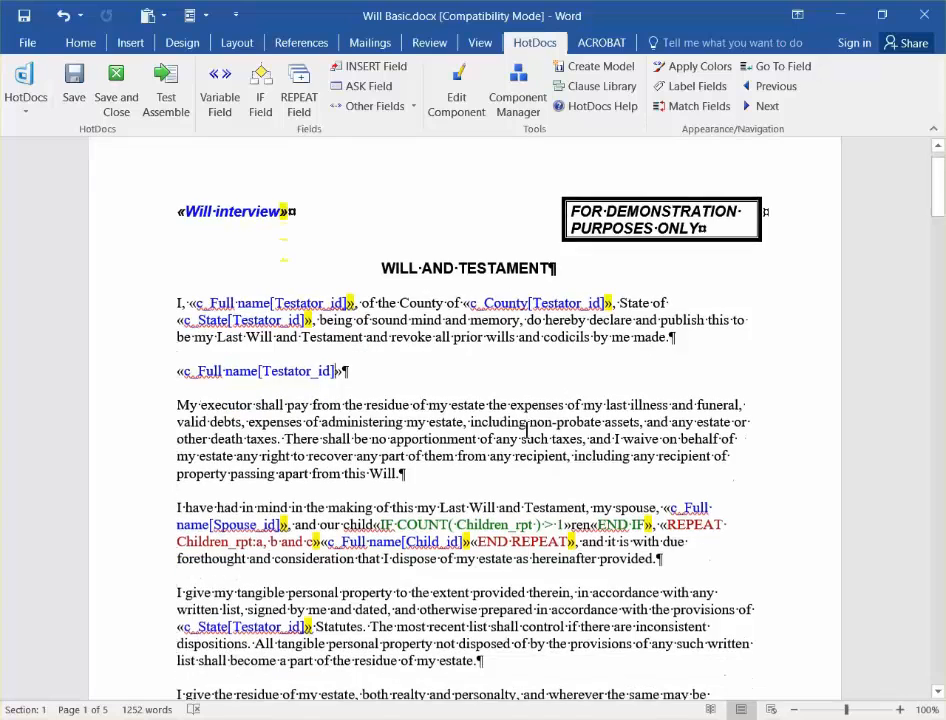
{"action": "scroll", "coordinate": [527, 430], "scroll_direction": "down", "scroll_amount": 5}
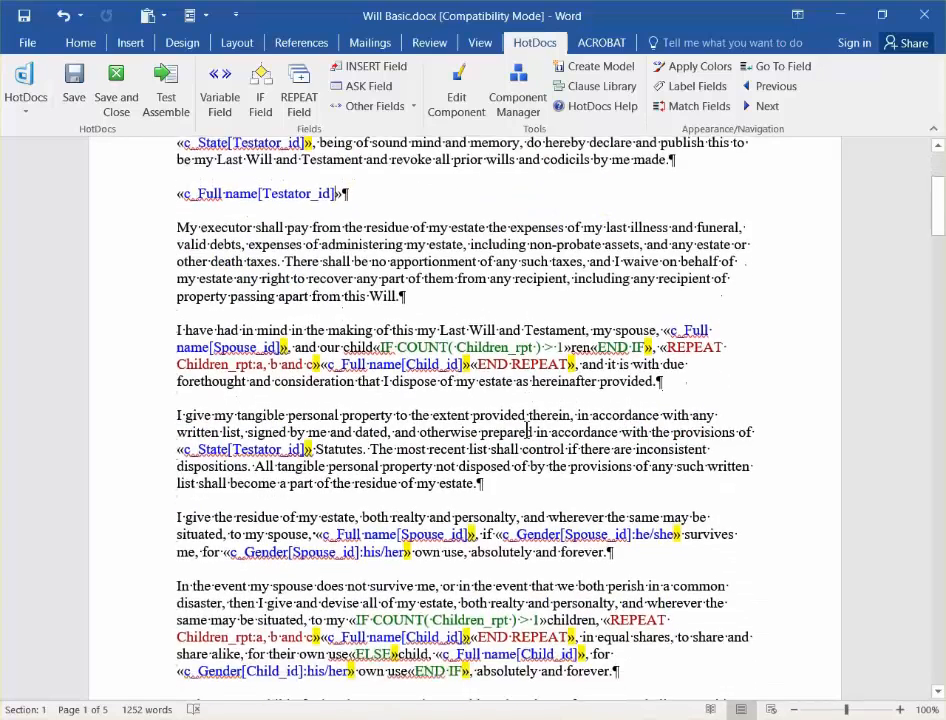
{"action": "scroll", "coordinate": [526, 431], "scroll_direction": "down", "scroll_amount": 1}
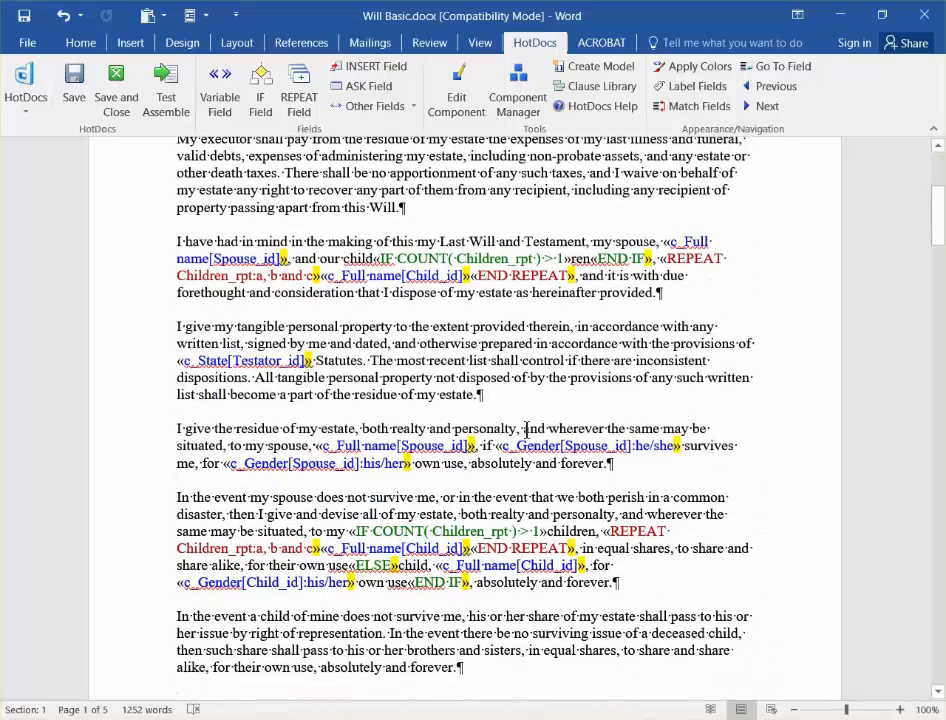
{"action": "left_click", "coordinate": [139, 463]}
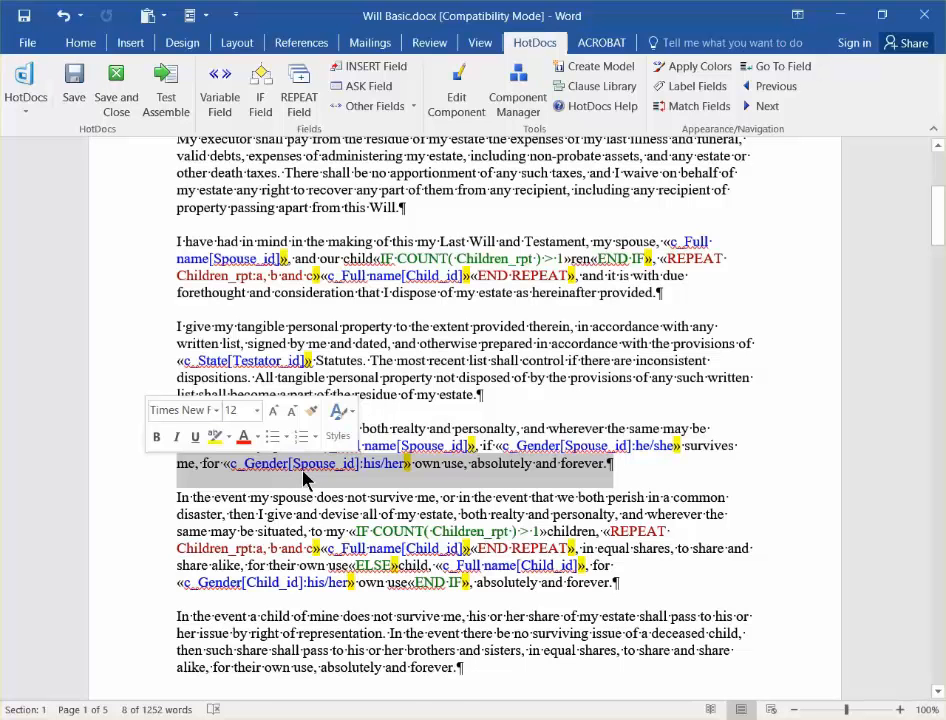
{"action": "left_click", "coordinate": [669, 455]}
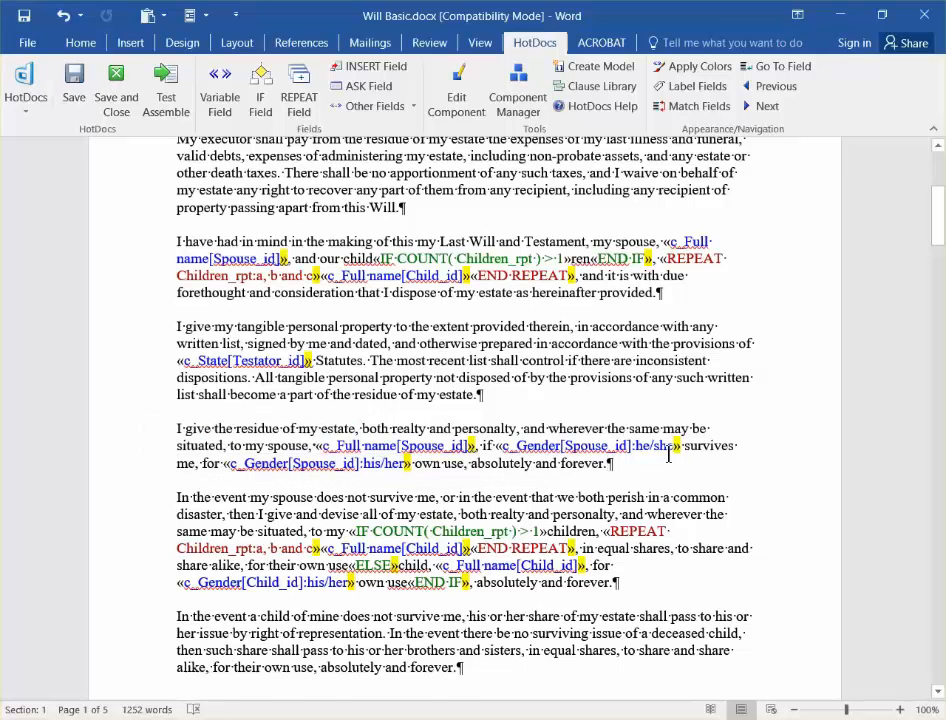
{"action": "key", "text": "Return"}
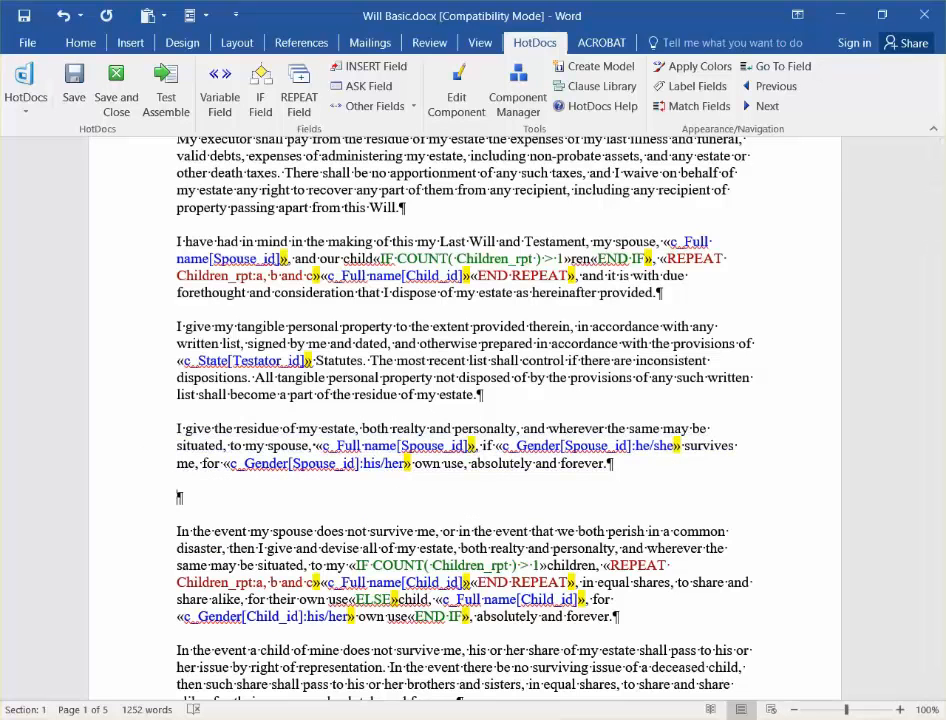
{"action": "key", "text": "super+Right"}
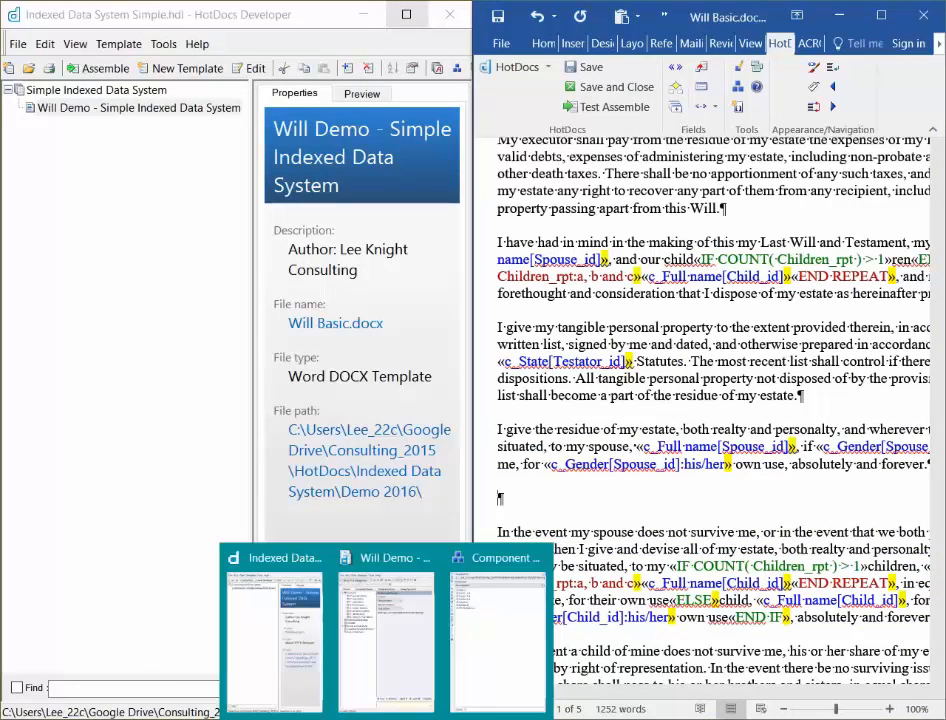
{"action": "left_click", "coordinate": [497, 635]}
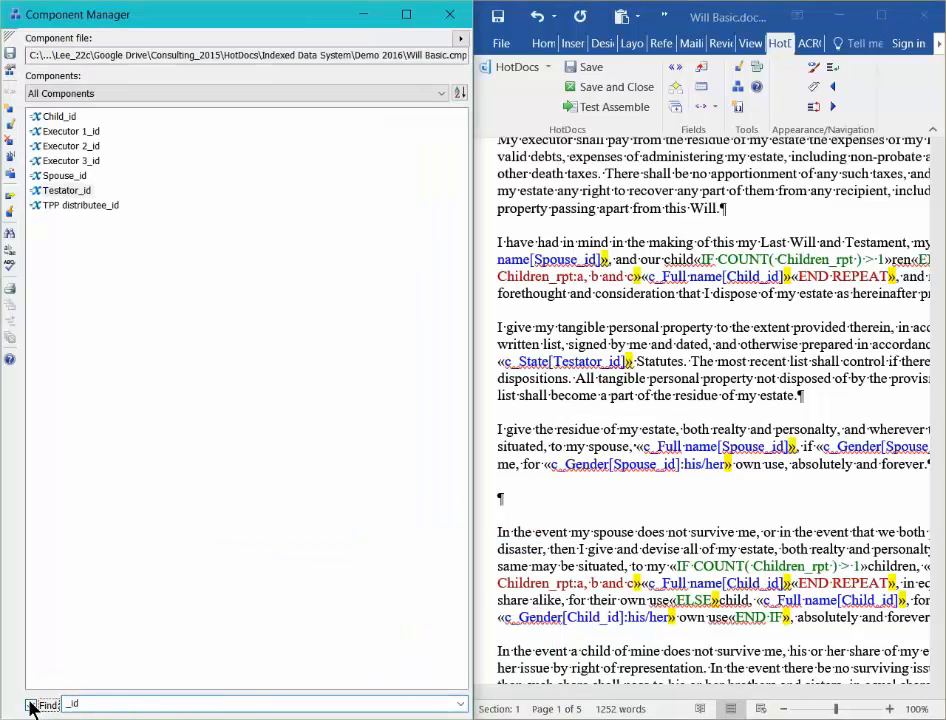
{"action": "left_click", "coordinate": [33, 706]}
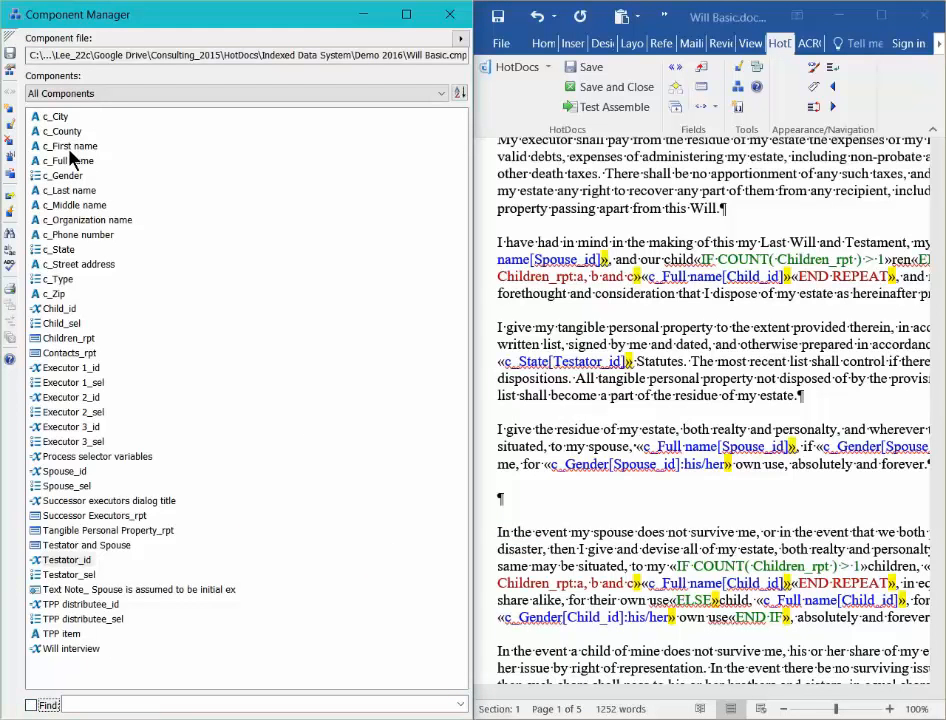
{"action": "left_click_drag", "start_coordinate": [65, 180], "coordinate": [502, 512]}
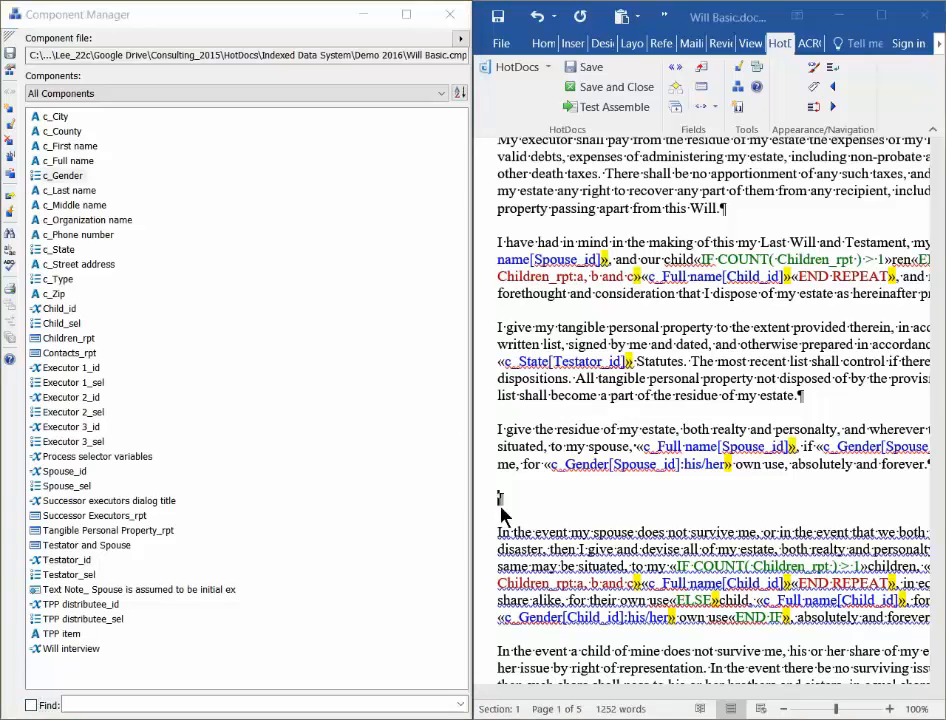
- Filter the components by _id and add Spouse_id inside the c_Gender field as an index in square brackets
{"action": "left_click", "coordinate": [79, 705]}
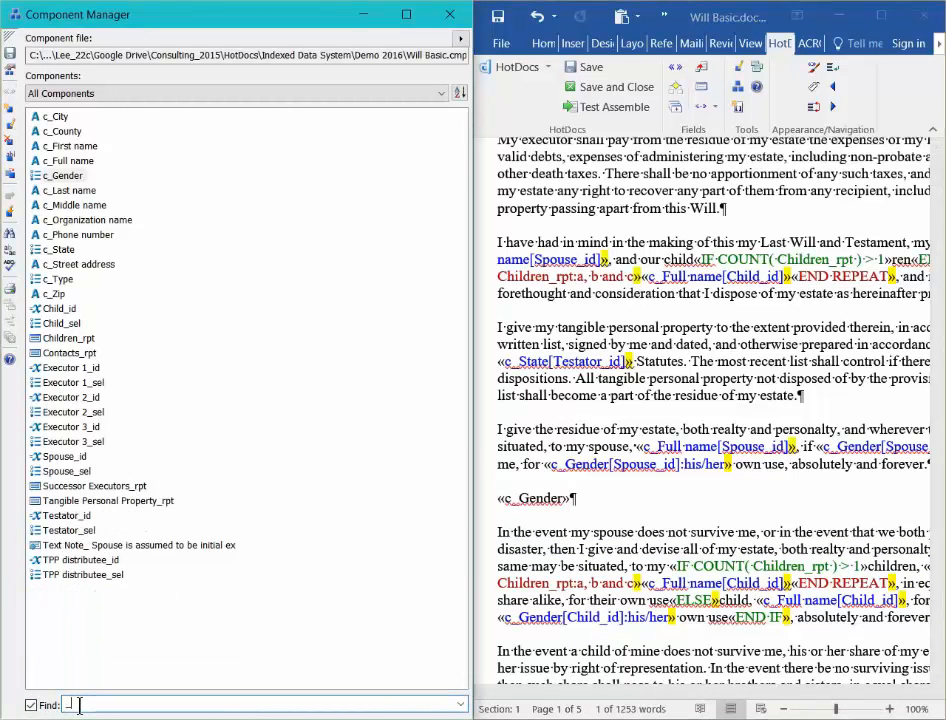
{"action": "type", "text": "_id"}
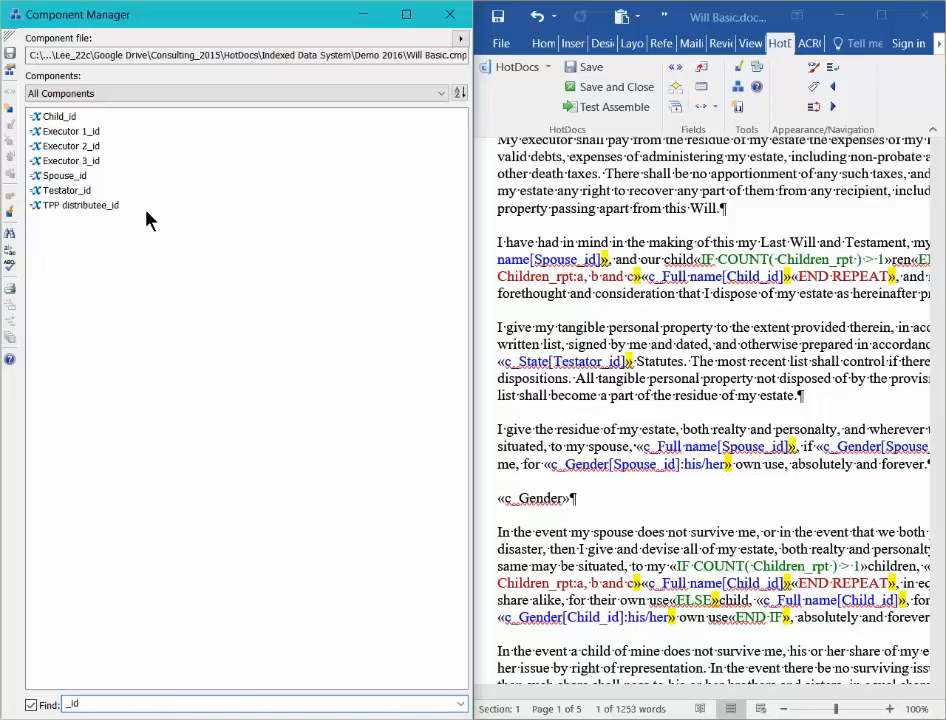
{"action": "mouse_move", "coordinate": [58, 177]}
{"action": "left_mouse_down"}
{"action": "mouse_move", "coordinate": [445, 419]}
{"action": "mouse_move", "coordinate": [533, 545]}
{"action": "mouse_move", "coordinate": [564, 515]}
{"action": "left_mouse_up"}
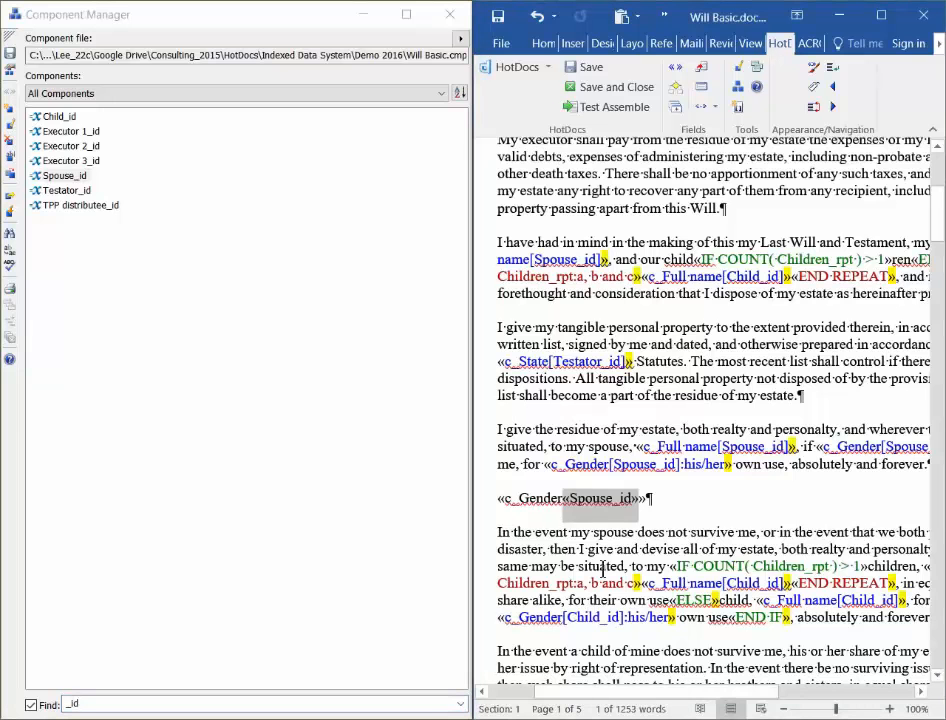
{"action": "key", "text": "BackSpace"}
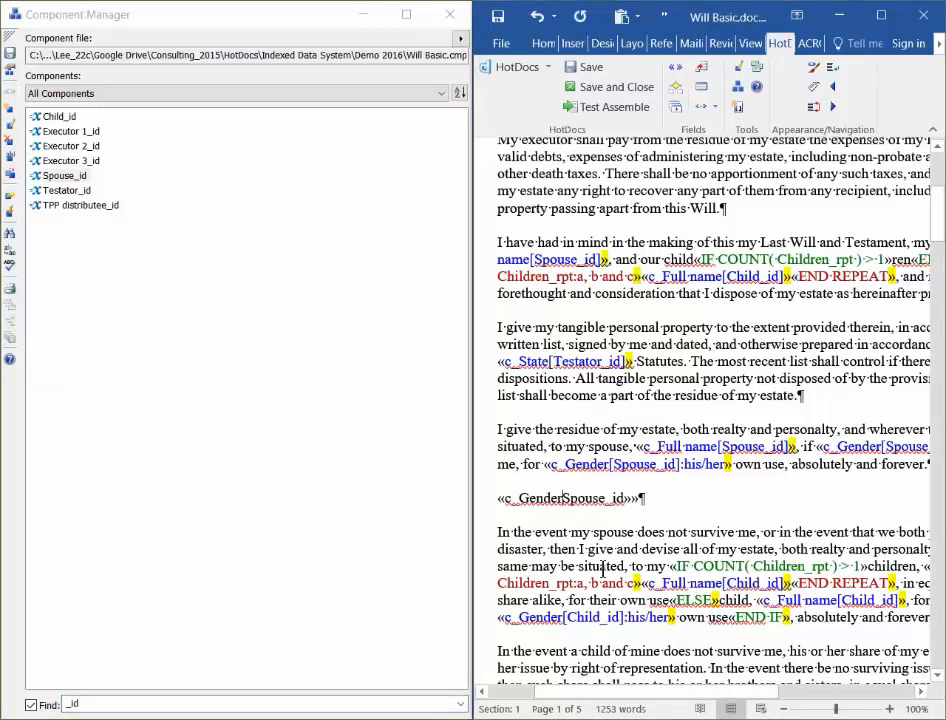
{"action": "type", "text": "["}
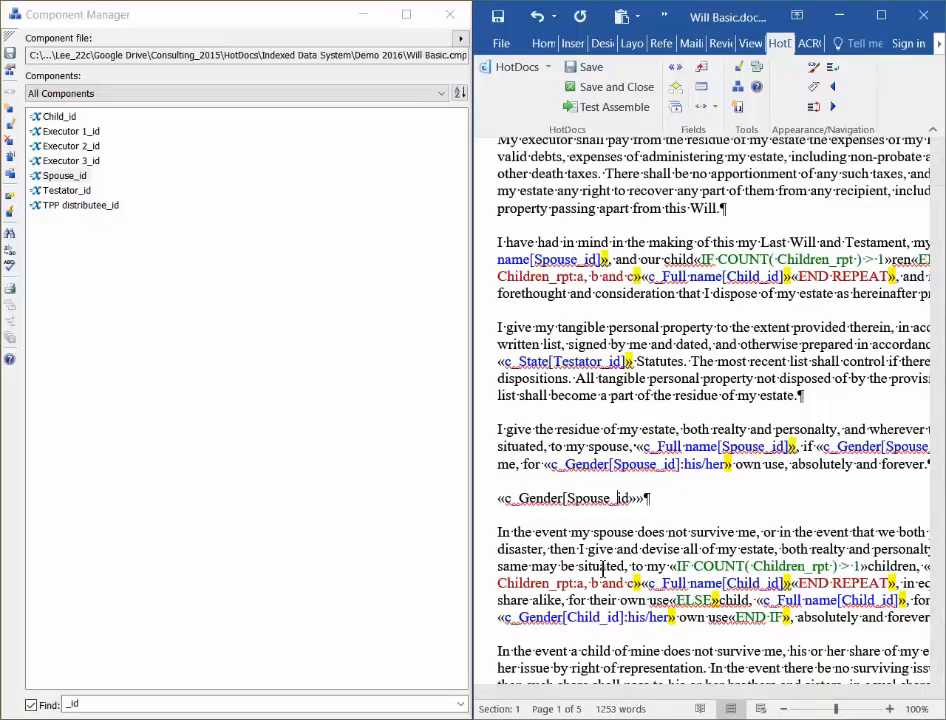
{"action": "key", "text": "Delete"}
{"action": "type", "text": "]"}
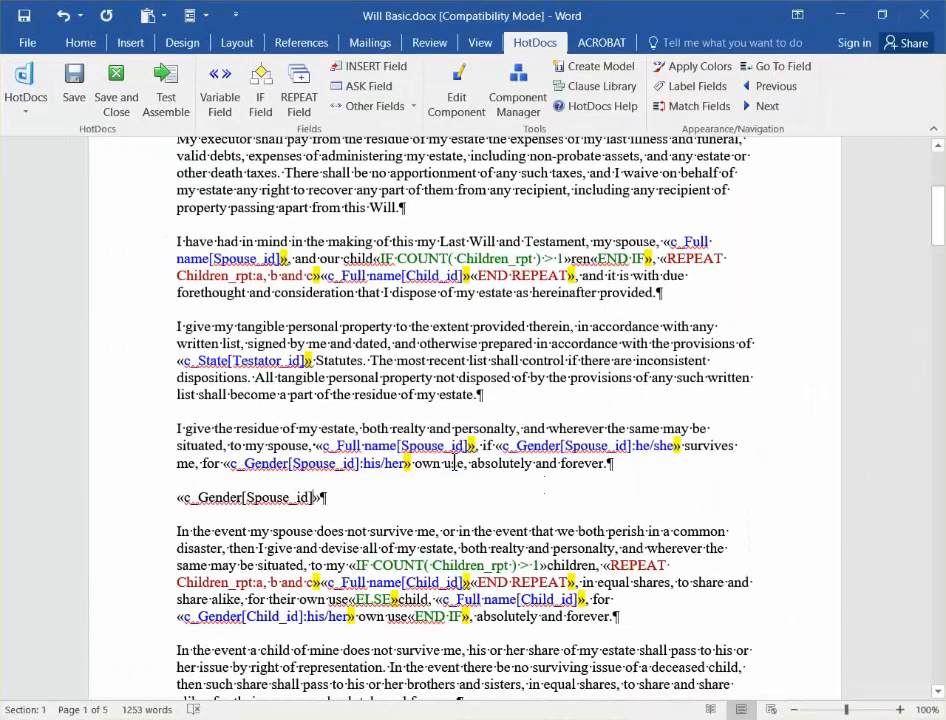
- Override the c_Gender[Spouse_id] field's default merge properties and apply the his/her merge text
{"action": "left_click", "coordinate": [214, 86]}
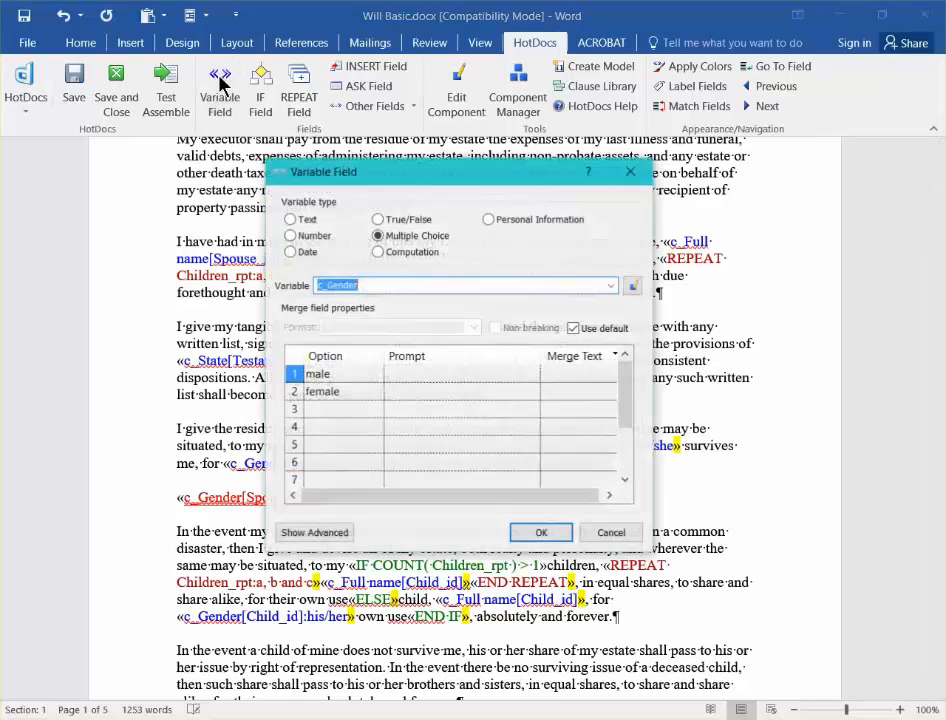
{"action": "left_click", "coordinate": [574, 330]}
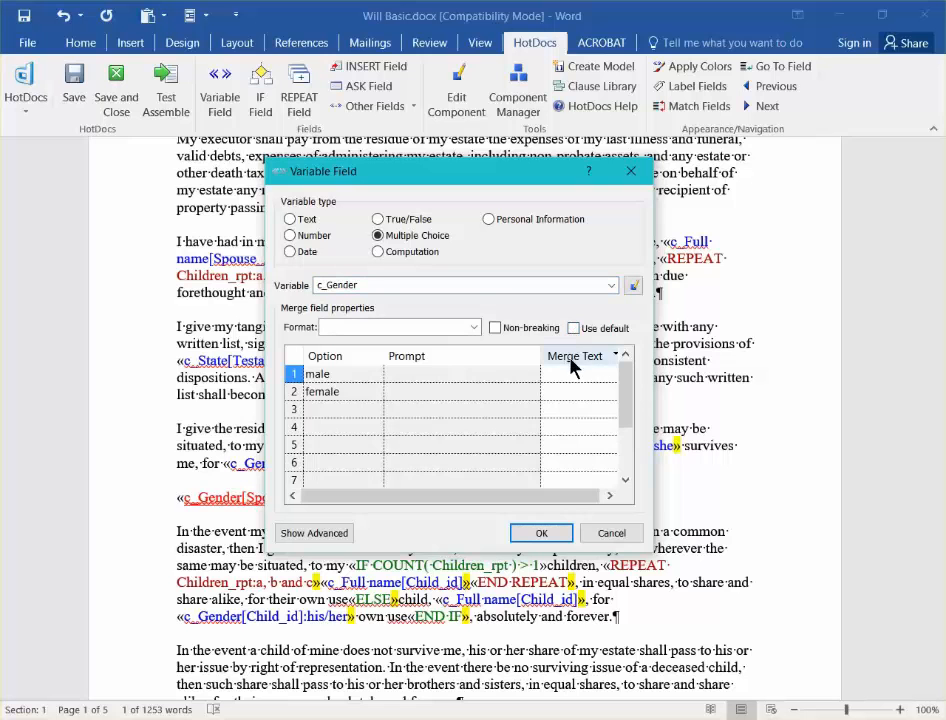
{"action": "left_click", "coordinate": [572, 360]}
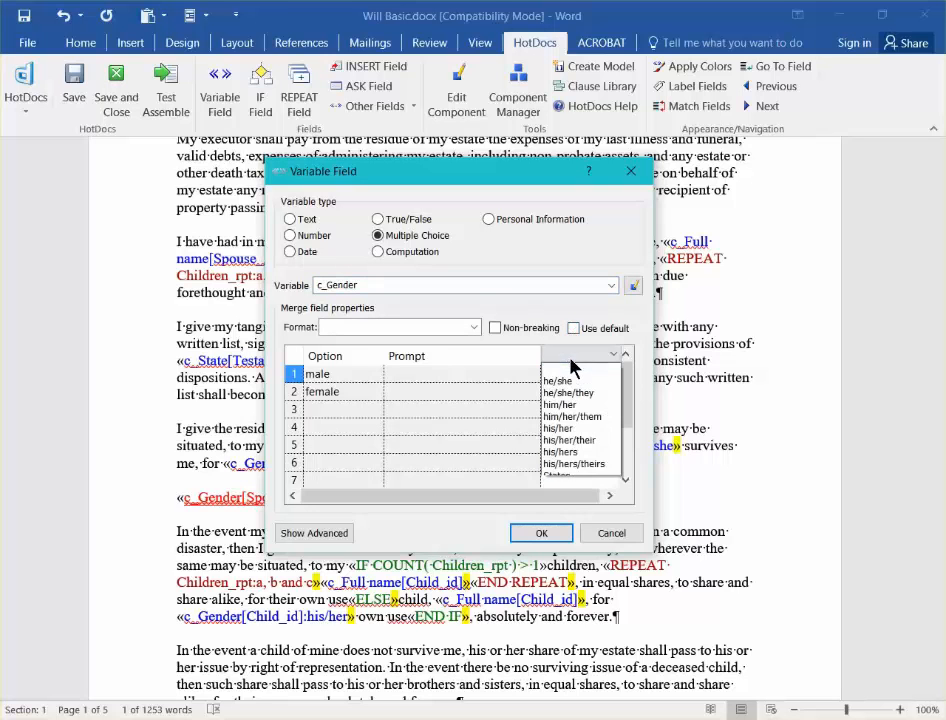
{"action": "left_click", "coordinate": [568, 430]}
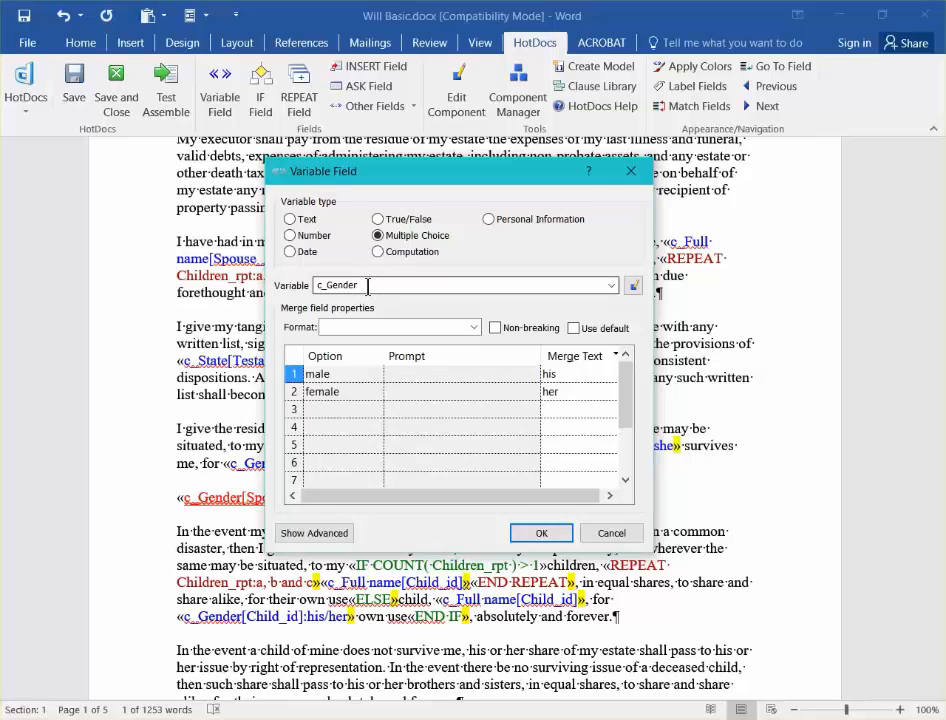
{"action": "left_click", "coordinate": [541, 531]}
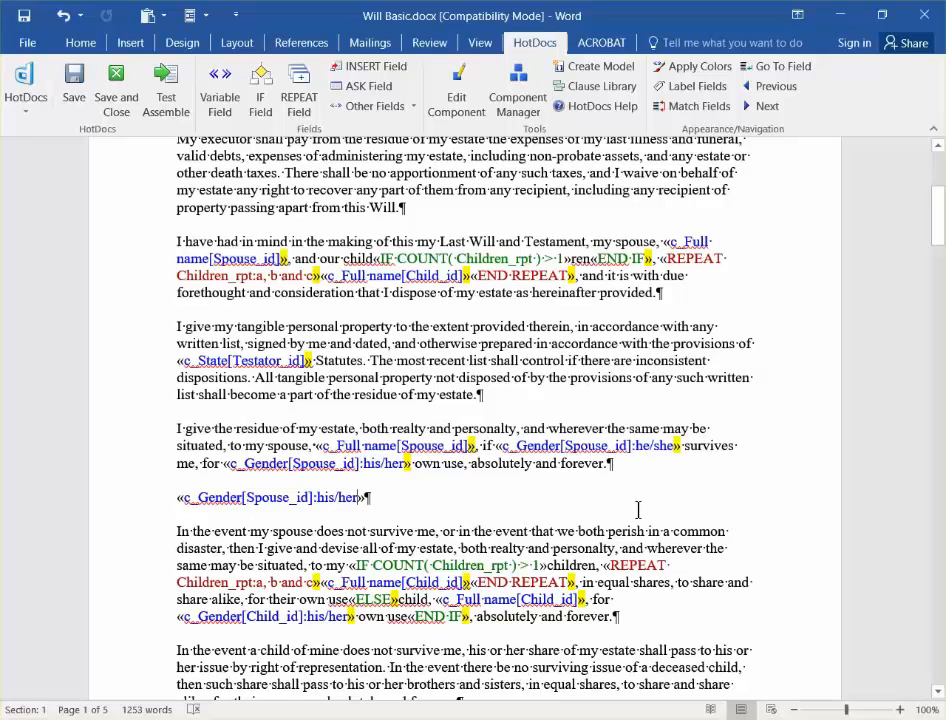
- Add a blank paragraph below the COUNTY OF line and insert c_County there from the unfiltered Component Manager list
{"action": "scroll", "coordinate": [624, 496], "scroll_direction": "down", "scroll_amount": 1}
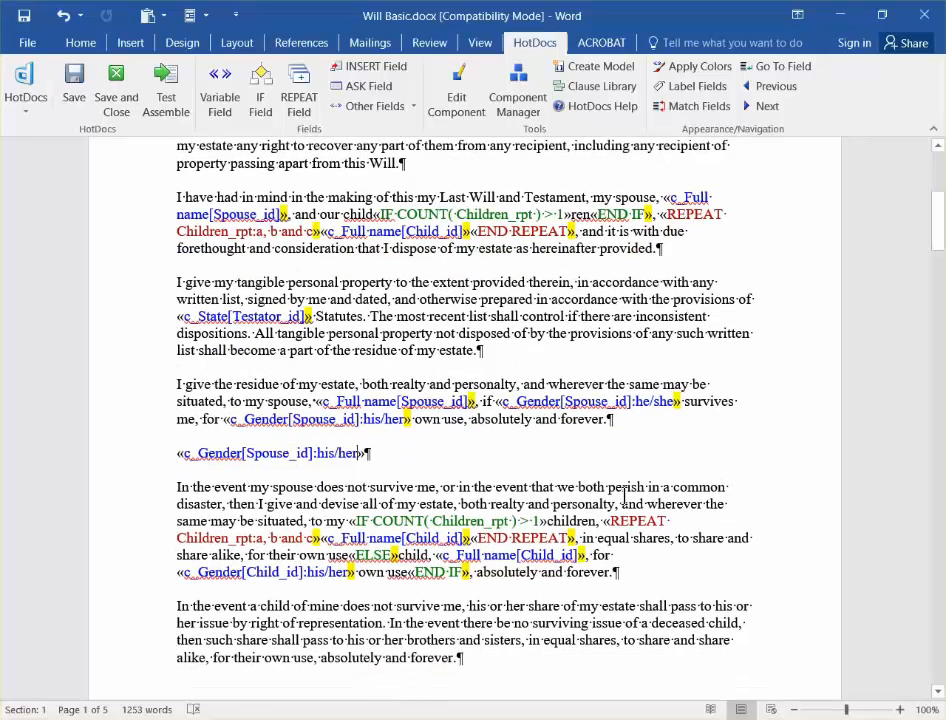
{"action": "scroll", "coordinate": [624, 496], "scroll_direction": "down", "scroll_amount": 9}
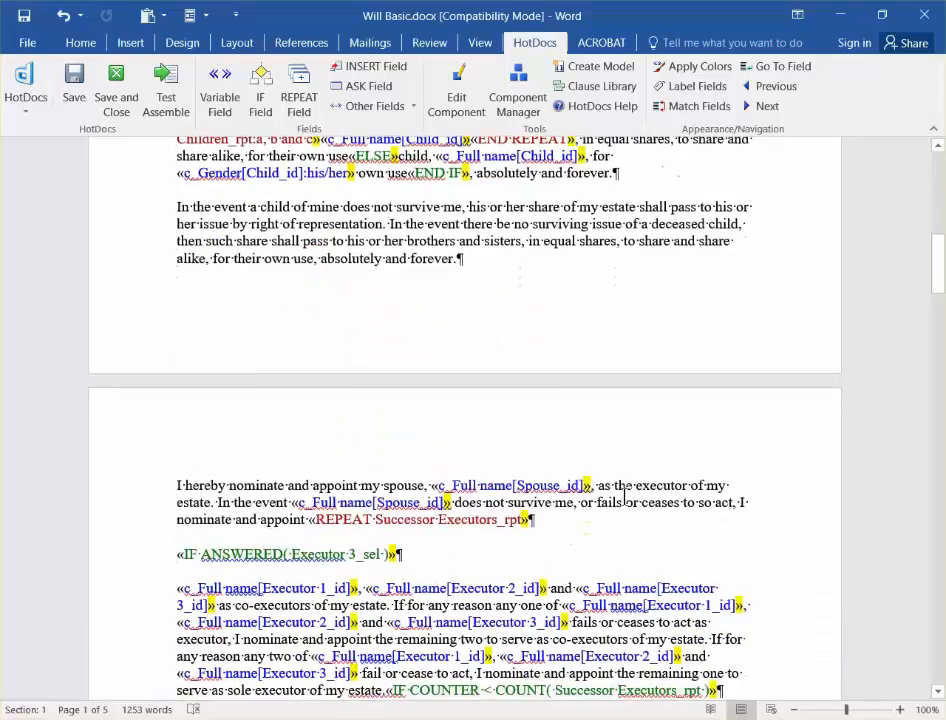
{"action": "scroll", "coordinate": [624, 496], "scroll_direction": "down", "scroll_amount": 20}
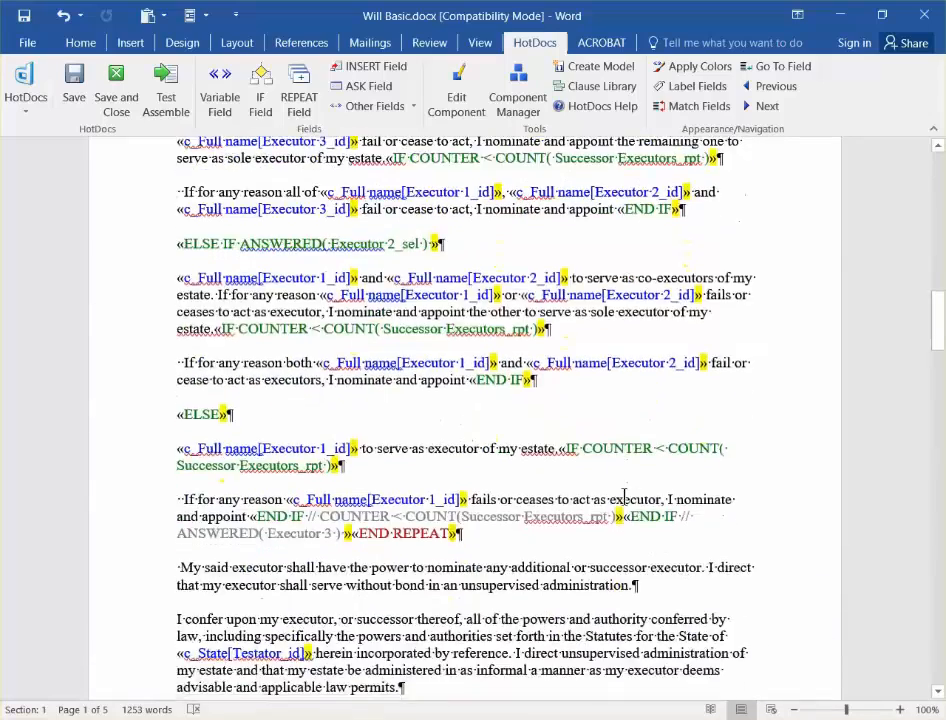
{"action": "scroll", "coordinate": [624, 496], "scroll_direction": "down", "scroll_amount": 20}
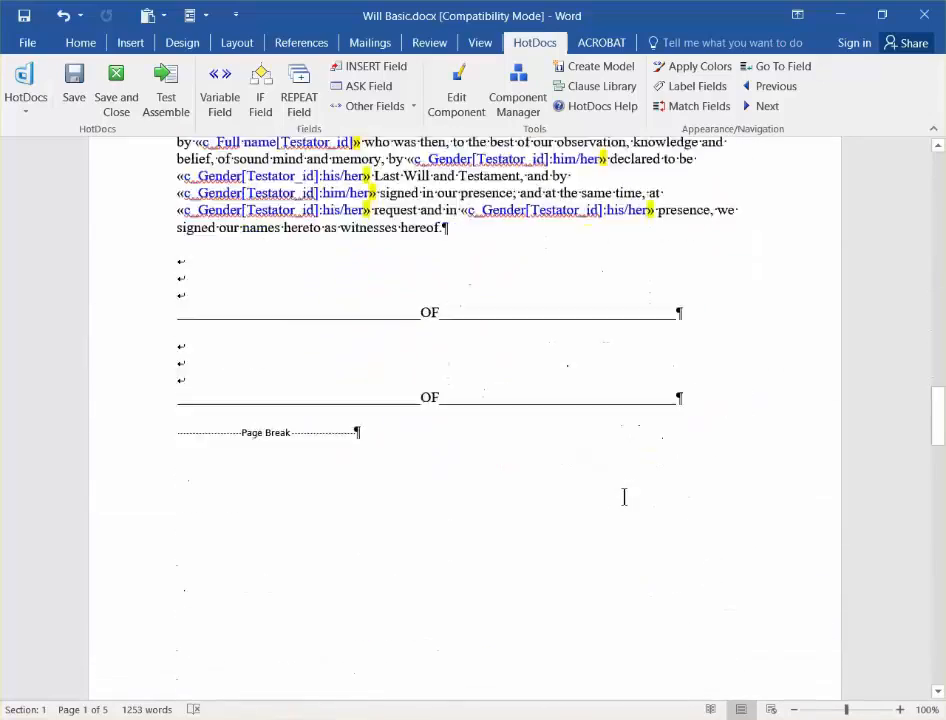
{"action": "scroll", "coordinate": [624, 496], "scroll_direction": "down", "scroll_amount": 7}
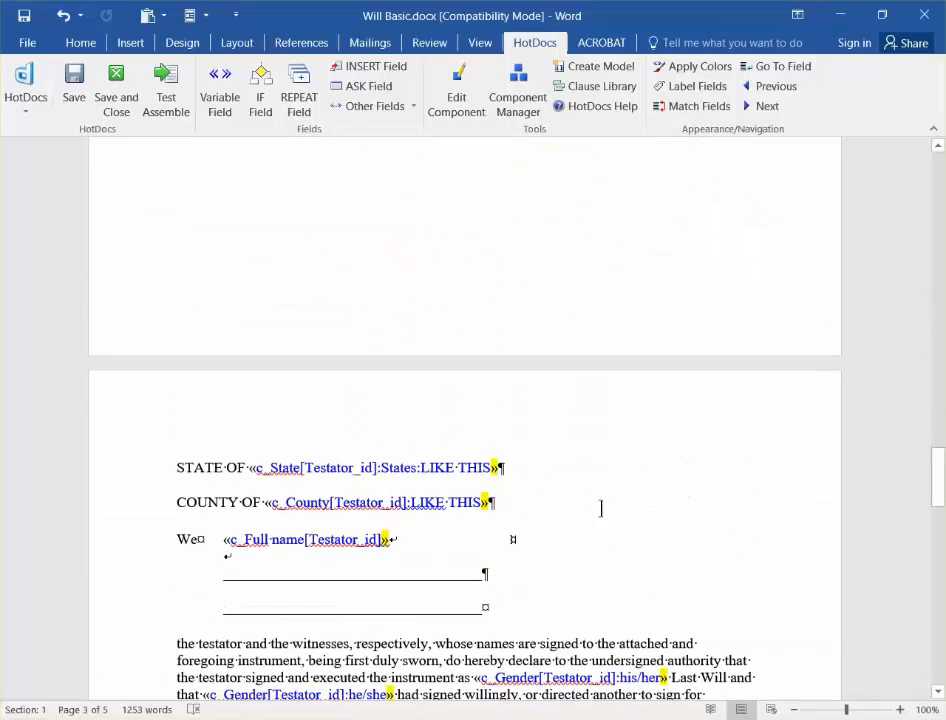
{"action": "left_click", "coordinate": [127, 509]}
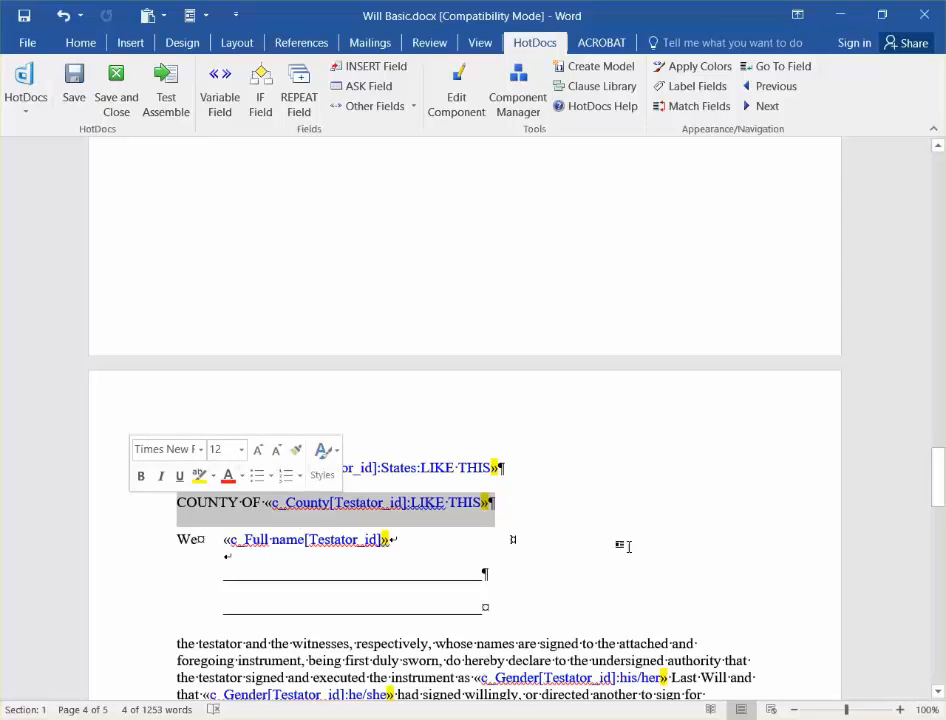
{"action": "left_click", "coordinate": [504, 503]}
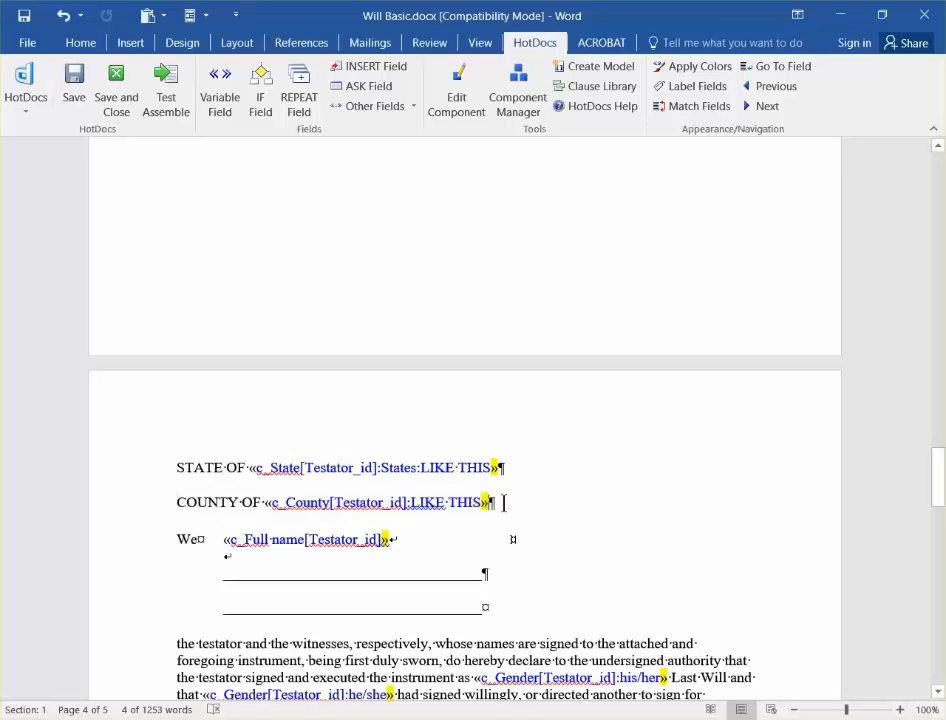
{"action": "key", "text": "Return"}
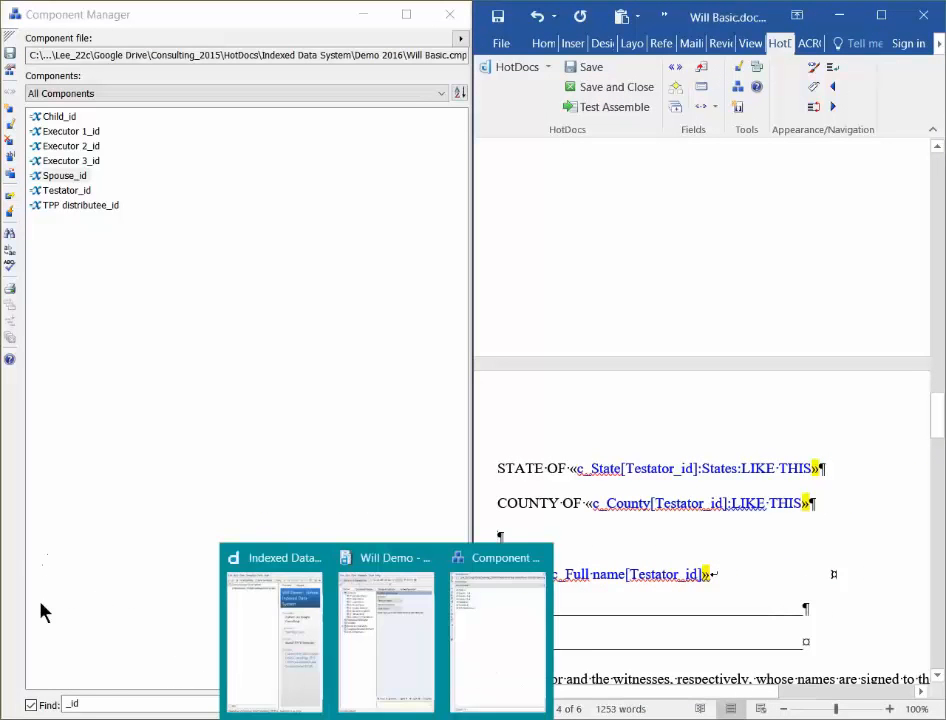
{"action": "left_click", "coordinate": [31, 704]}
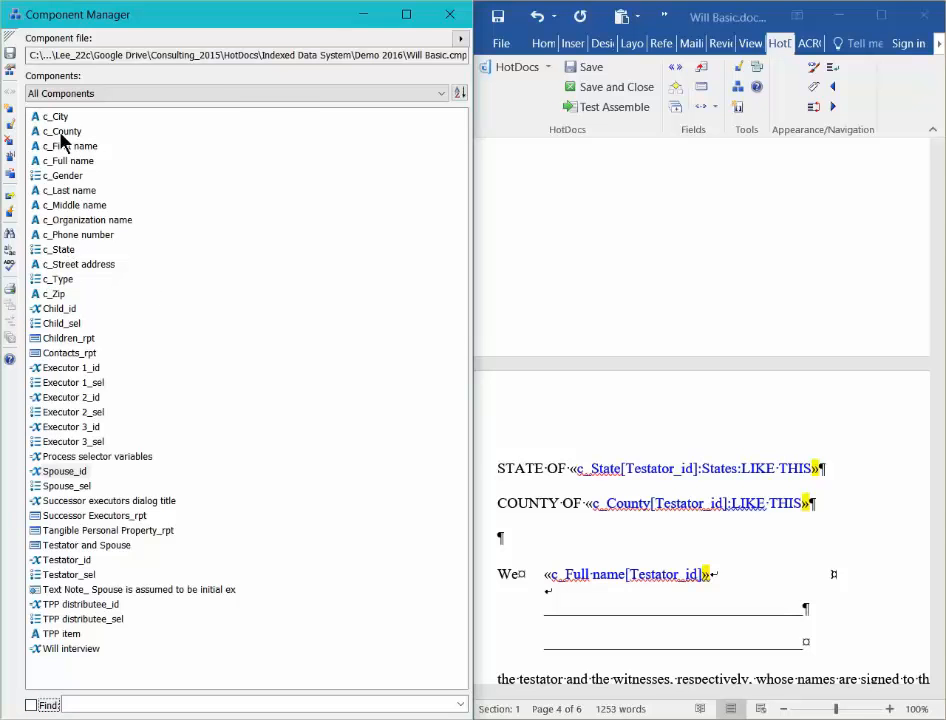
{"action": "left_click_drag", "start_coordinate": [60, 131], "coordinate": [556, 556]}
- Filter the components by _id and add Testator_id inside the new c_County field as an index in square brackets
{"action": "left_click", "coordinate": [298, 703]}
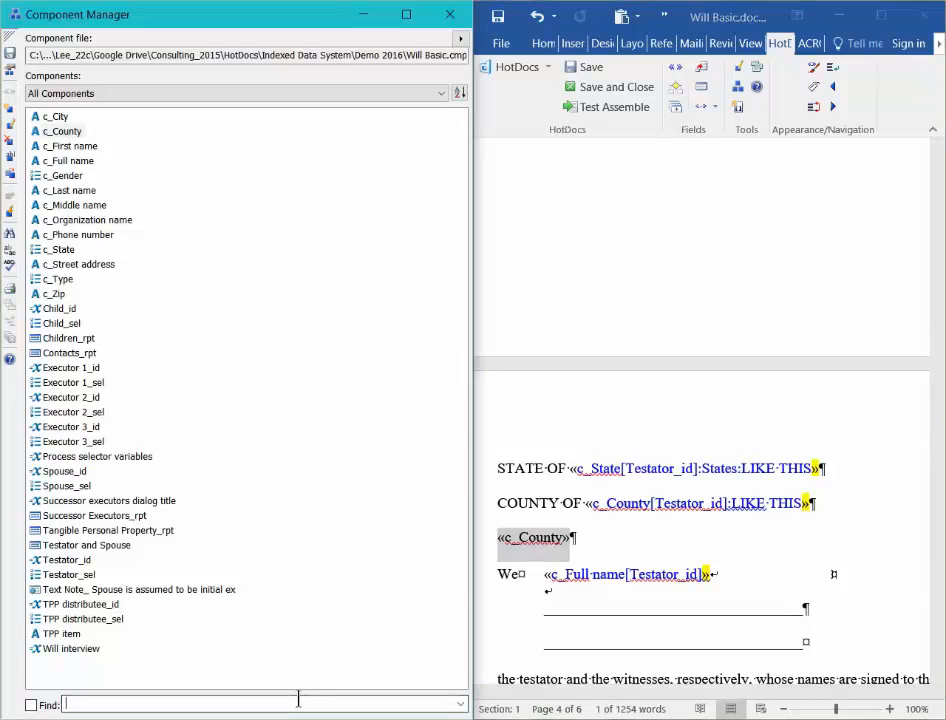
{"action": "type", "text": "_id"}
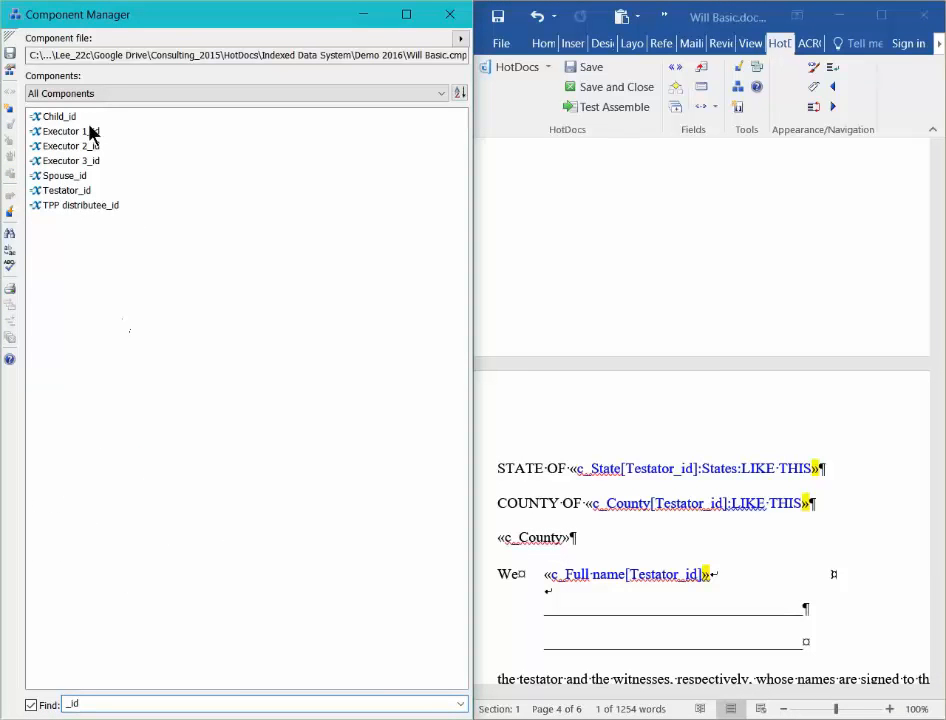
{"action": "left_click_drag", "start_coordinate": [59, 190], "coordinate": [566, 540]}
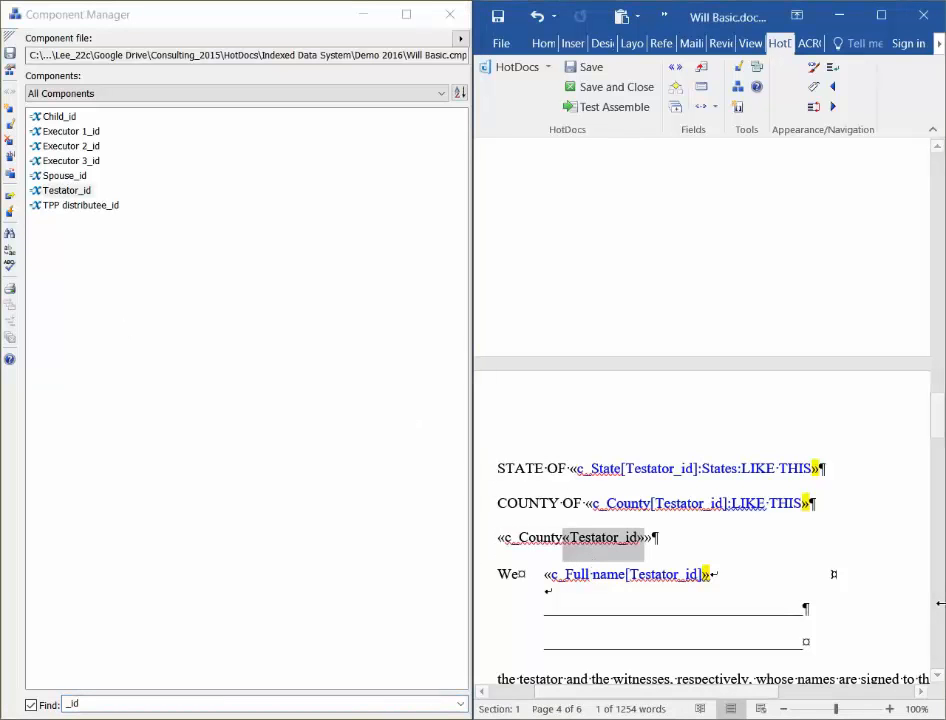
{"action": "key", "text": "ctrl+z"}
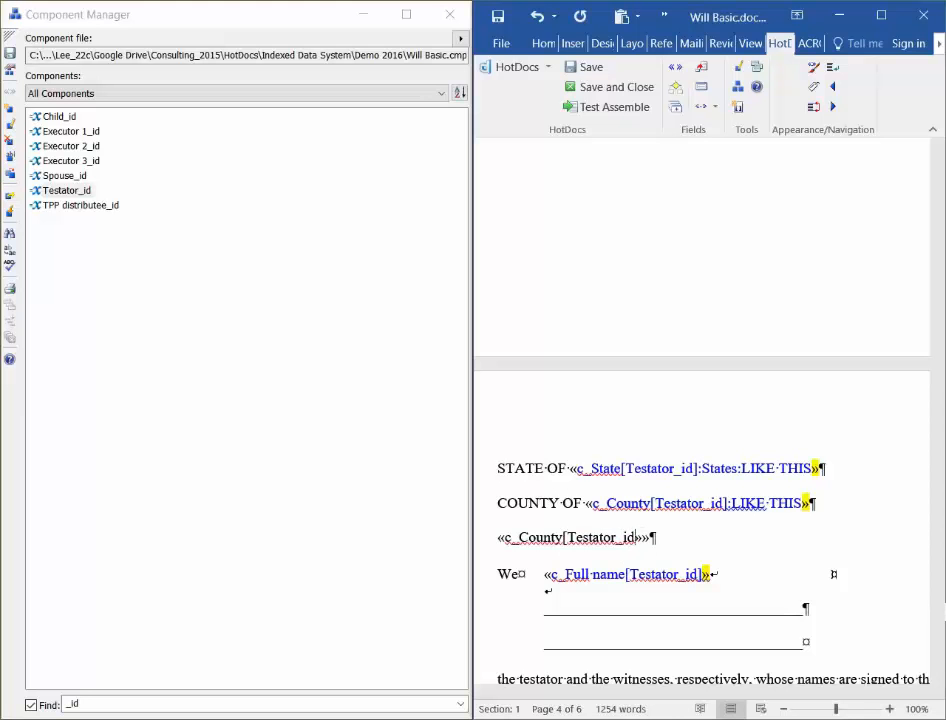
{"action": "key", "text": "BackSpace"}
{"action": "type", "text": "]"}
- Maximize the Word document and override the new c_County[Testator_id] field's default merge properties with the LIKE THIS format
{"action": "left_click", "coordinate": [879, 18]}
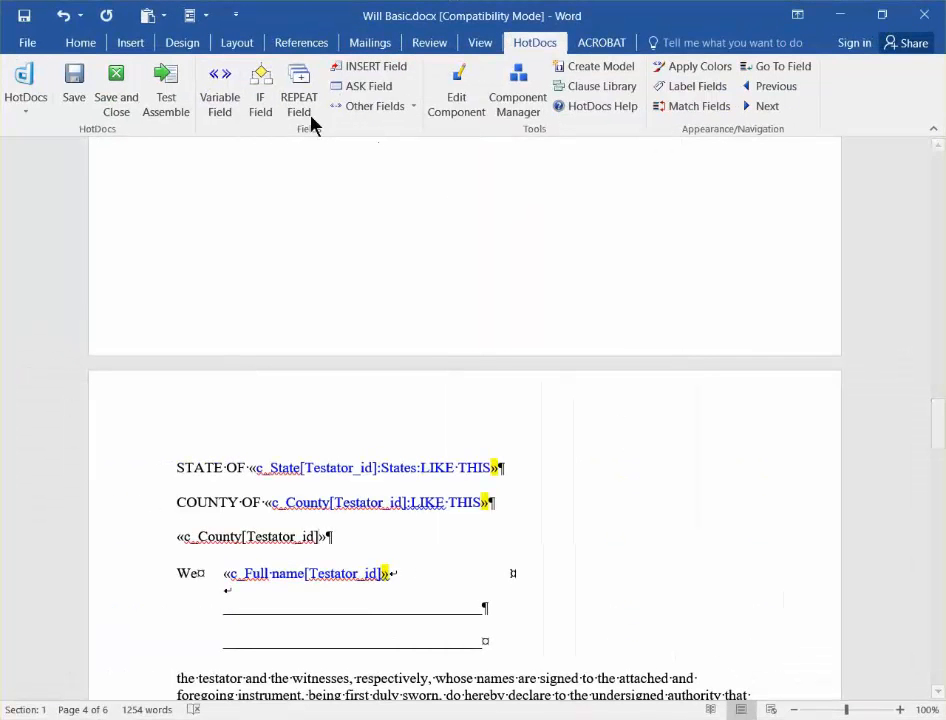
{"action": "left_click", "coordinate": [222, 90]}
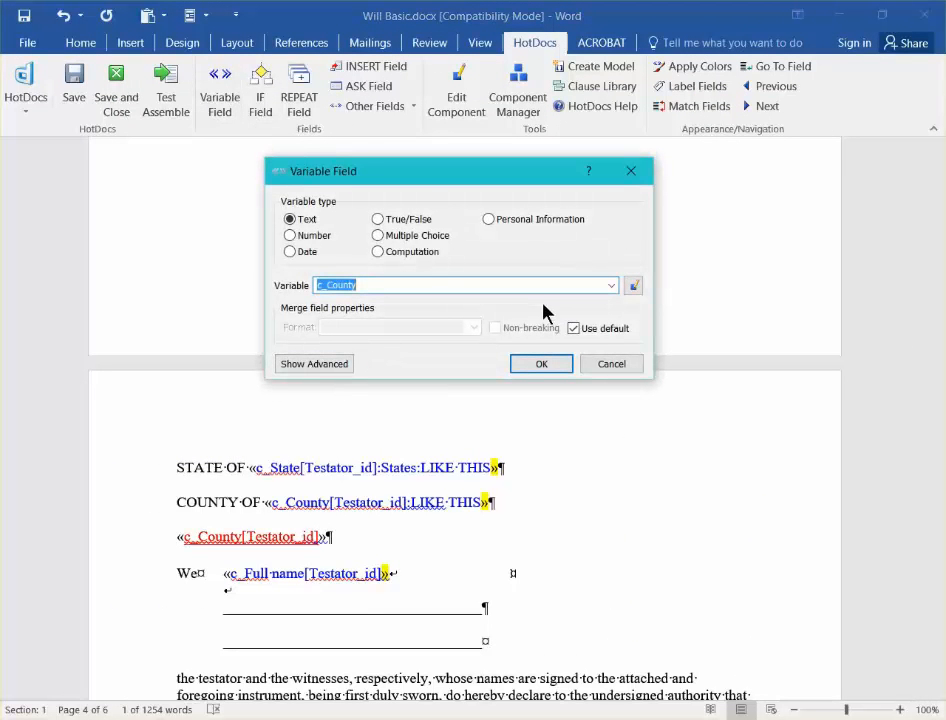
{"action": "left_click", "coordinate": [578, 330]}
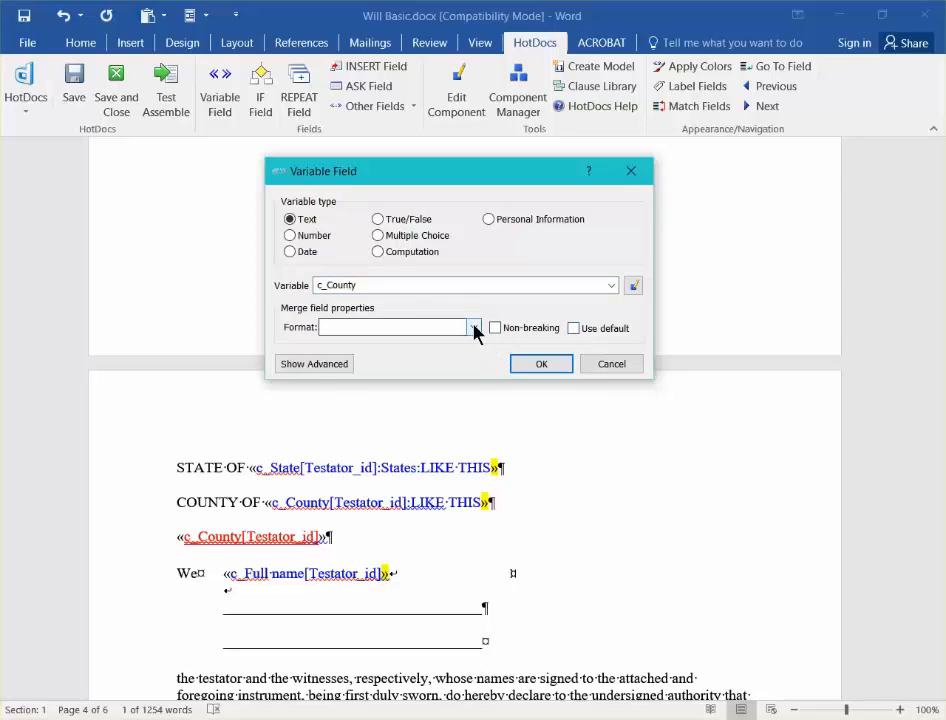
{"action": "left_click", "coordinate": [474, 327]}
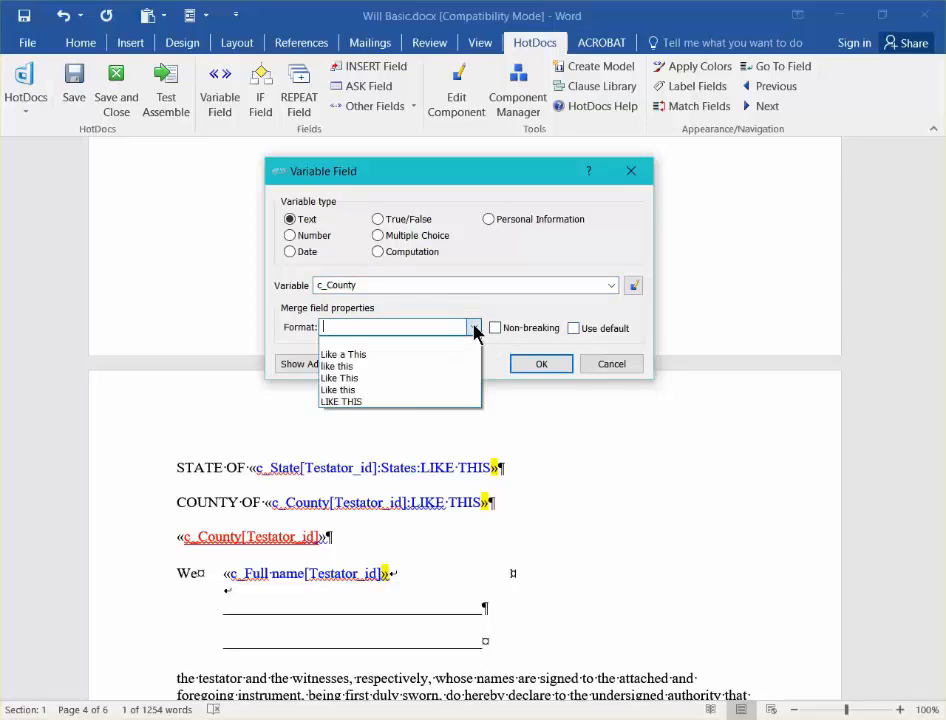
{"action": "left_click", "coordinate": [415, 410]}
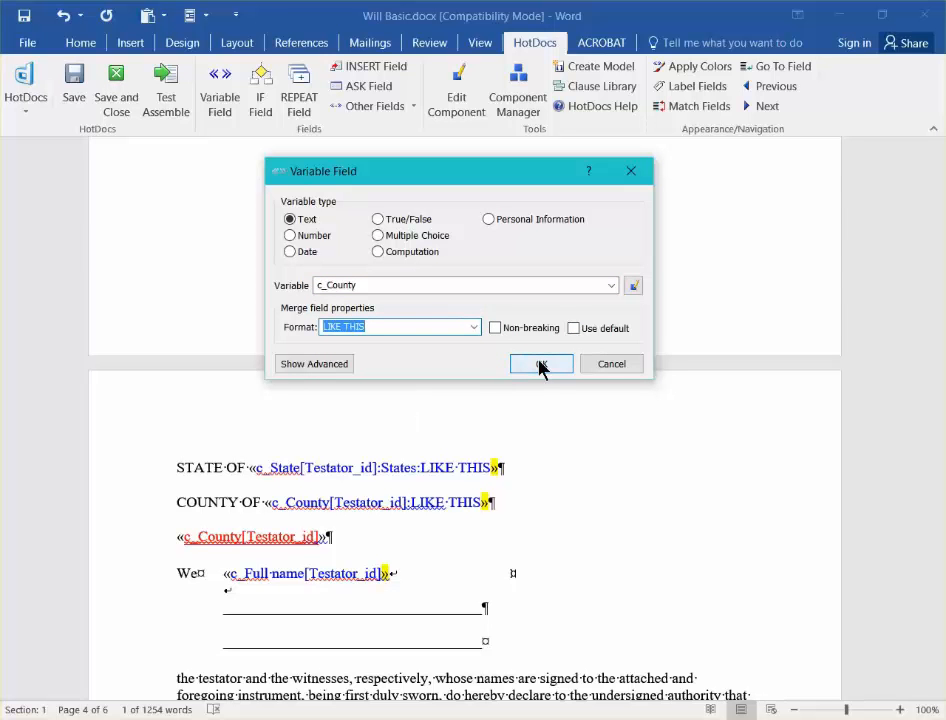
{"action": "left_click", "coordinate": [540, 365]}
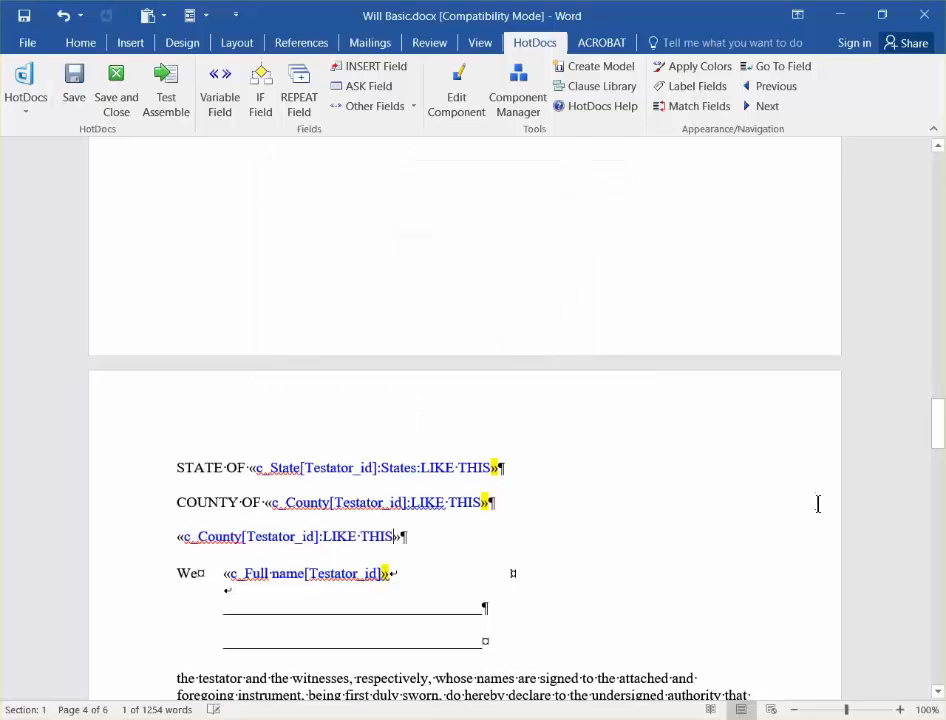